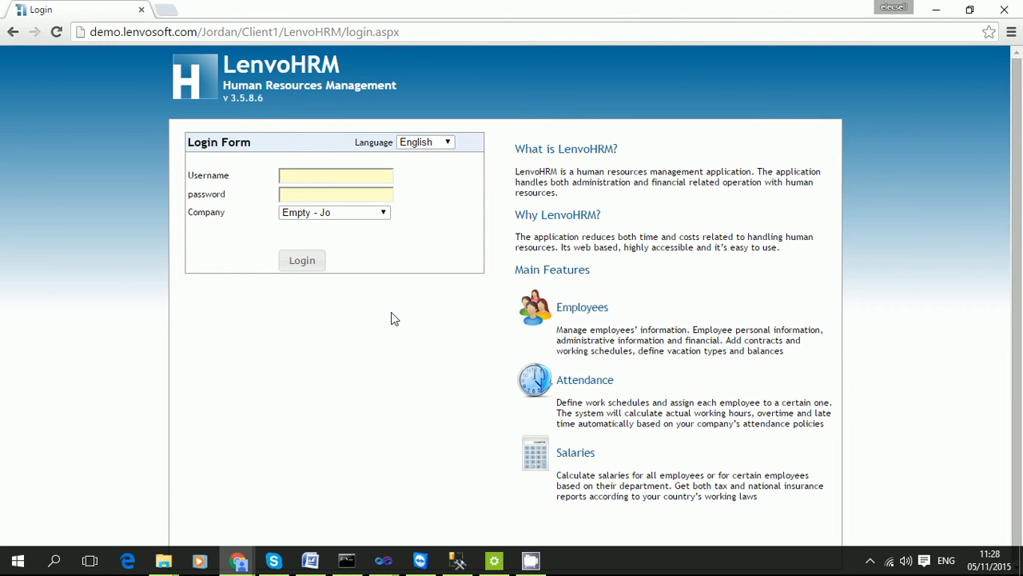
Log in as admin with the admin password and close the maintenance contract banner.
{"action": "left_click", "coordinate": [333, 178]}
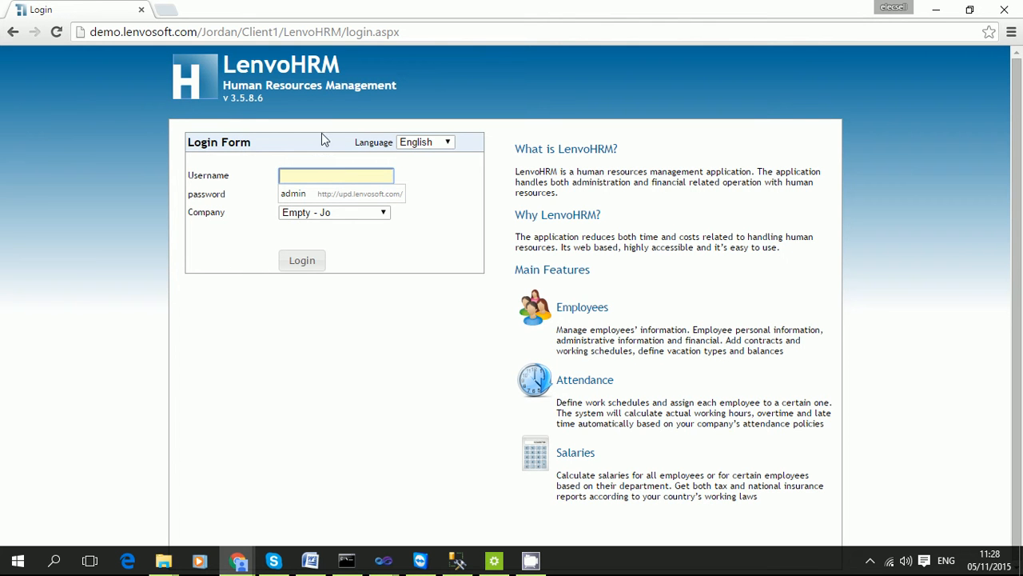
{"action": "left_click", "coordinate": [497, 64]}
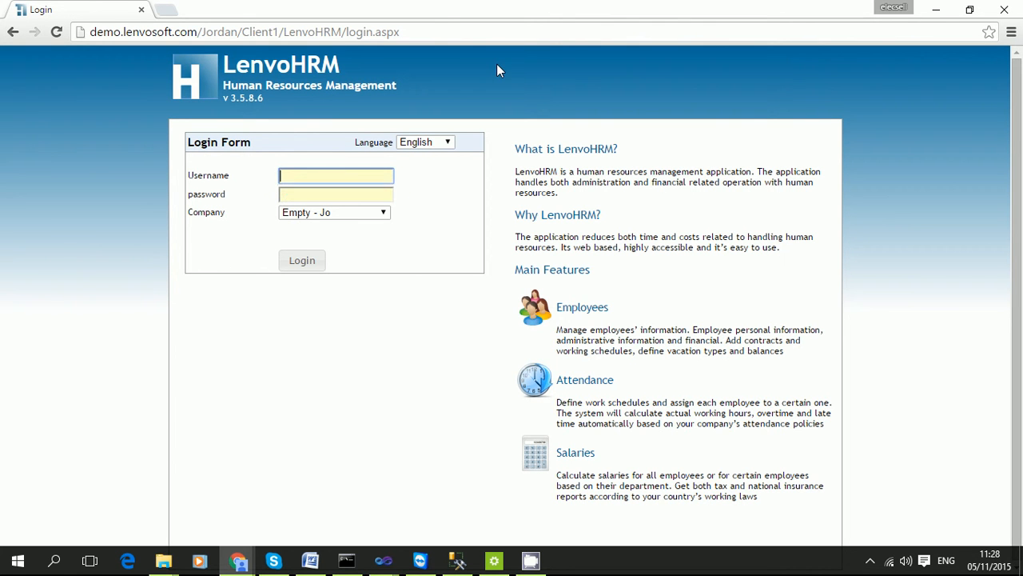
{"action": "left_click", "coordinate": [442, 29]}
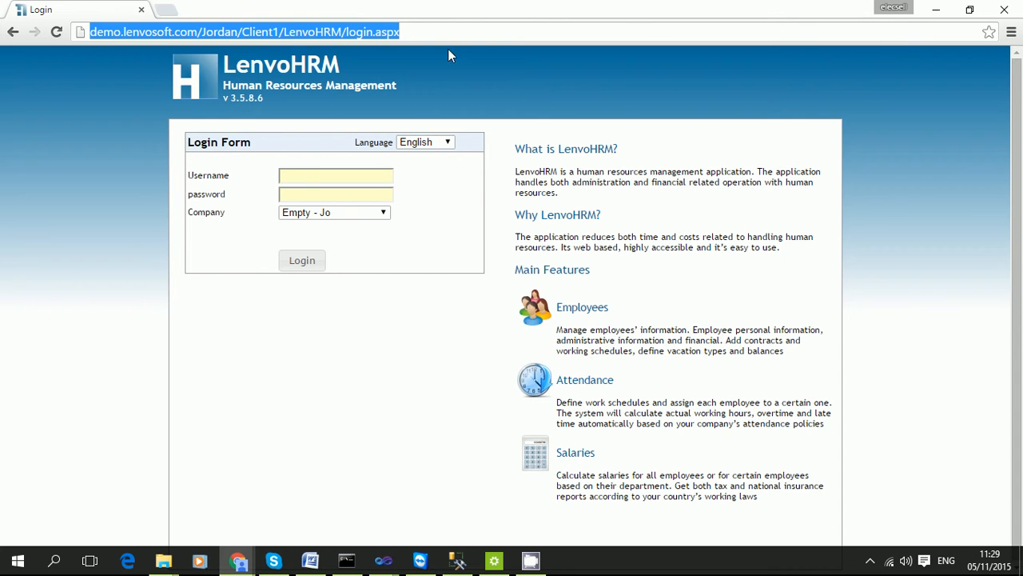
{"action": "left_click", "coordinate": [353, 175]}
{"action": "type", "text": "admin"}
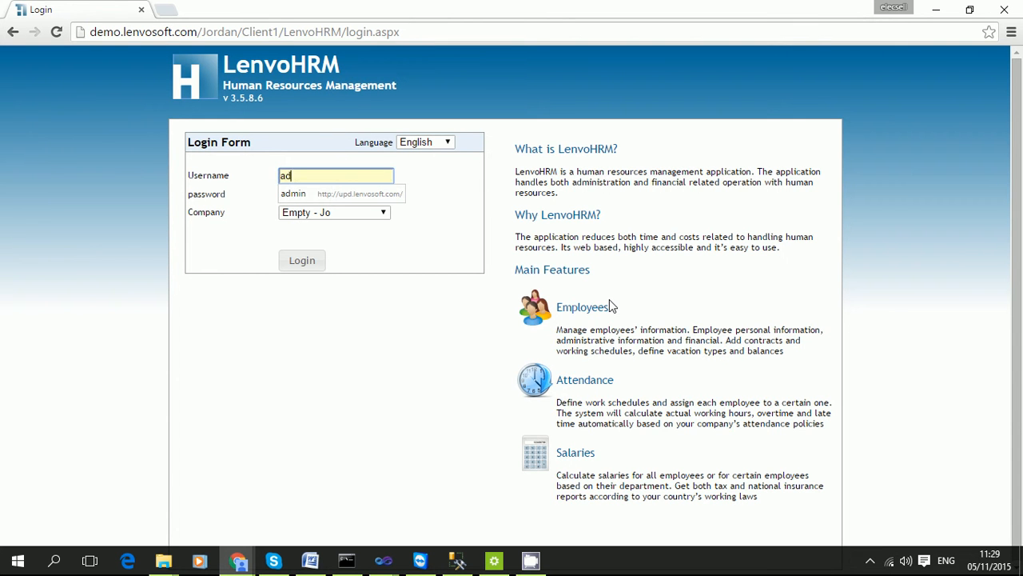
{"action": "key", "text": "Tab"}
{"action": "type", "text": "admin"}
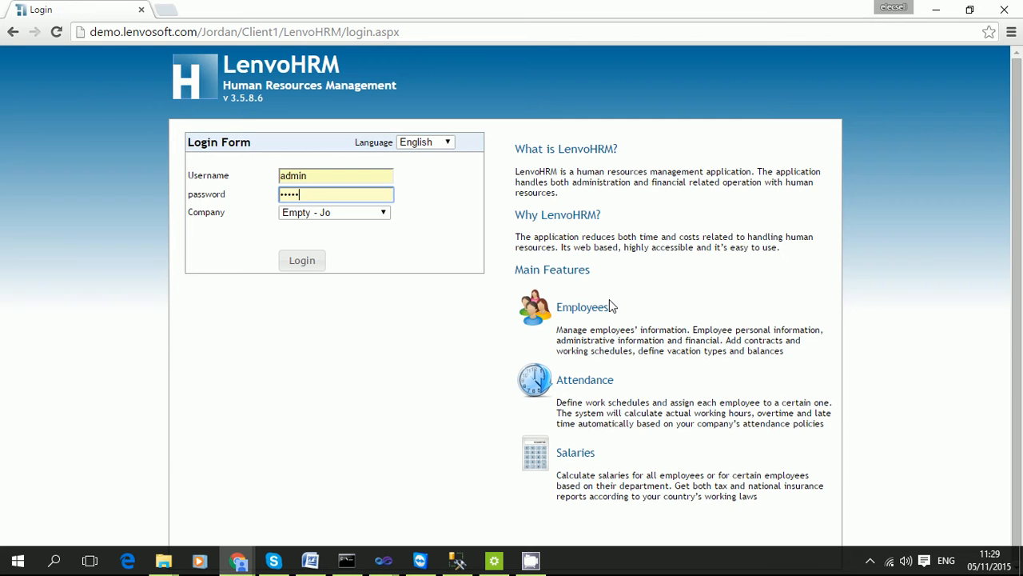
{"action": "key", "text": "Return"}
{"action": "left_click", "coordinate": [684, 56]}
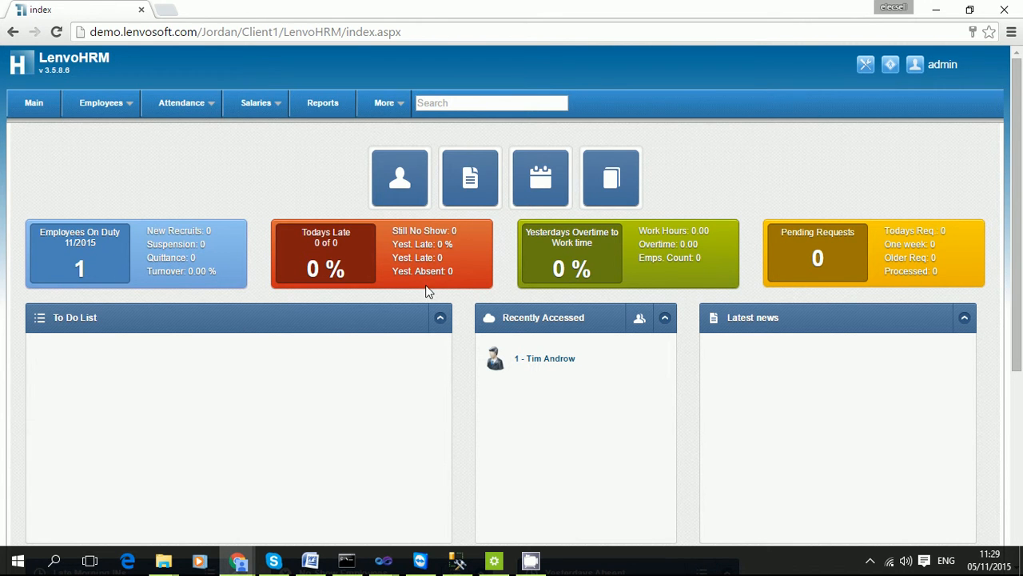
{"action": "scroll", "coordinate": [425, 291], "scroll_direction": "down", "scroll_amount": 4}
{"action": "scroll", "coordinate": [425, 291], "scroll_direction": "up", "scroll_amount": 4}
{"action": "double_click", "coordinate": [93, 270]}
{"action": "left_click_drag", "start_coordinate": [159, 231], "coordinate": [206, 231]}
{"action": "left_click_drag", "start_coordinate": [148, 244], "coordinate": [139, 268]}
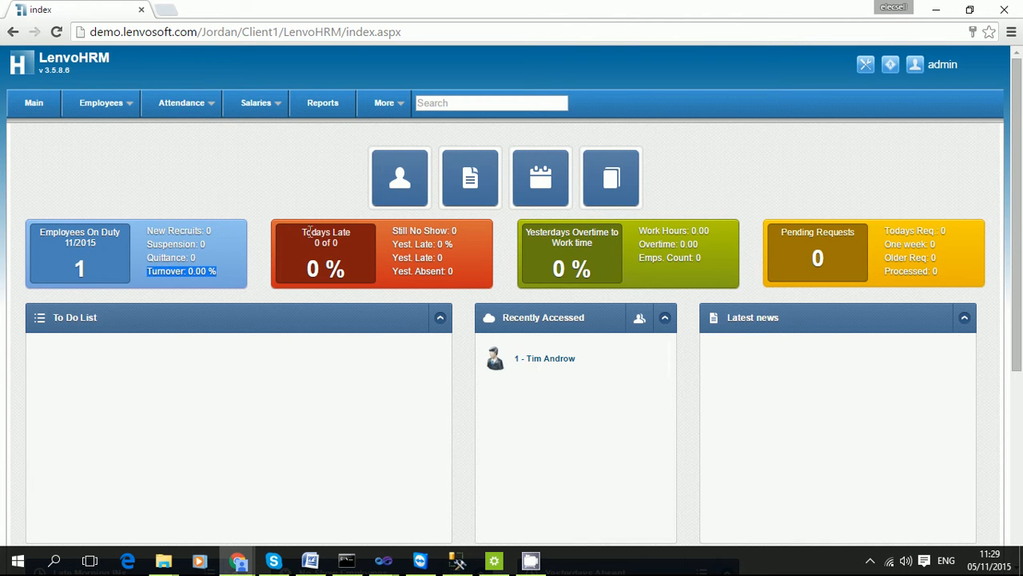
{"action": "left_click_drag", "start_coordinate": [304, 231], "coordinate": [410, 245]}
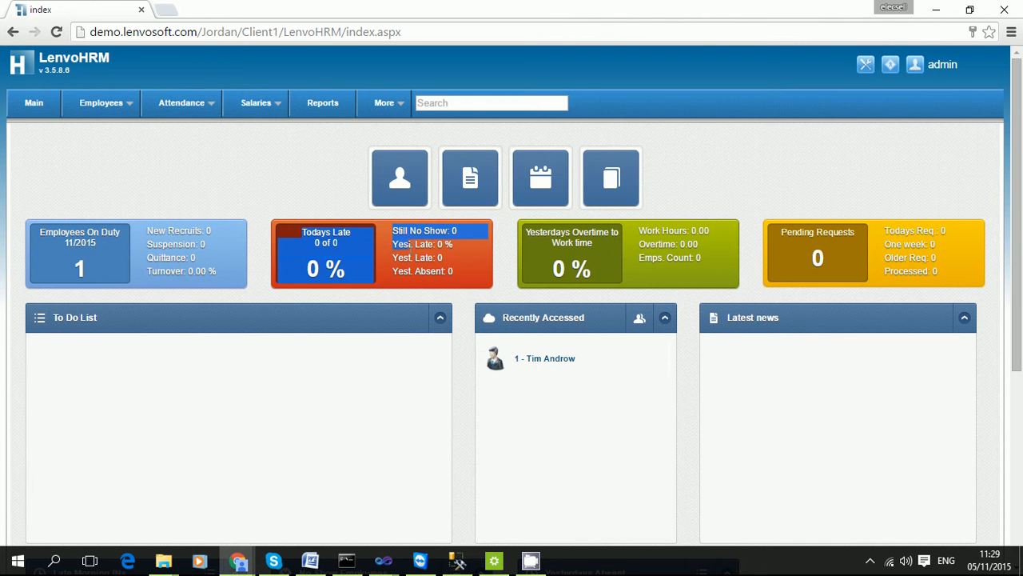
{"action": "left_click", "coordinate": [349, 271]}
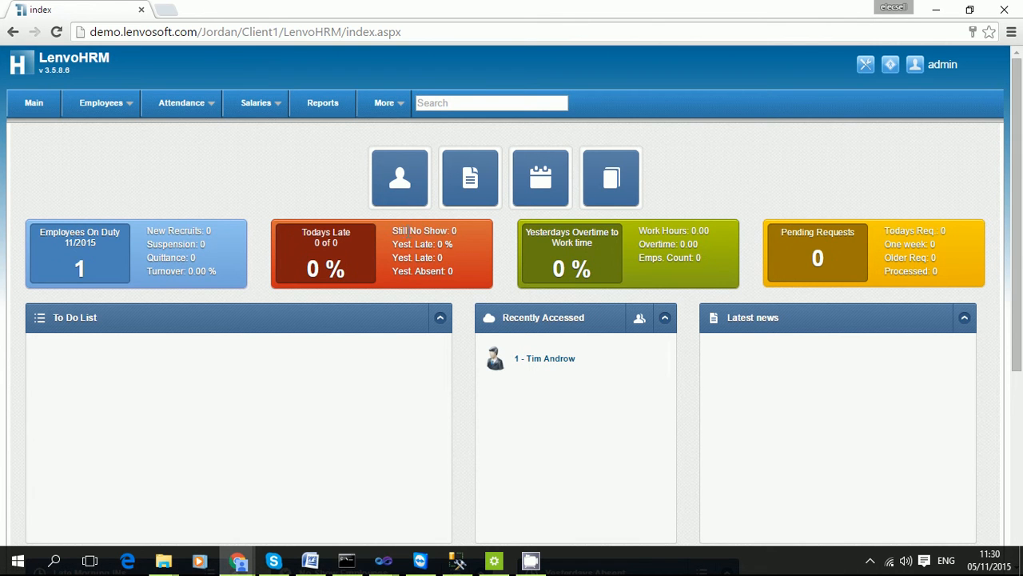
{"action": "left_click_drag", "start_coordinate": [392, 230], "coordinate": [459, 273]}
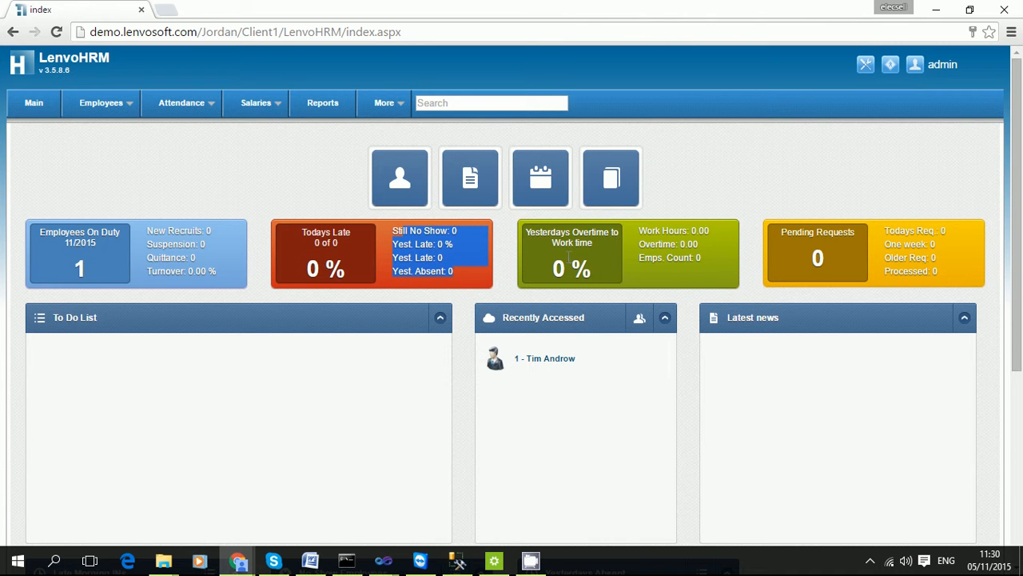
{"action": "mouse_move", "coordinate": [553, 231]}
{"action": "left_mouse_down"}
{"action": "mouse_move", "coordinate": [754, 240]}
{"action": "mouse_move", "coordinate": [668, 253]}
{"action": "left_mouse_up"}
{"action": "left_click", "coordinate": [668, 255]}
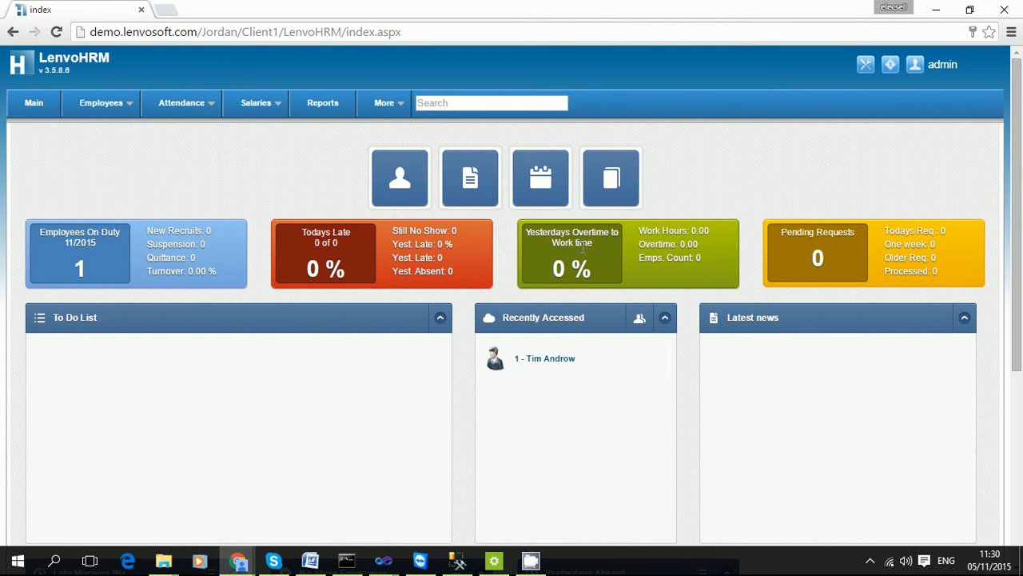
{"action": "left_click_drag", "start_coordinate": [581, 230], "coordinate": [598, 273]}
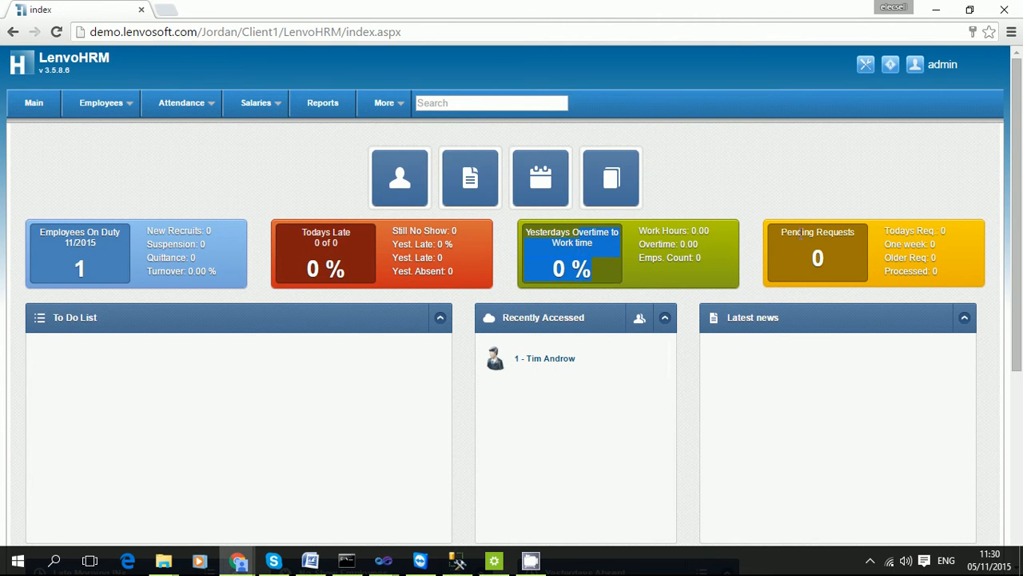
{"action": "left_click_drag", "start_coordinate": [818, 233], "coordinate": [934, 275]}
{"action": "left_click", "coordinate": [899, 257]}
{"action": "left_click", "coordinate": [825, 281]}
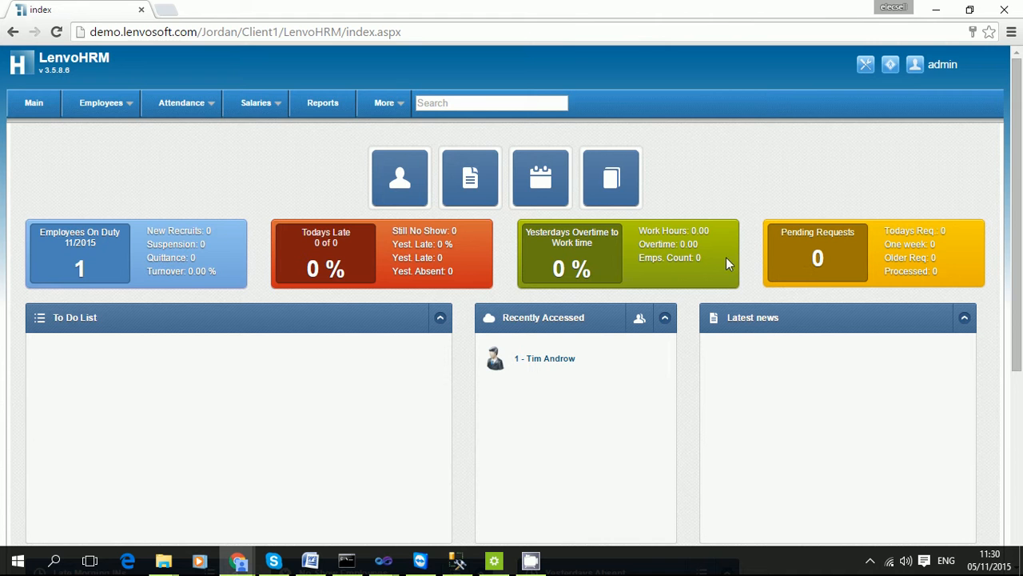
{"action": "scroll", "coordinate": [199, 378], "scroll_direction": "down", "scroll_amount": 2}
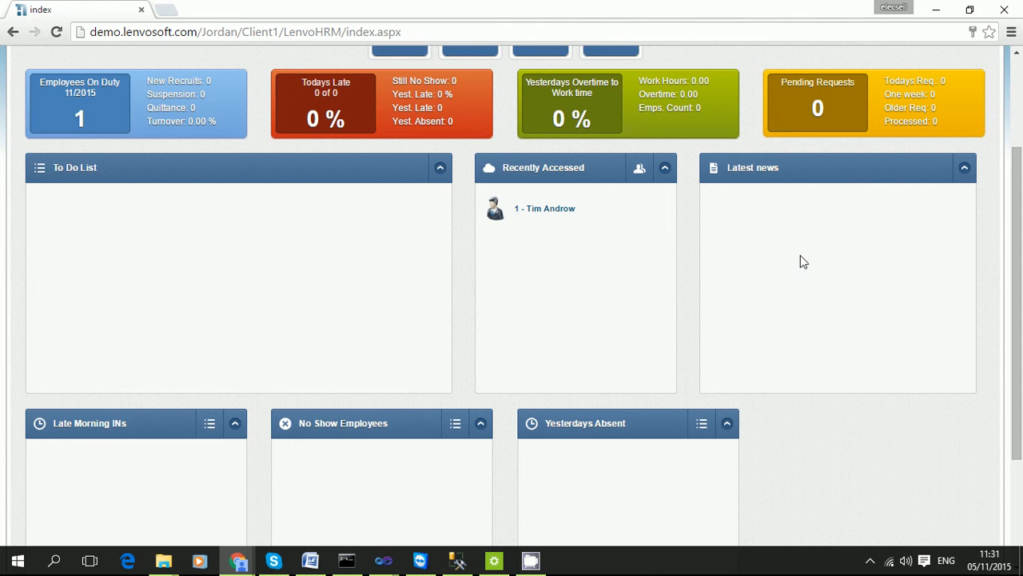
{"action": "scroll", "coordinate": [113, 391], "scroll_direction": "down", "scroll_amount": 2}
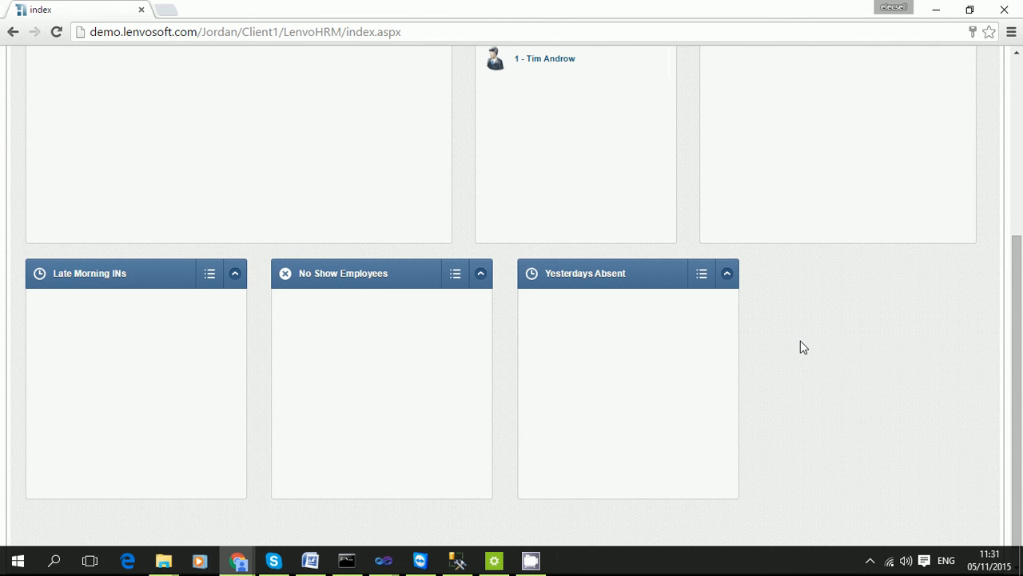
{"action": "scroll", "coordinate": [801, 340], "scroll_direction": "up", "scroll_amount": 4}
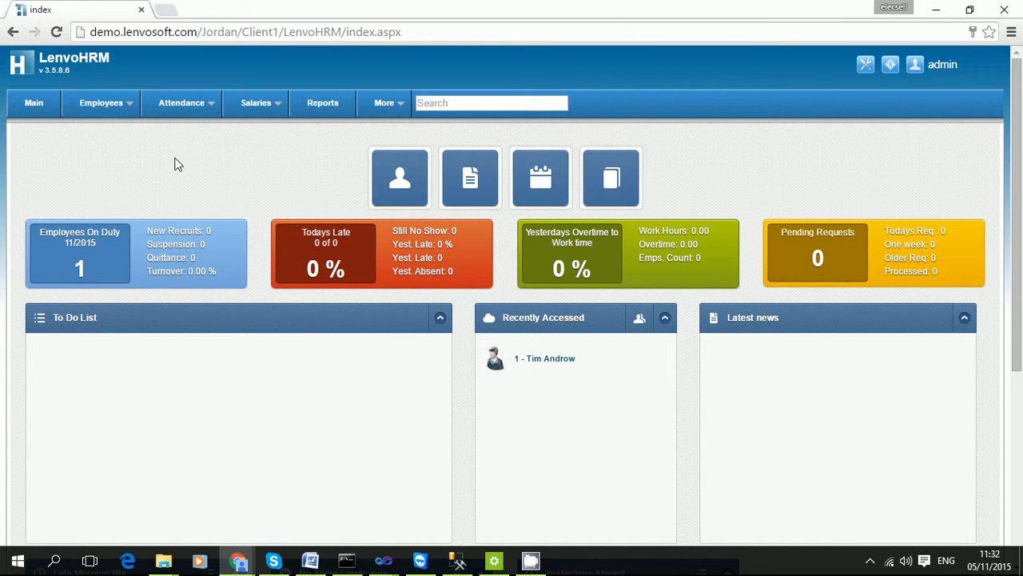
From Employees > Manage Employees, create a new blank employee record with ID 2.
{"action": "left_click", "coordinate": [112, 103]}
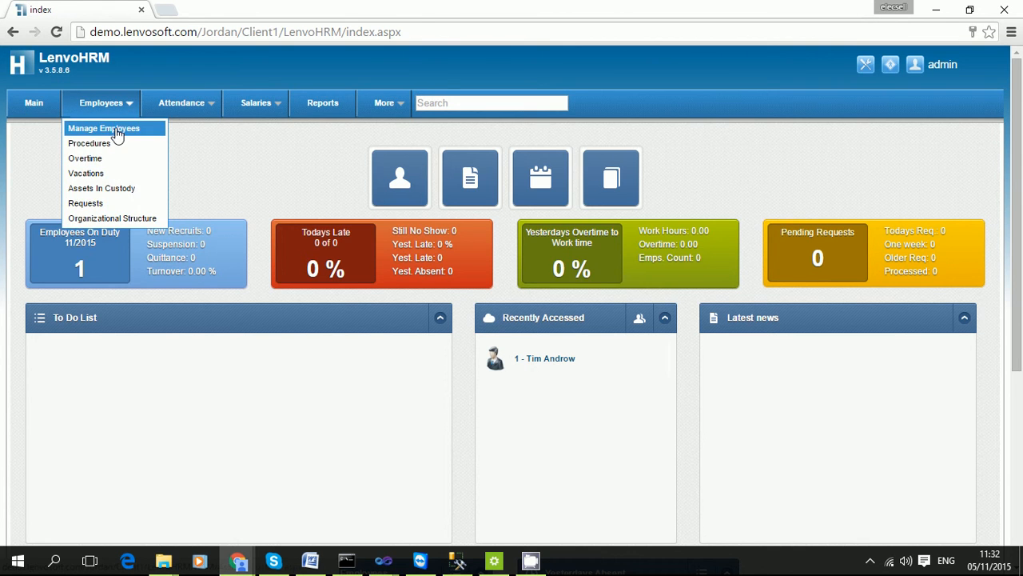
{"action": "left_click", "coordinate": [96, 128]}
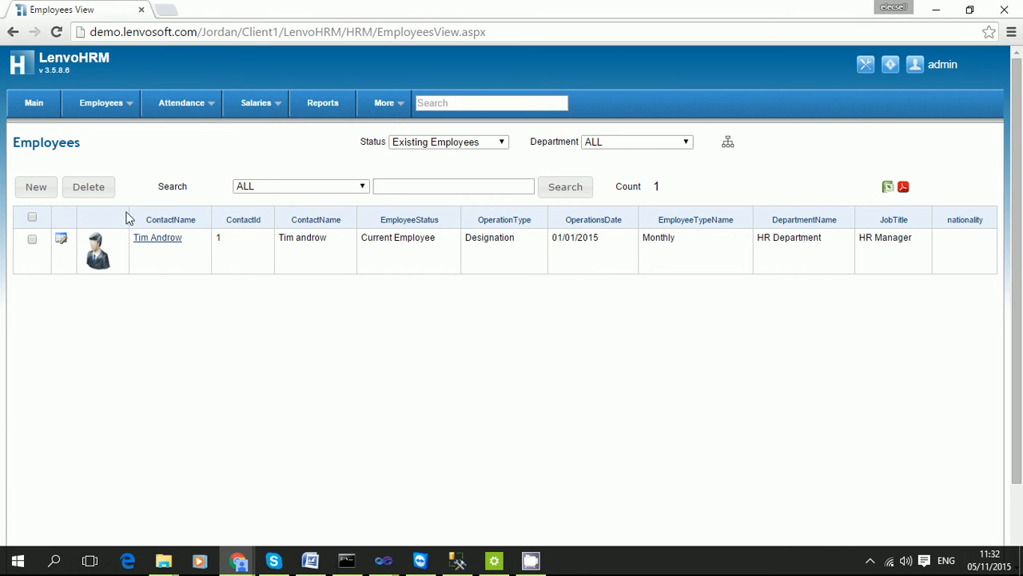
{"action": "left_click", "coordinate": [41, 189]}
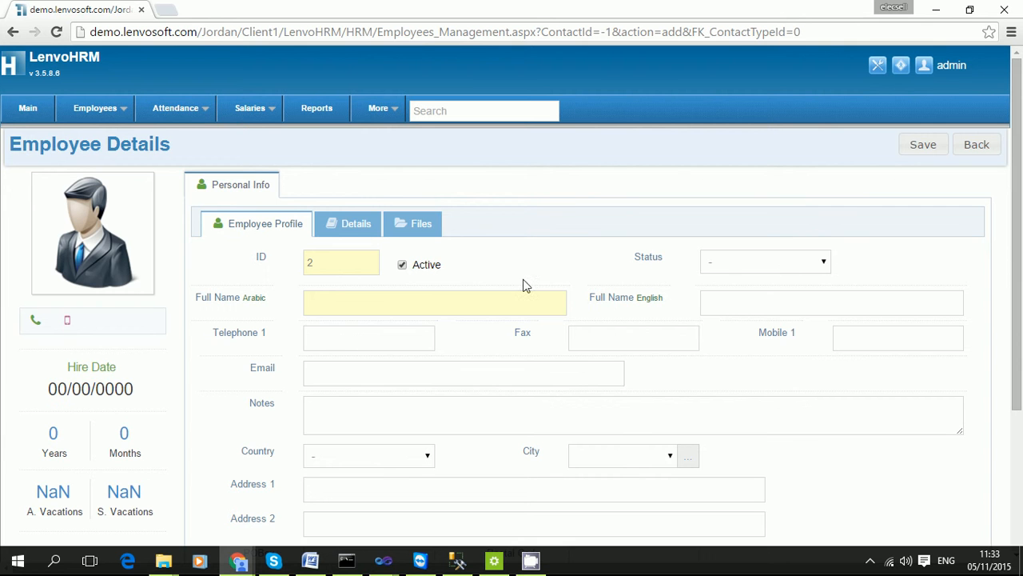
Enter 'Ah Employee Test' as Full Name Arabic and copy it into Full Name English.
{"action": "left_click", "coordinate": [454, 303]}
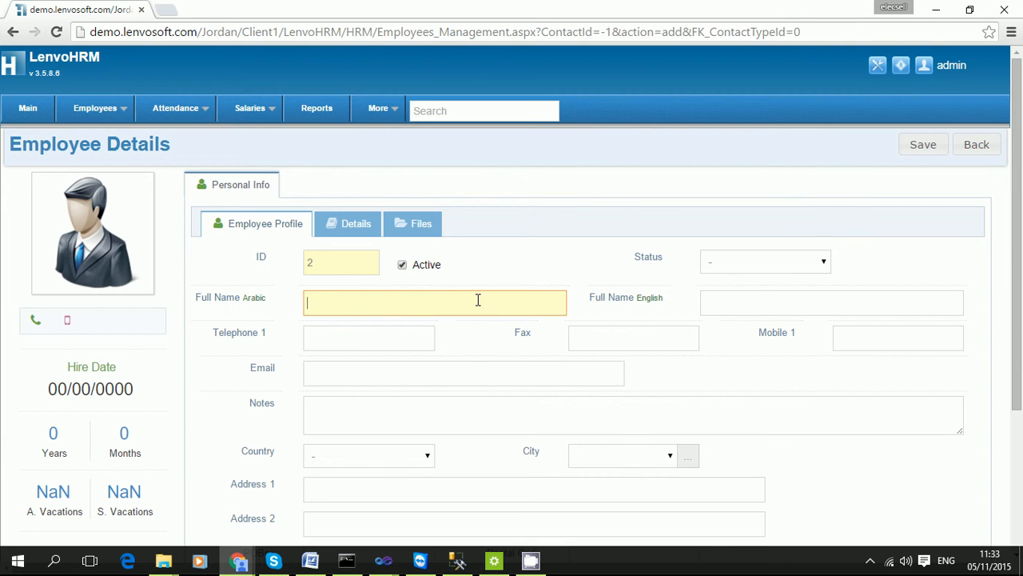
{"action": "left_click", "coordinate": [744, 313]}
{"action": "left_click", "coordinate": [516, 306]}
{"action": "left_click", "coordinate": [784, 300]}
{"action": "left_click", "coordinate": [432, 306]}
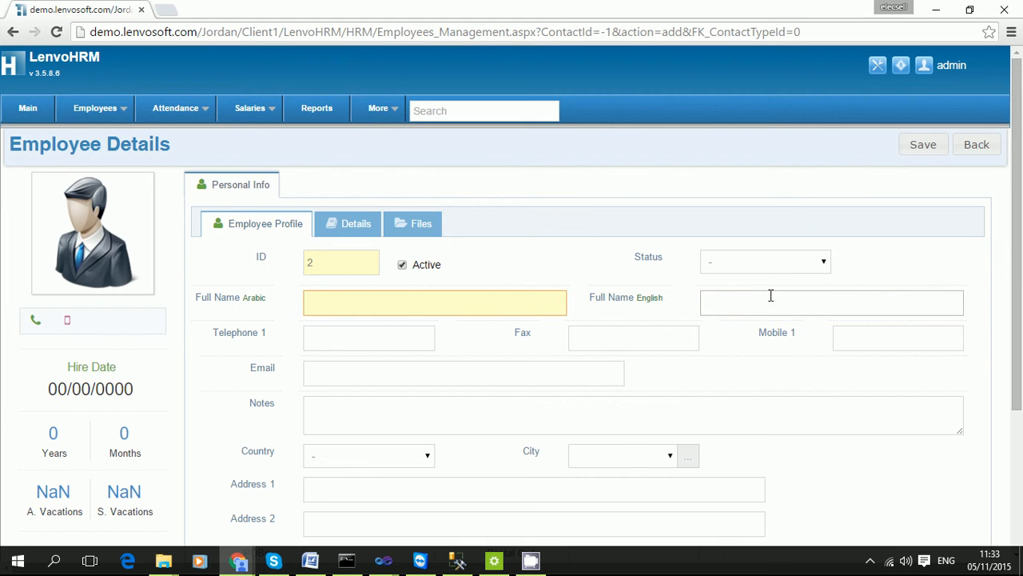
{"action": "left_click", "coordinate": [741, 301]}
{"action": "left_click", "coordinate": [501, 299]}
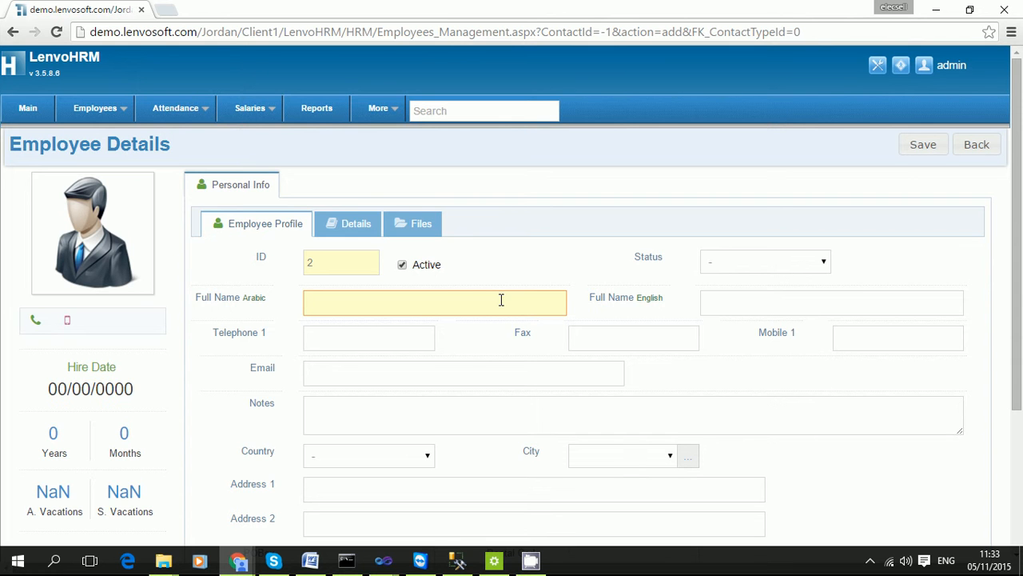
{"action": "type", "text": "Ah Employee Test"}
{"action": "left_click_drag", "start_coordinate": [516, 297], "coordinate": [273, 316]}
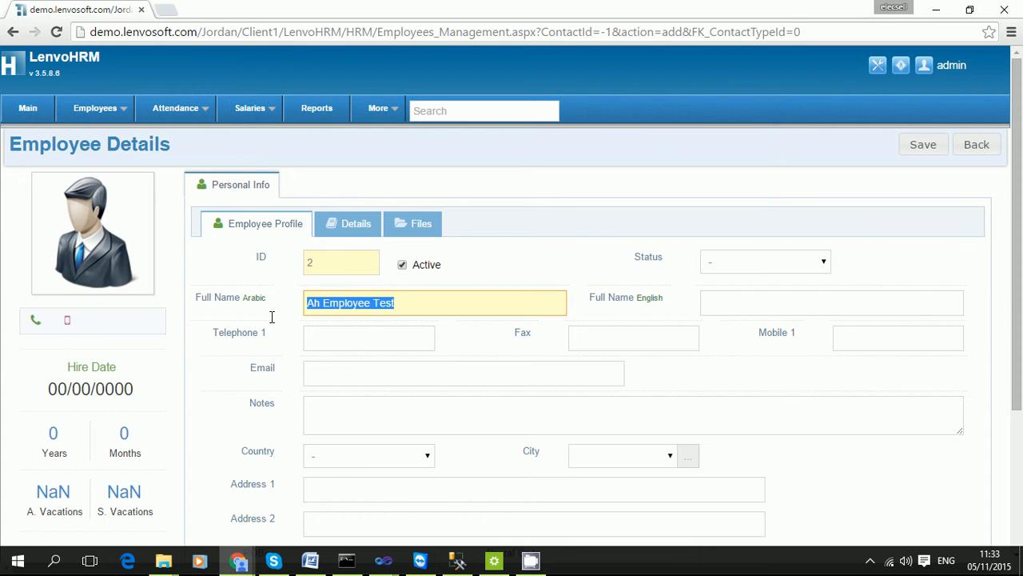
{"action": "key", "text": "ctrl+c"}
{"action": "left_click", "coordinate": [911, 311]}
{"action": "key", "text": "ctrl+v"}
Look over the telephone, Email and Country fields, leaving them unchanged.
{"action": "left_click", "coordinate": [363, 334]}
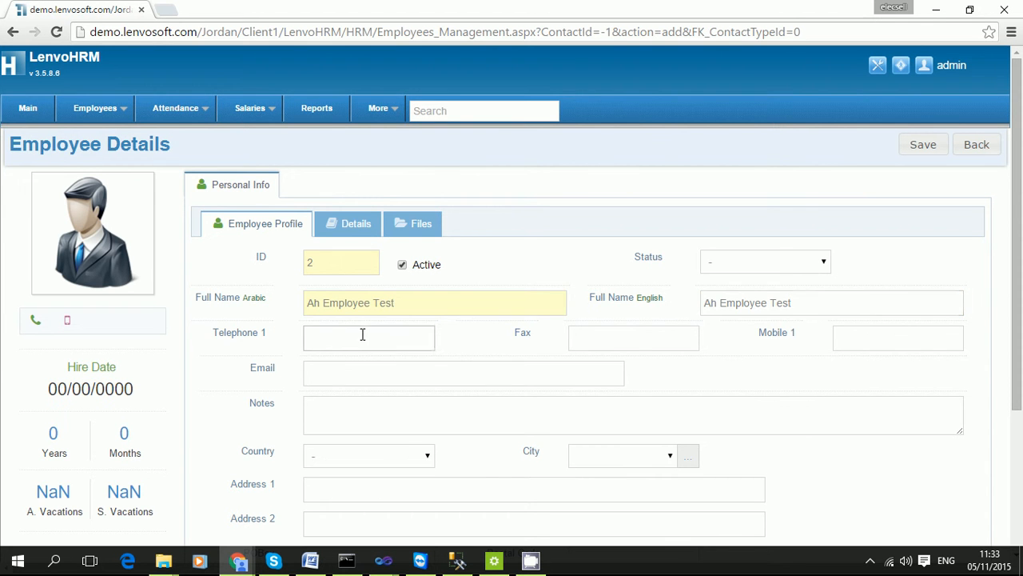
{"action": "scroll", "coordinate": [362, 334], "scroll_direction": "down", "scroll_amount": 3}
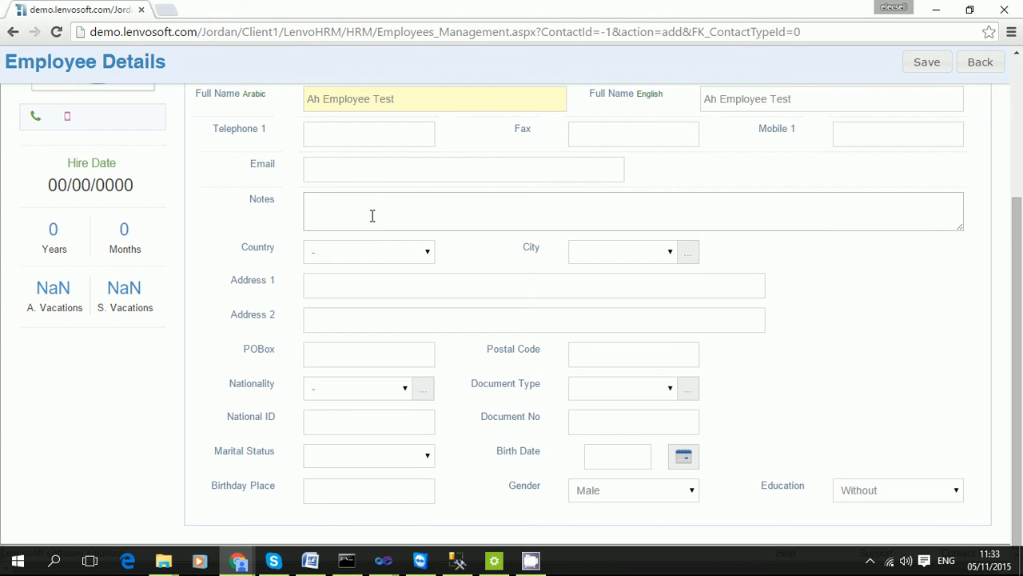
{"action": "left_click", "coordinate": [363, 173]}
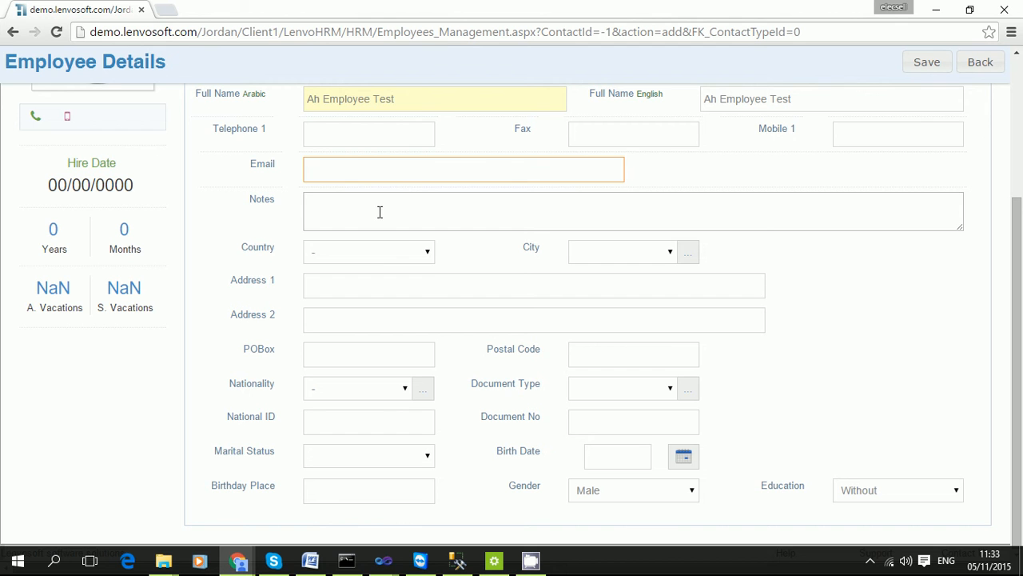
{"action": "left_click", "coordinate": [399, 258]}
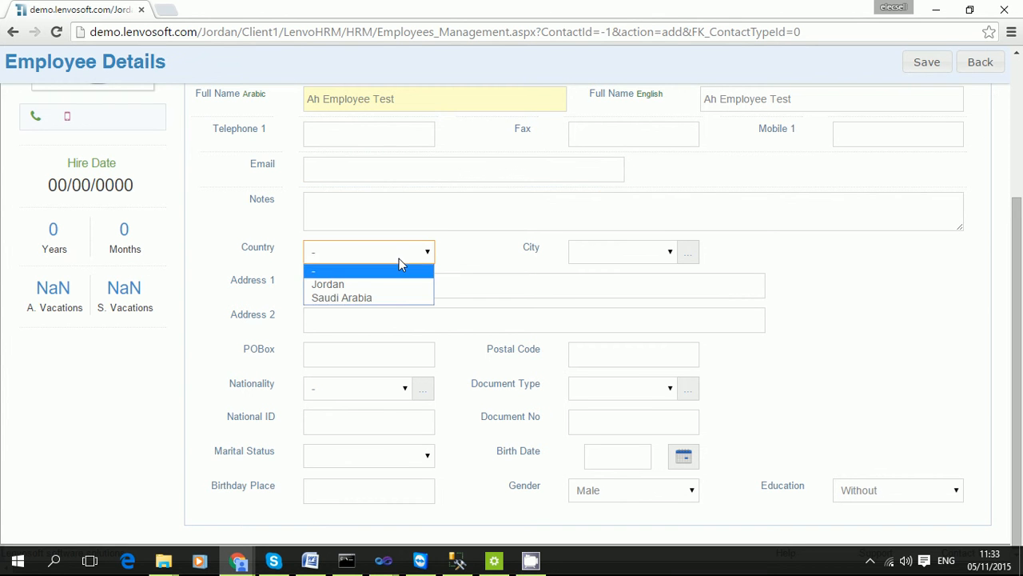
{"action": "left_click", "coordinate": [891, 256]}
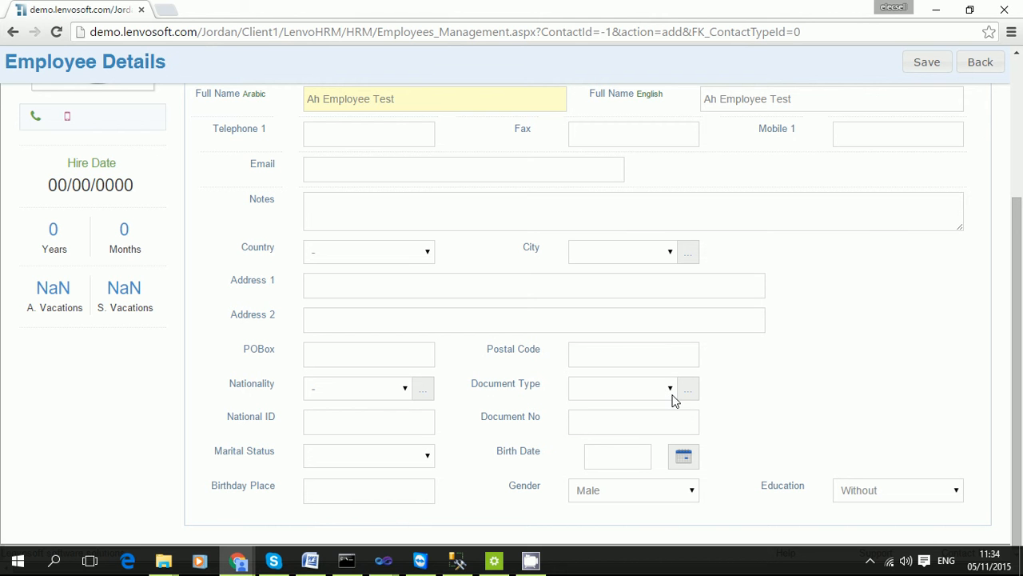
{"action": "scroll", "coordinate": [779, 360], "scroll_direction": "up", "scroll_amount": 3}
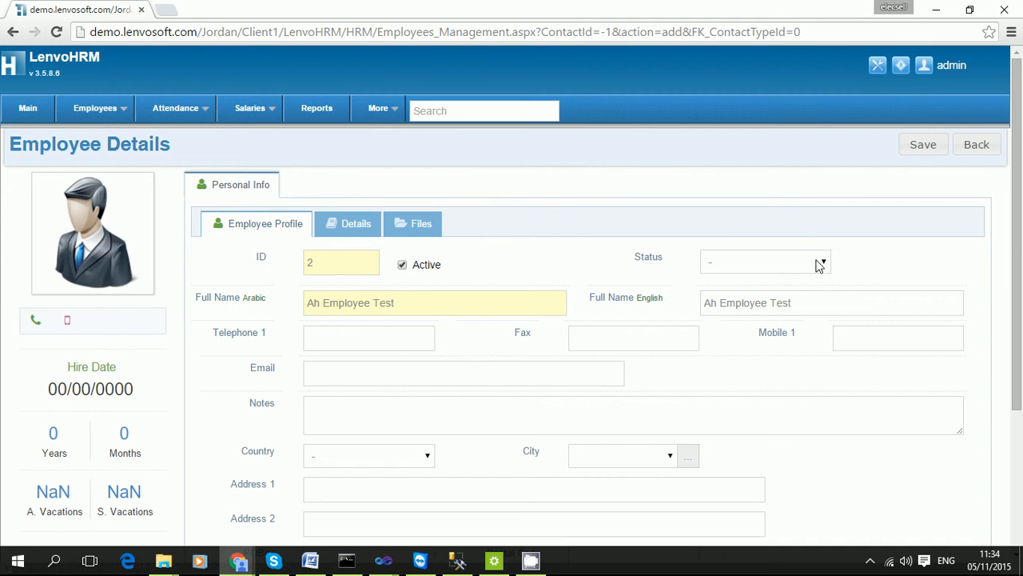
Save the employee as record 2 and start a new contract under Contracting.
{"action": "left_click", "coordinate": [920, 147]}
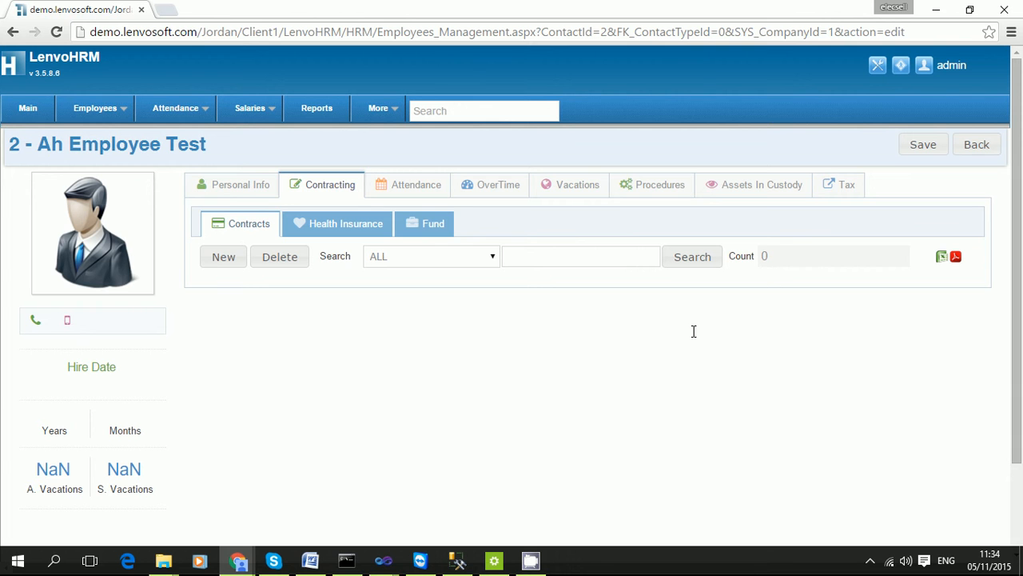
{"action": "left_click", "coordinate": [265, 196]}
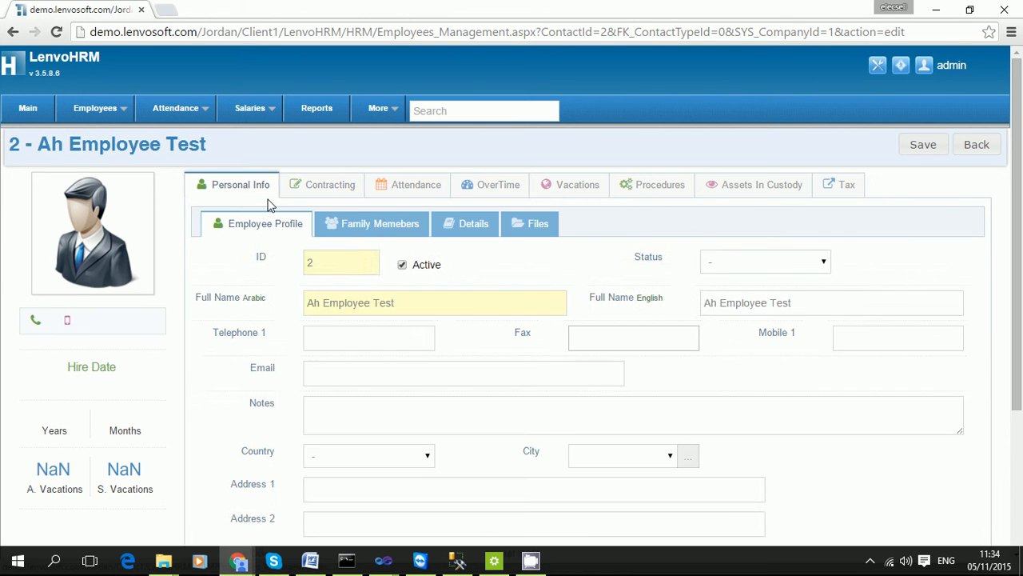
{"action": "left_click", "coordinate": [333, 187]}
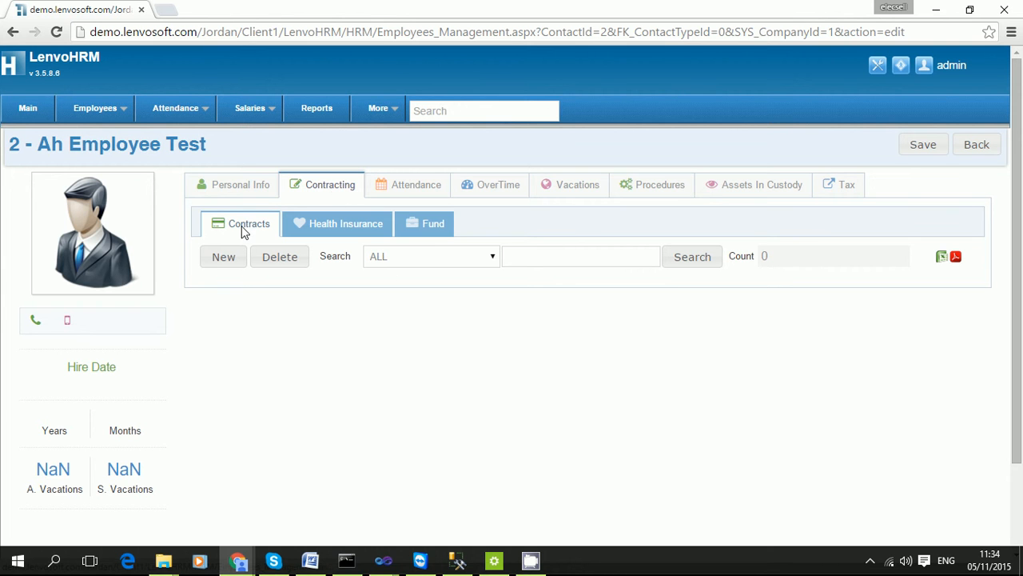
{"action": "left_click", "coordinate": [225, 257]}
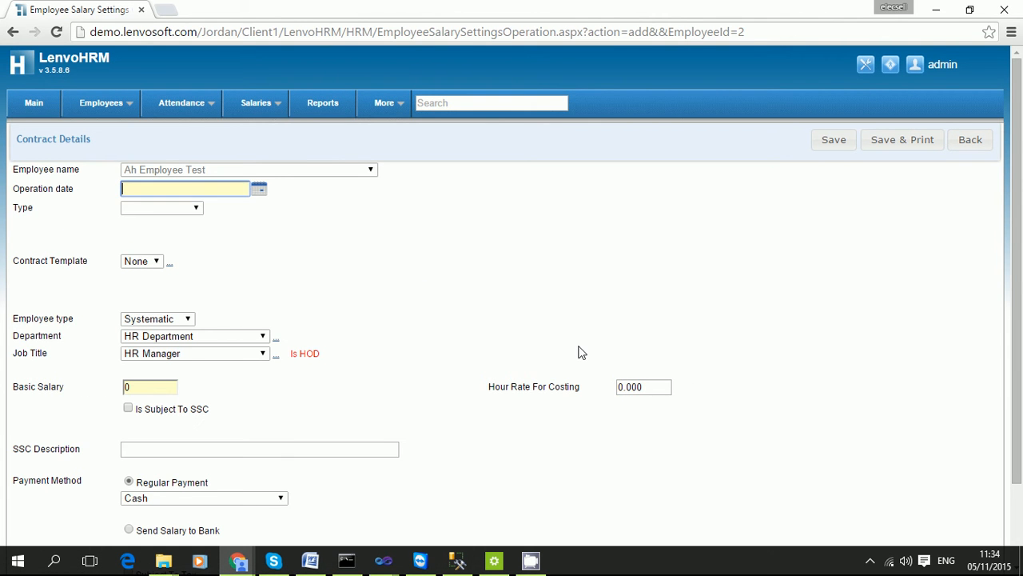
Make the contract a Designation on 01/01/2015, in HR Department as HR Manager.
{"action": "type", "text": "01/01/"}
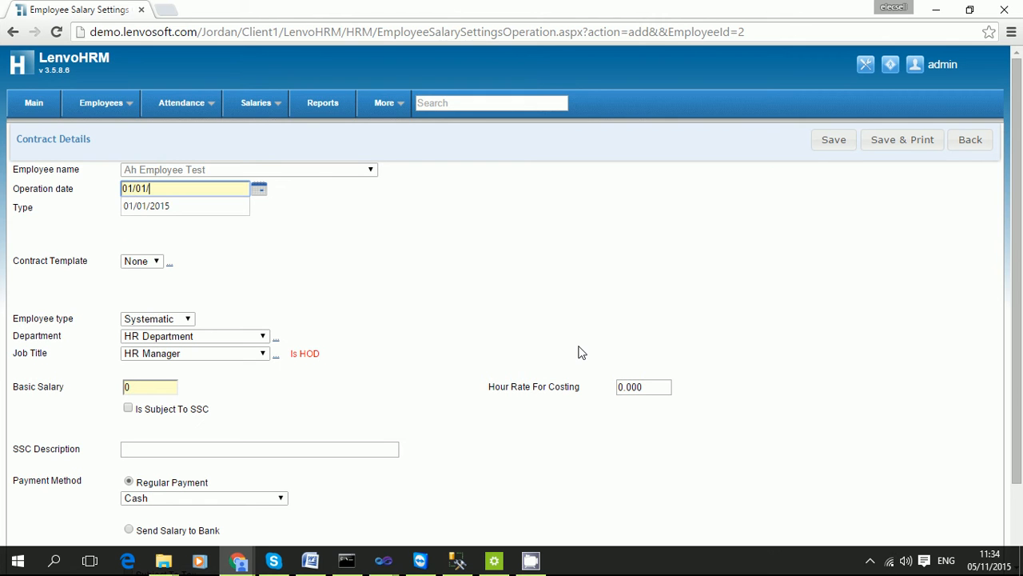
{"action": "type", "text": "2015"}
{"action": "key", "text": "Tab"}
{"action": "left_click", "coordinate": [197, 209]}
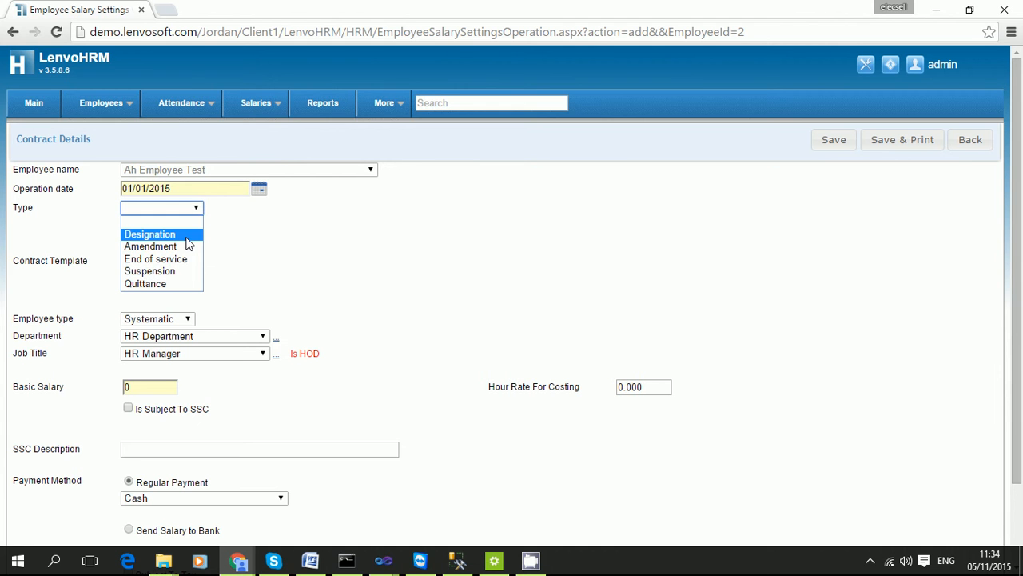
{"action": "left_click", "coordinate": [187, 238]}
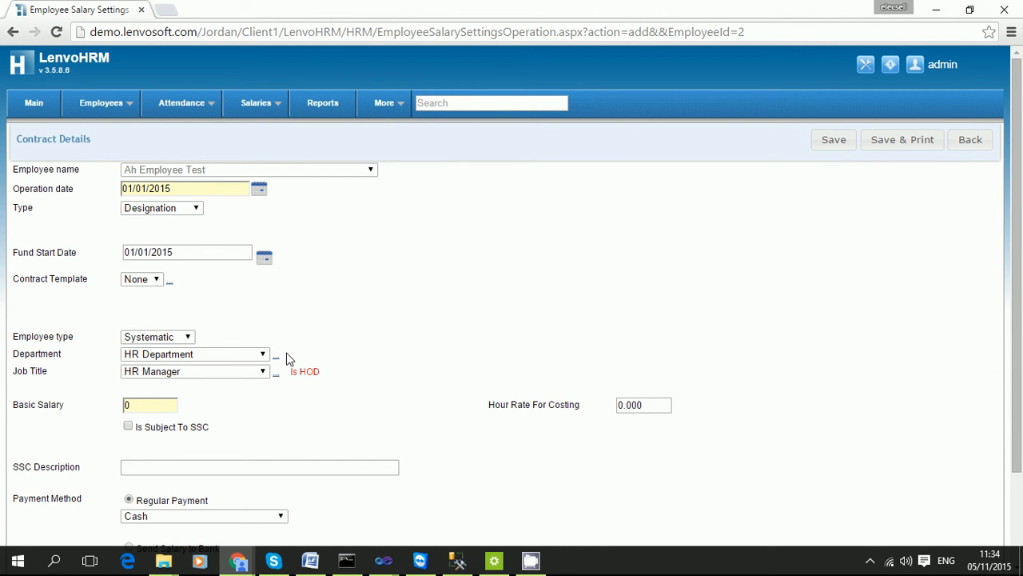
{"action": "left_click", "coordinate": [257, 356]}
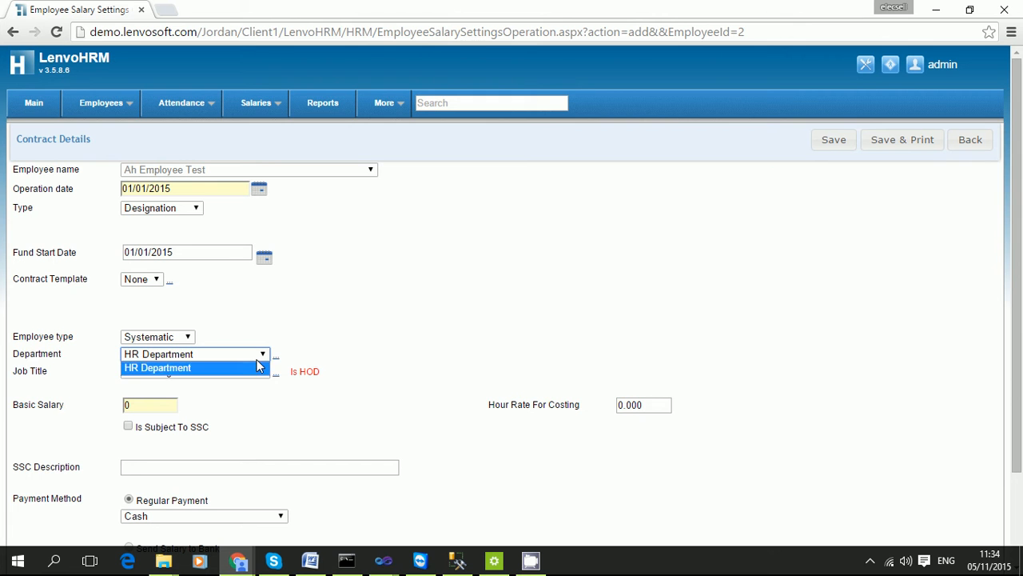
{"action": "left_click", "coordinate": [258, 367]}
{"action": "left_click", "coordinate": [259, 377]}
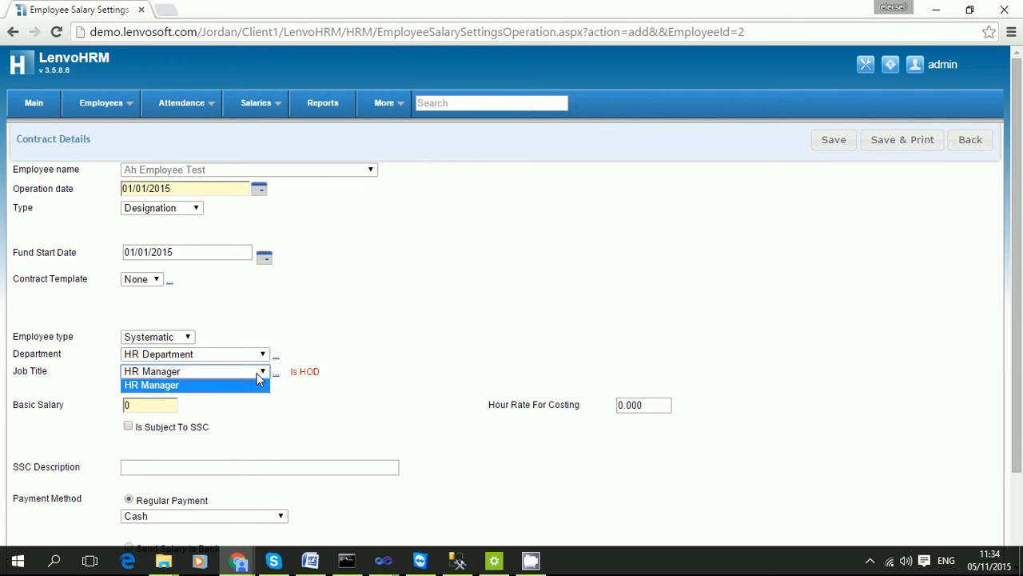
{"action": "left_click", "coordinate": [259, 382]}
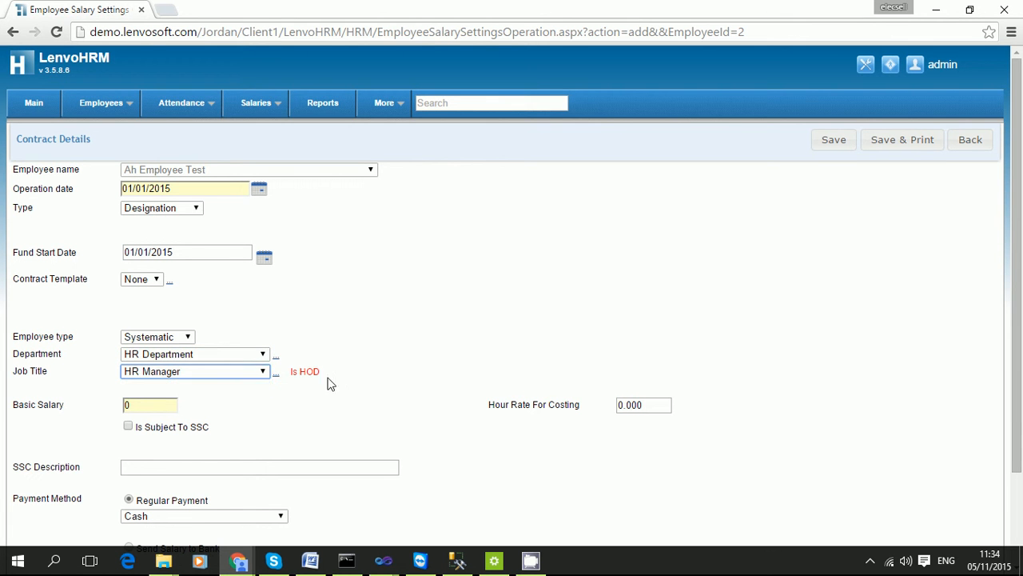
{"action": "scroll", "coordinate": [360, 363], "scroll_direction": "down", "scroll_amount": 1}
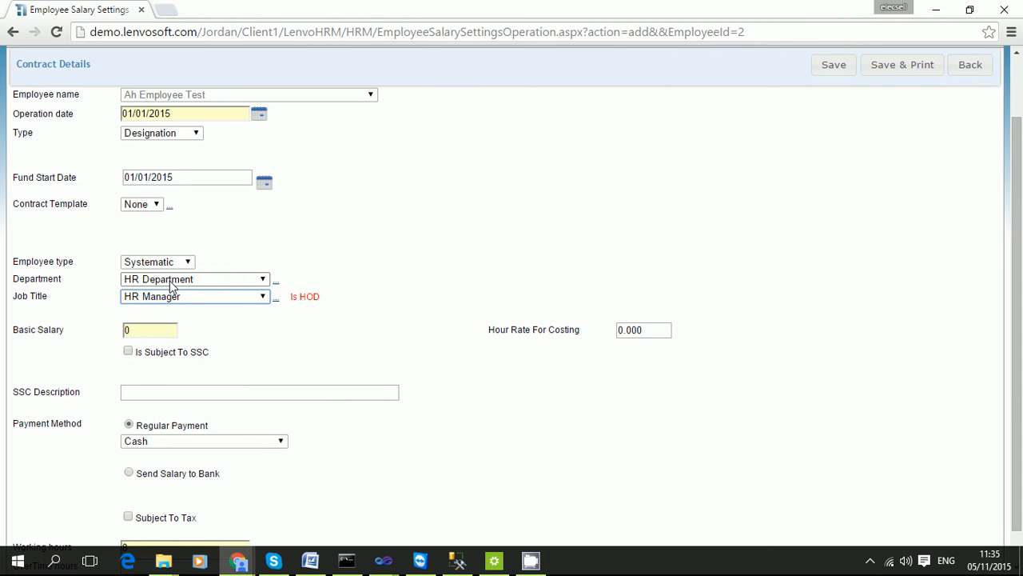
{"action": "left_click", "coordinate": [275, 288]}
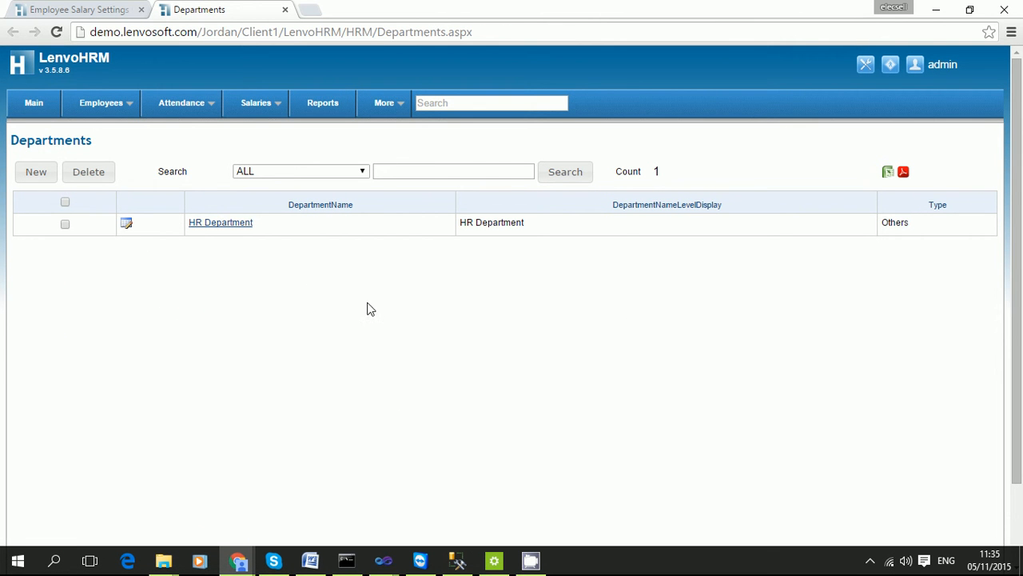
{"action": "mouse_move", "coordinate": [285, 101]}
{"action": "left_click", "coordinate": [286, 10]}
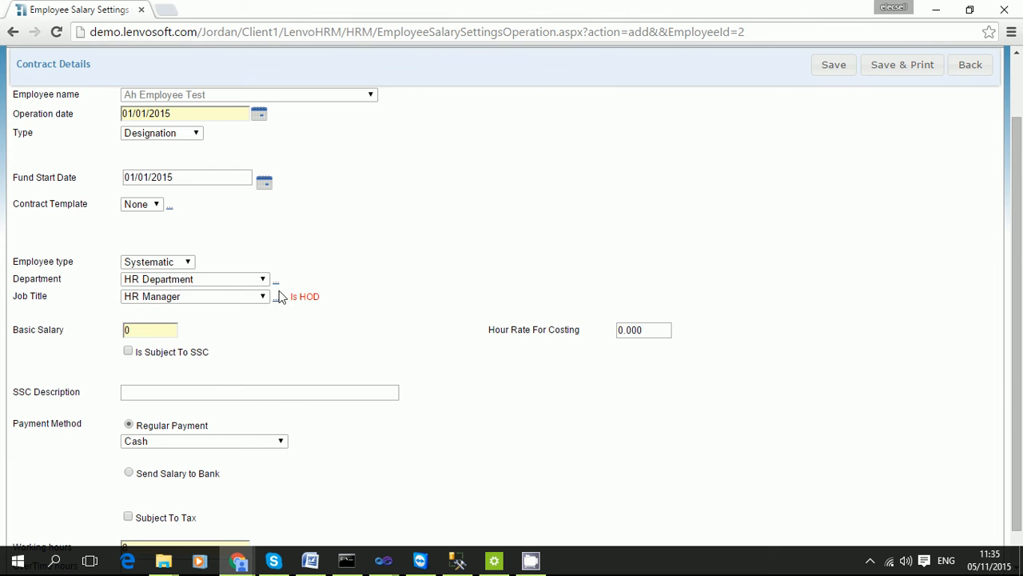
{"action": "left_click", "coordinate": [192, 276]}
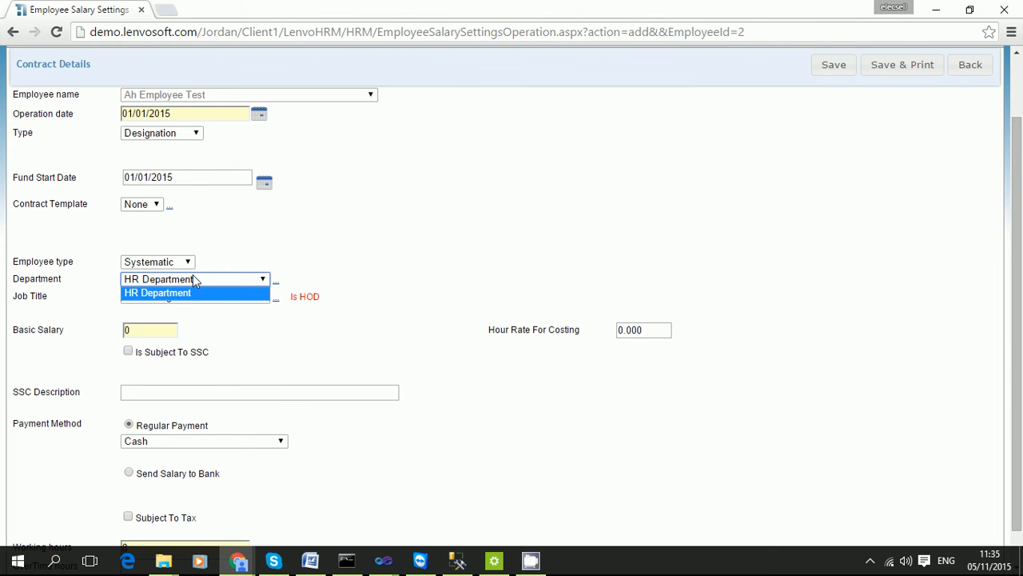
{"action": "left_click", "coordinate": [264, 347]}
{"action": "left_click", "coordinate": [162, 331]}
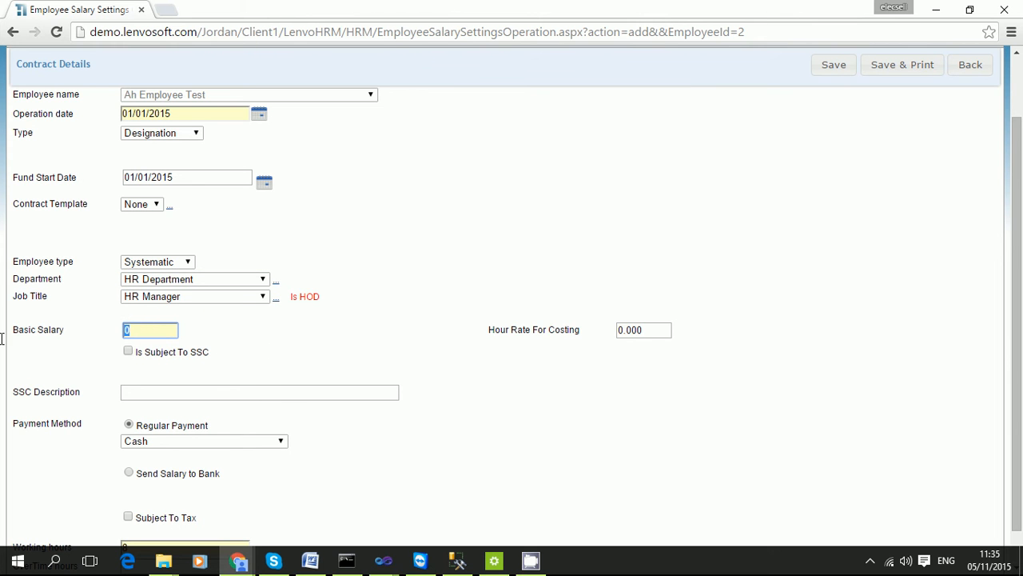
Set basic salary to 1000, tick Is Subject To SSC, and begin the SSC join date as 01/01/201.
{"action": "type", "text": "1000"}
{"action": "left_click", "coordinate": [129, 353]}
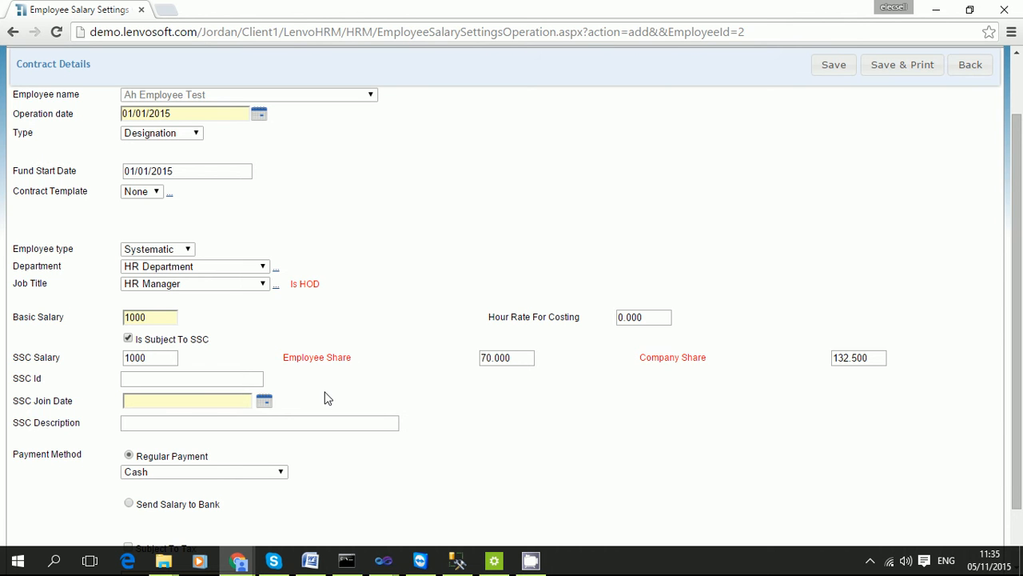
{"action": "left_click", "coordinate": [203, 399]}
{"action": "type", "text": "01/01/"}
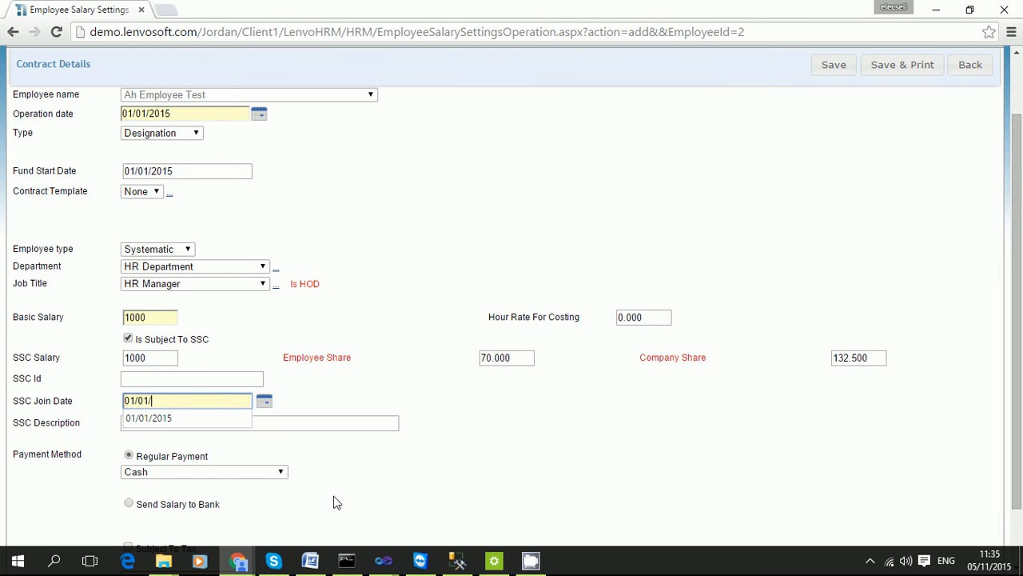
{"action": "type", "text": "201"}
{"action": "scroll", "coordinate": [306, 450], "scroll_direction": "down", "scroll_amount": 1}
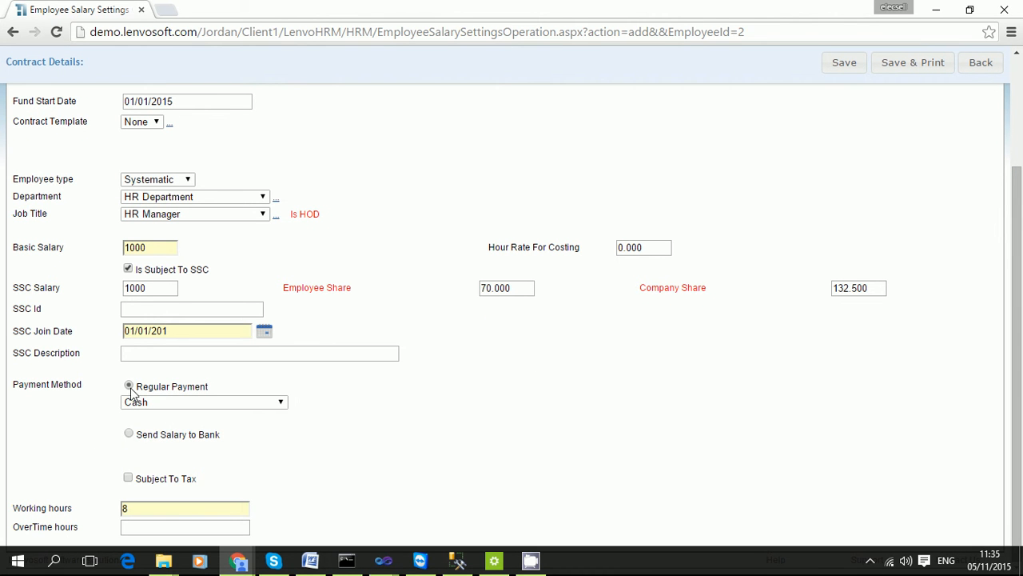
{"action": "left_click", "coordinate": [168, 405]}
{"action": "left_click", "coordinate": [168, 405]}
{"action": "left_click", "coordinate": [139, 442]}
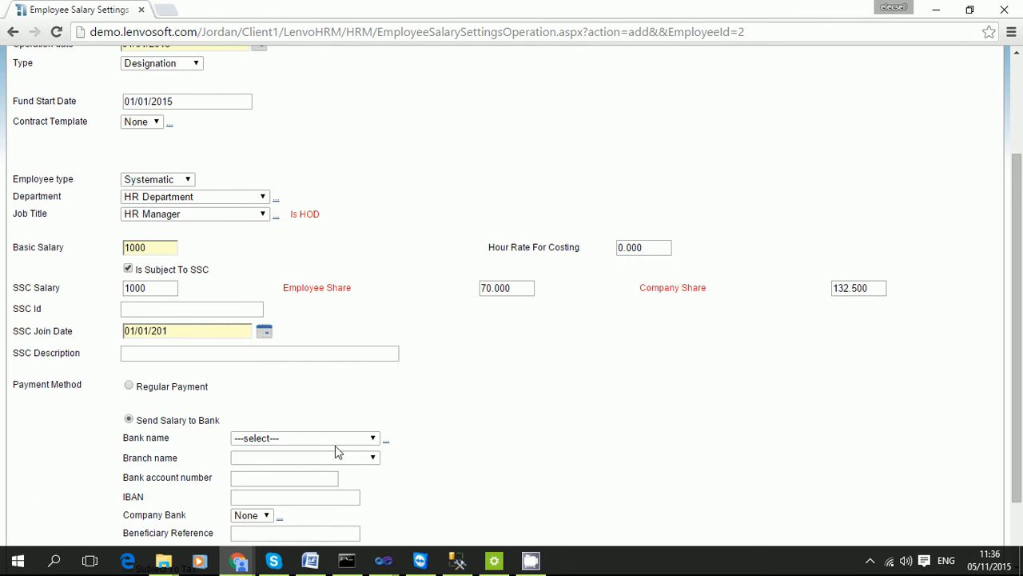
{"action": "left_click", "coordinate": [335, 444]}
{"action": "left_click", "coordinate": [336, 451]}
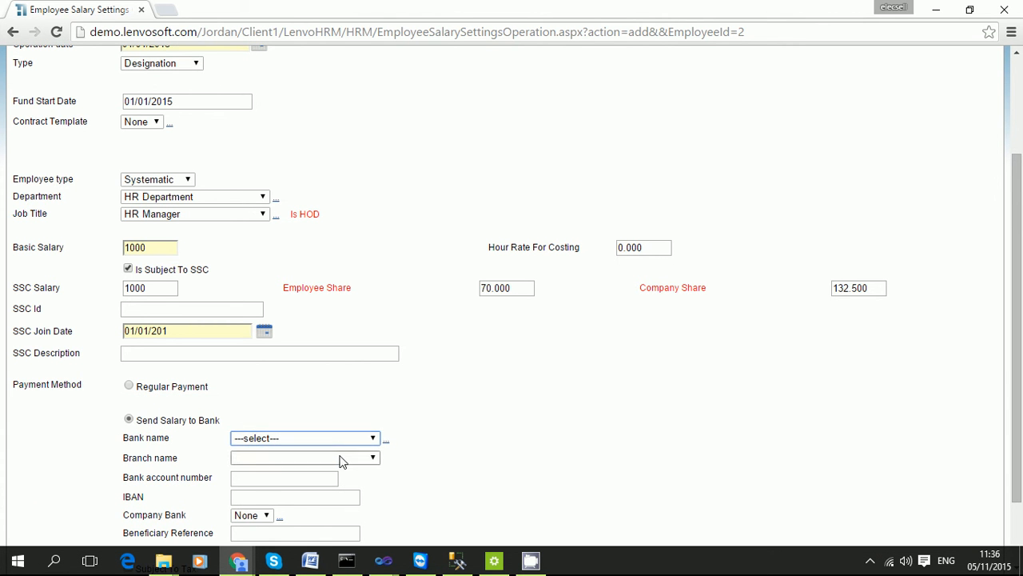
{"action": "left_click", "coordinate": [340, 458]}
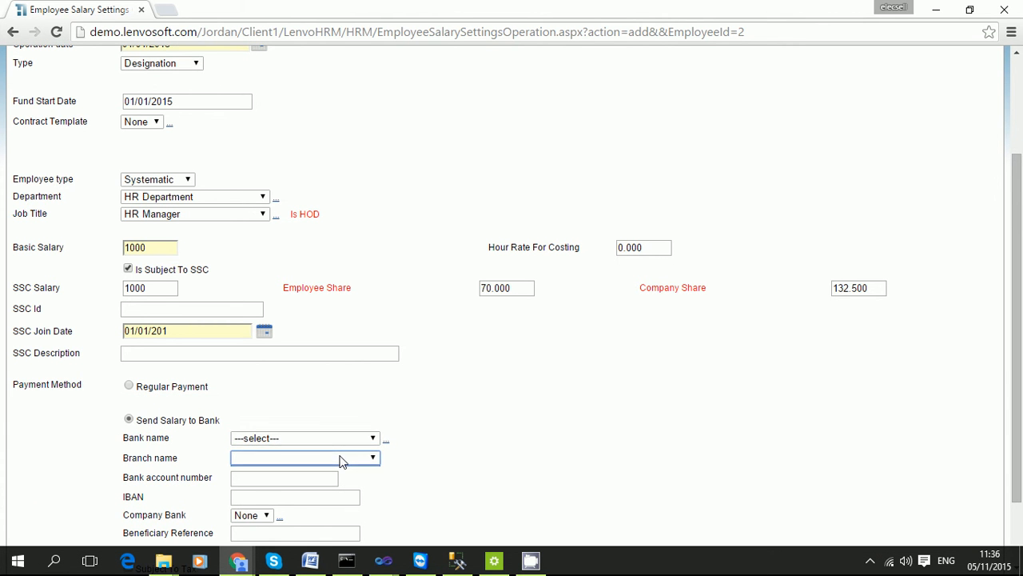
{"action": "left_click", "coordinate": [131, 387]}
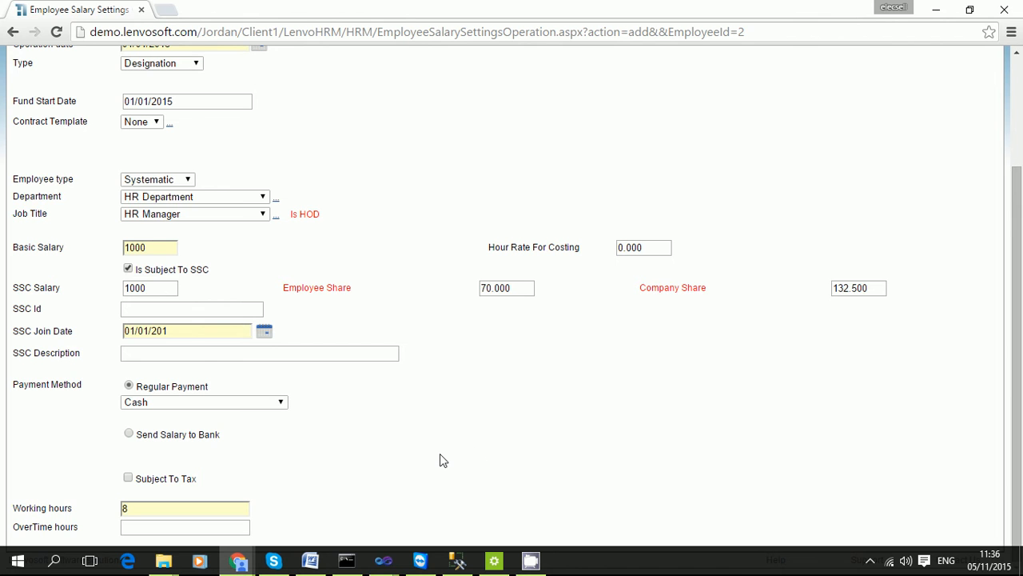
{"action": "scroll", "coordinate": [440, 459], "scroll_direction": "up", "scroll_amount": 2}
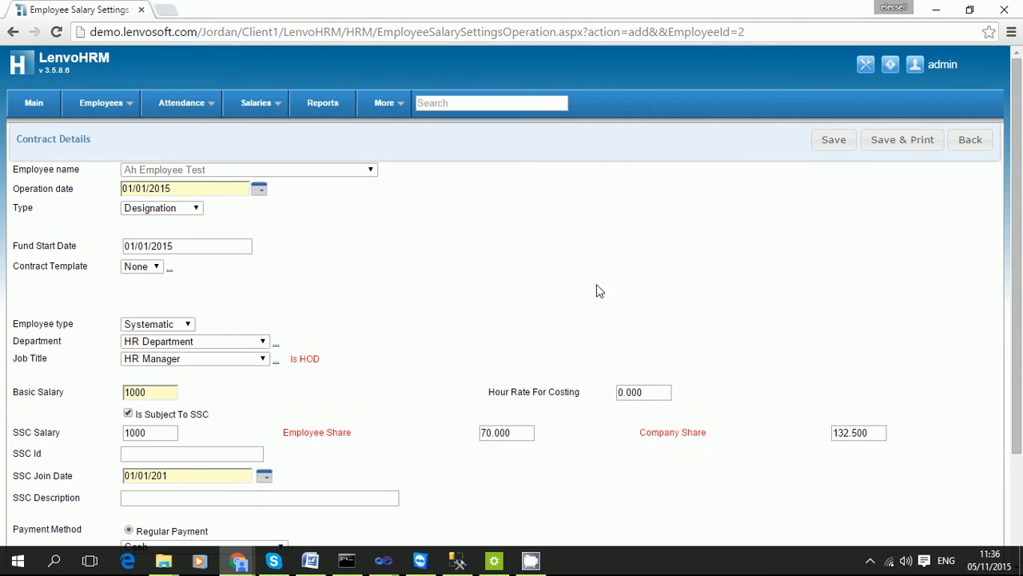
After the date-format warning, complete the SSC join date as 01/01/2015 and save the contract.
{"action": "left_click", "coordinate": [837, 142]}
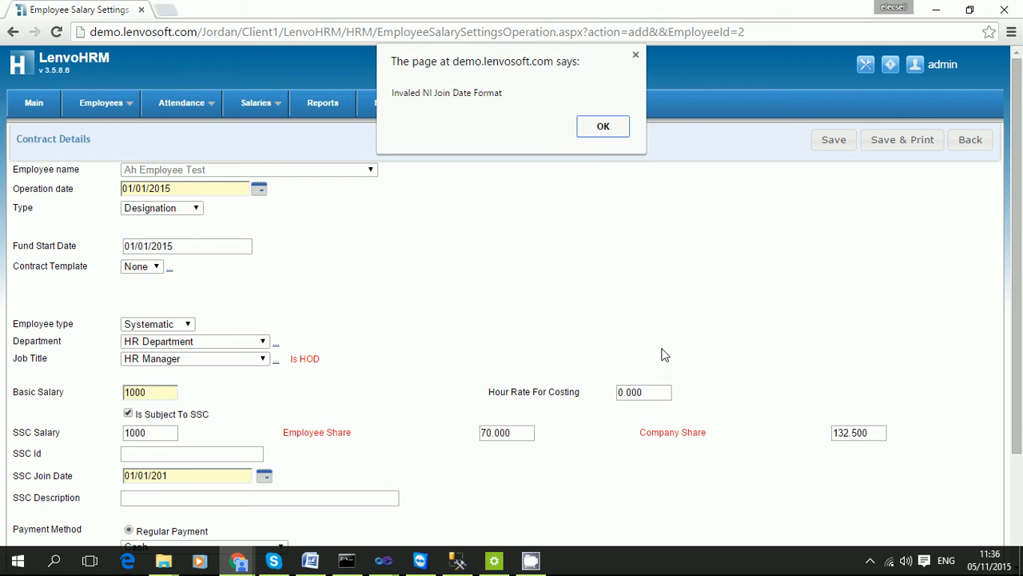
{"action": "left_click", "coordinate": [605, 130]}
{"action": "scroll", "coordinate": [155, 448], "scroll_direction": "down", "scroll_amount": 1}
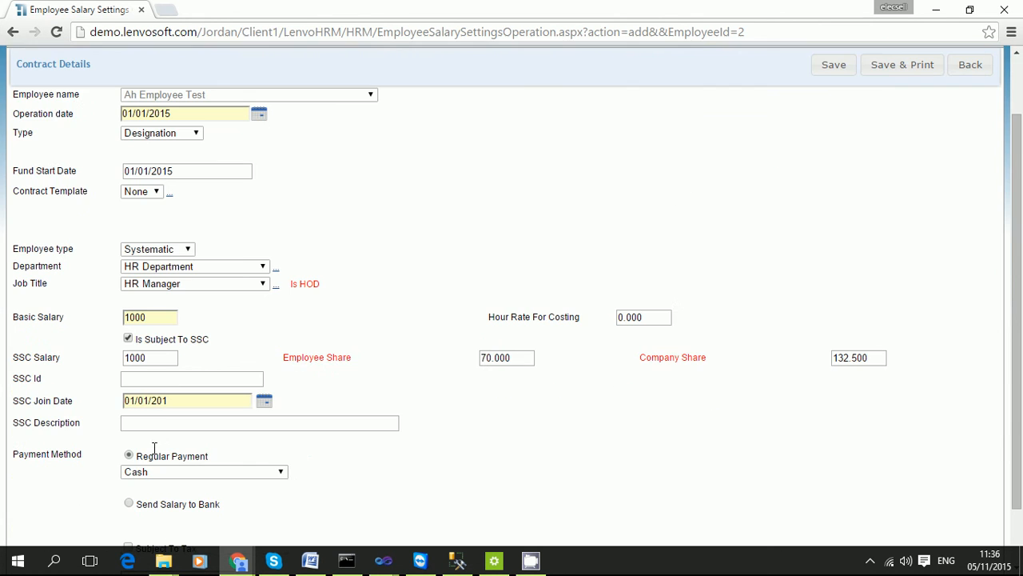
{"action": "left_click", "coordinate": [177, 400]}
{"action": "type", "text": "5"}
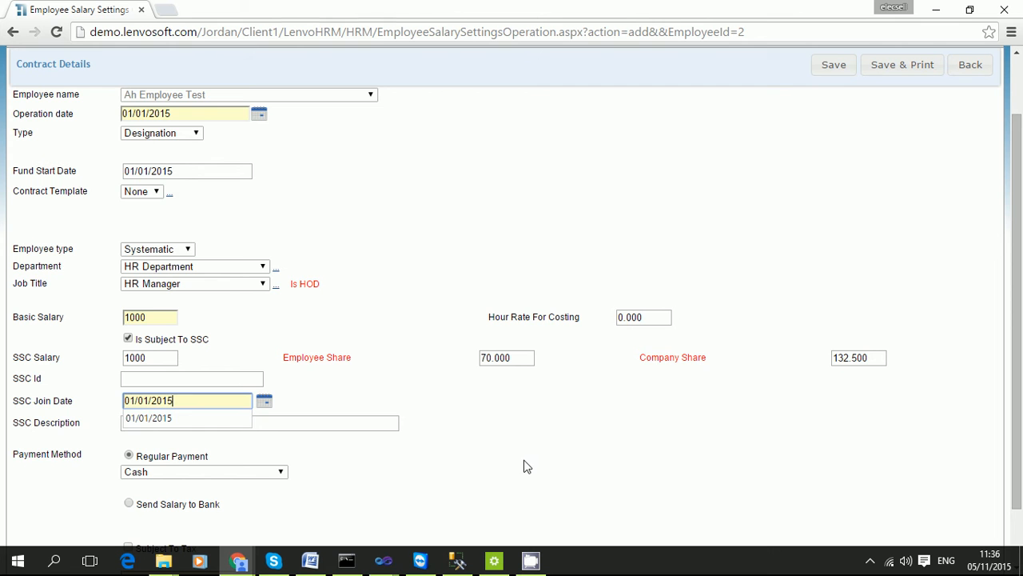
{"action": "left_click", "coordinate": [839, 65]}
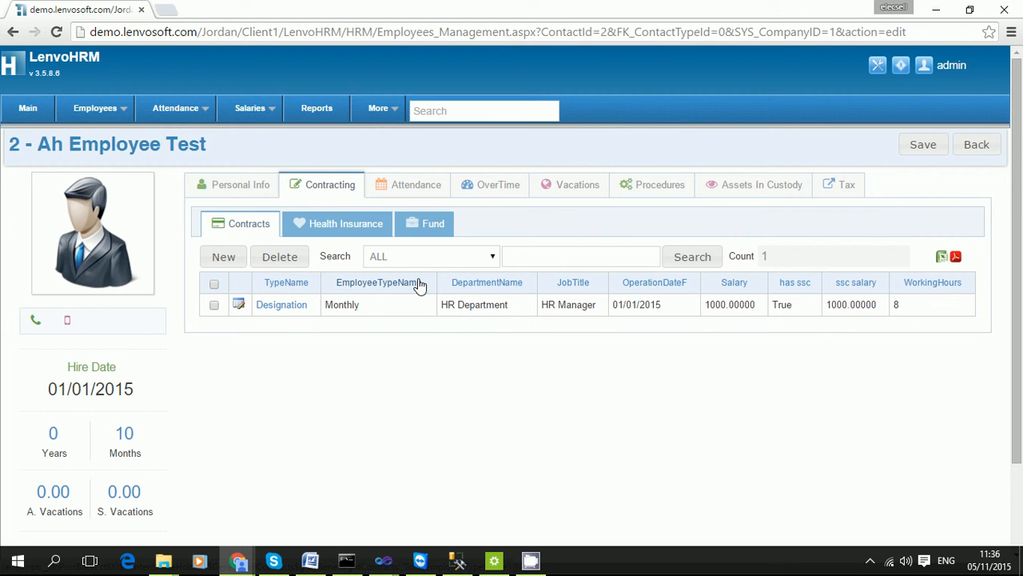
{"action": "left_click", "coordinate": [221, 256]}
{"action": "left_click", "coordinate": [282, 305]}
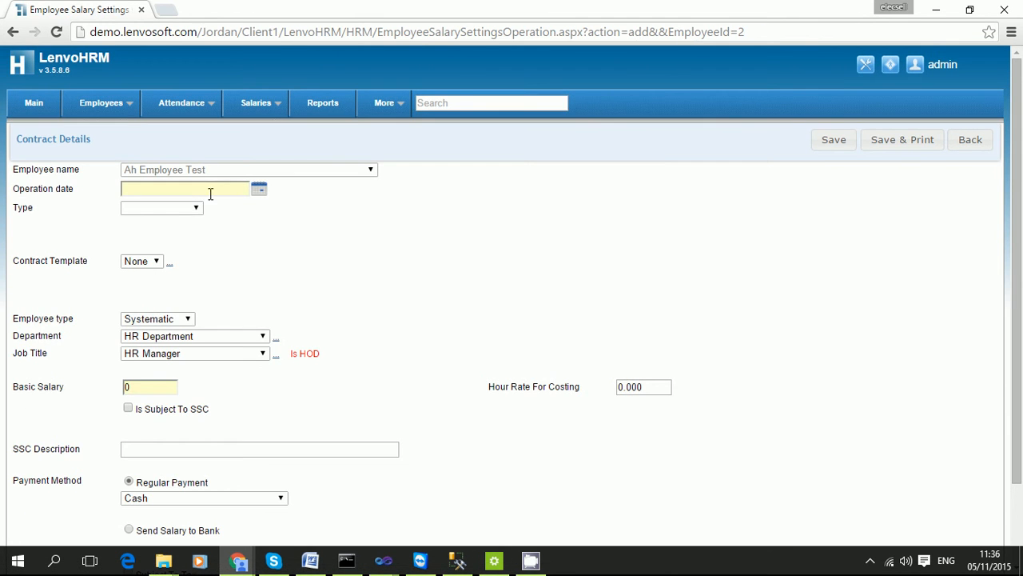
{"action": "left_click", "coordinate": [192, 210]}
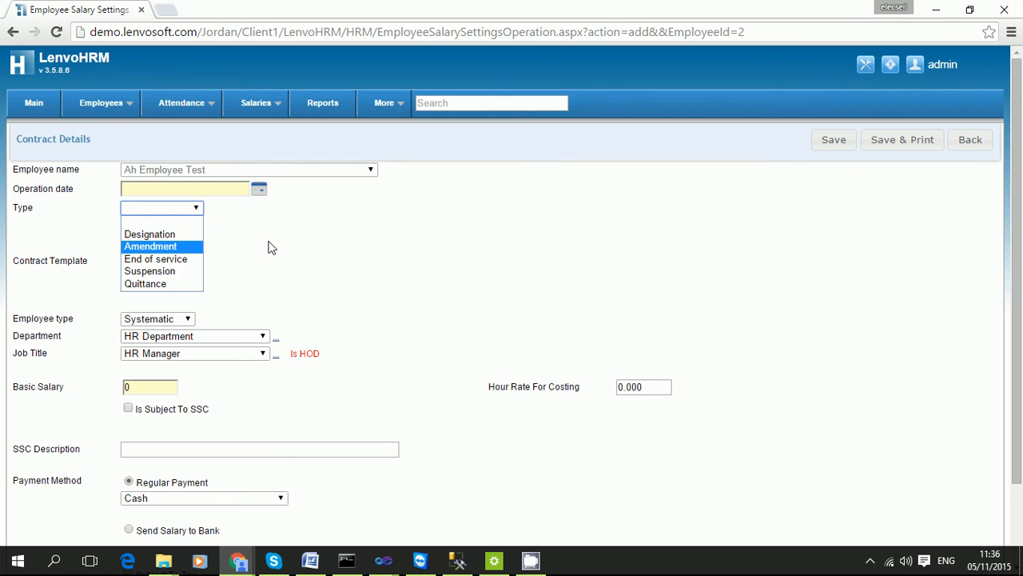
{"action": "left_click", "coordinate": [971, 145]}
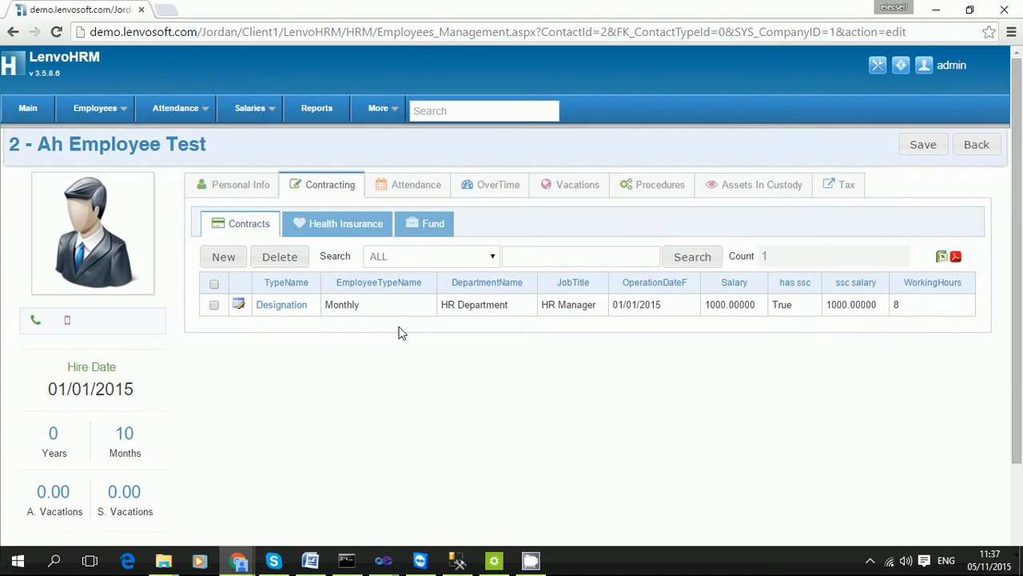
Browse the Health Insurance, Insurance Claims and Fund sections, then show the empty Attendance list.
{"action": "left_click", "coordinate": [357, 234]}
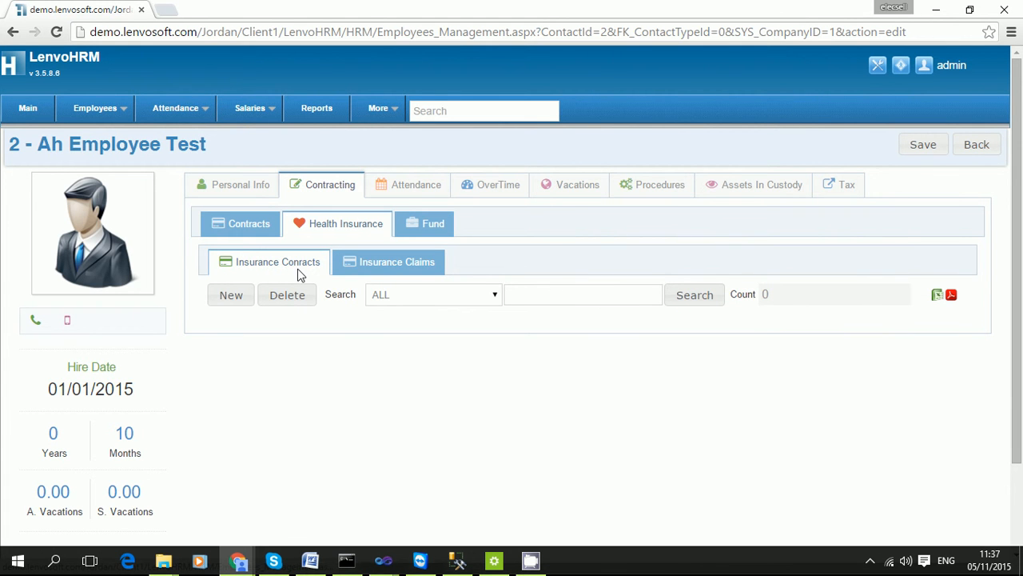
{"action": "left_click", "coordinate": [401, 272]}
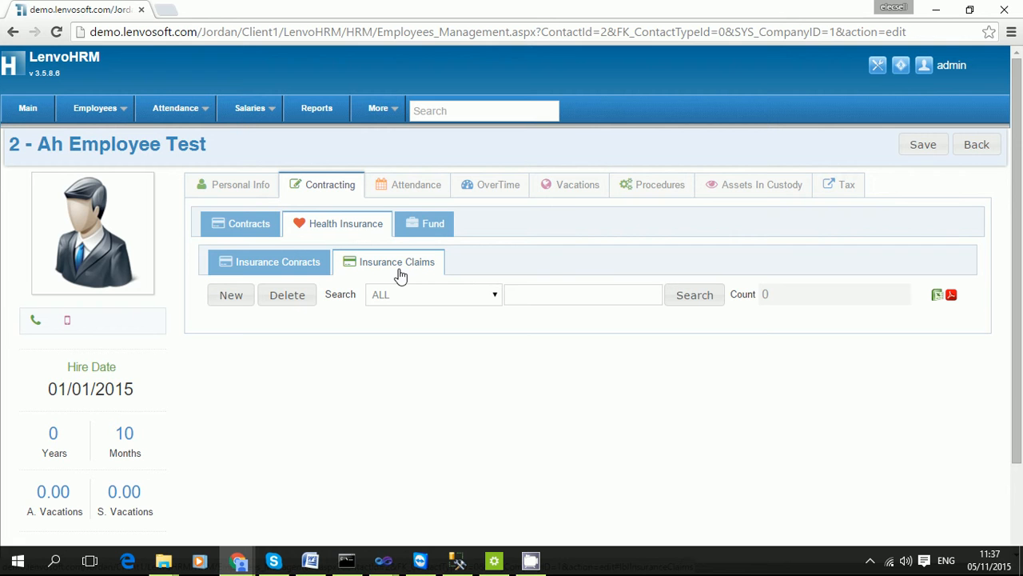
{"action": "left_click", "coordinate": [431, 228]}
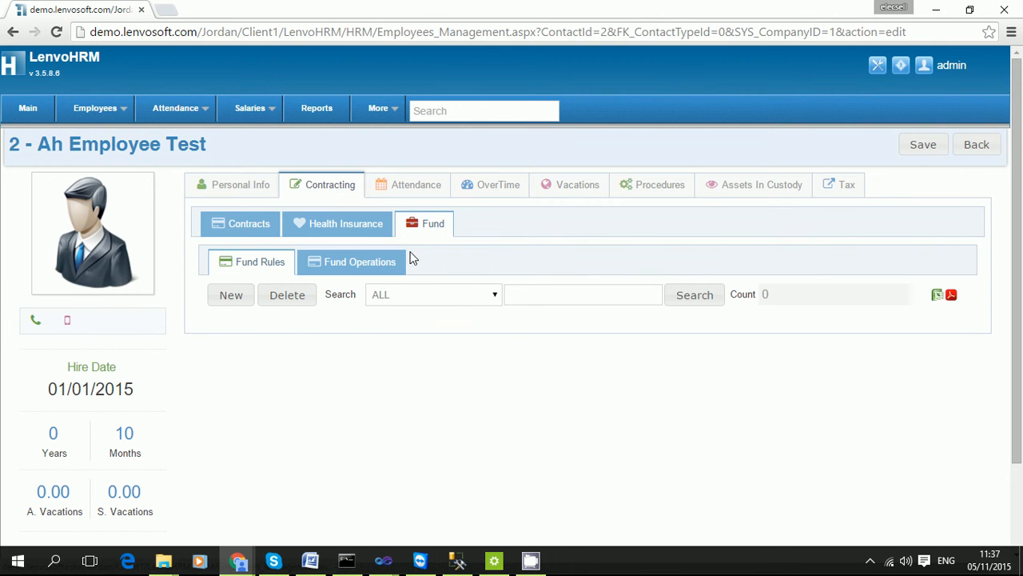
{"action": "left_click", "coordinate": [415, 184]}
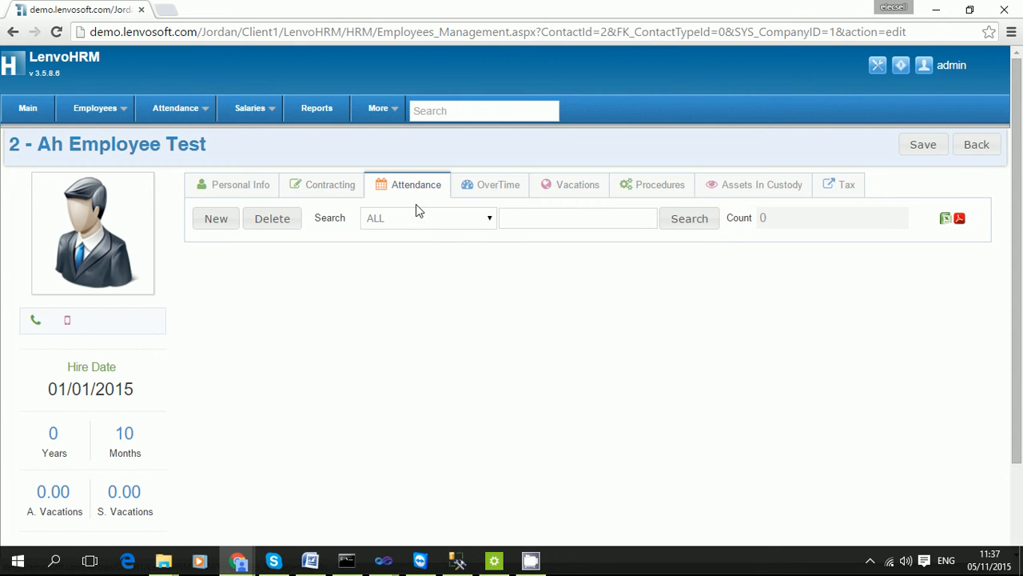
{"action": "left_click", "coordinate": [223, 225]}
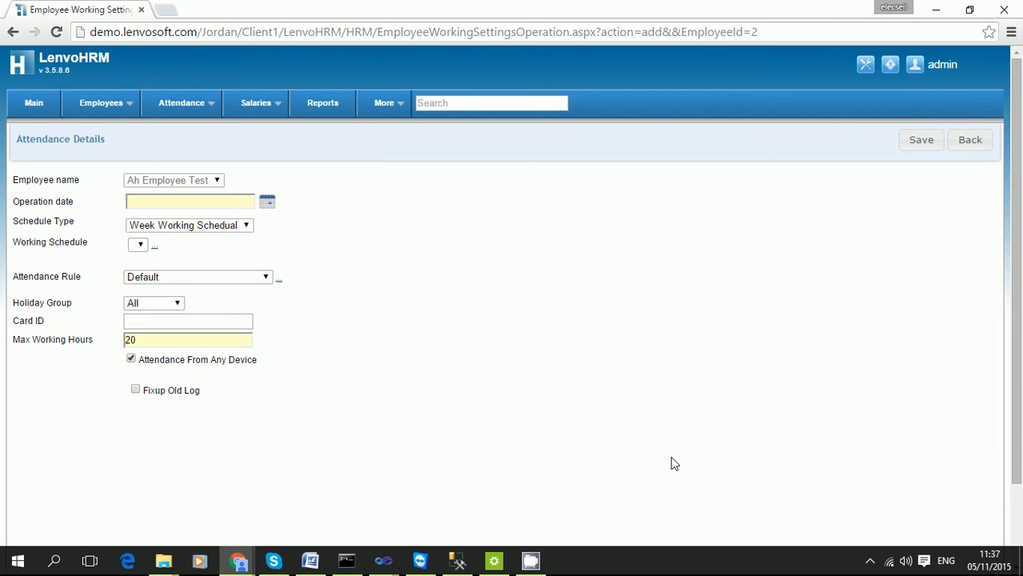
{"action": "left_click", "coordinate": [192, 206]}
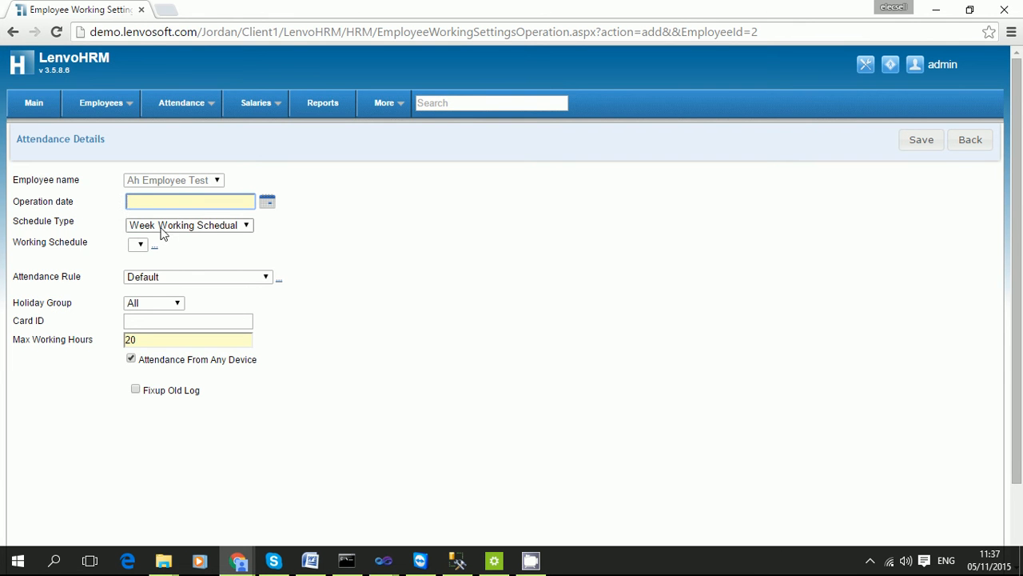
{"action": "left_click", "coordinate": [162, 228]}
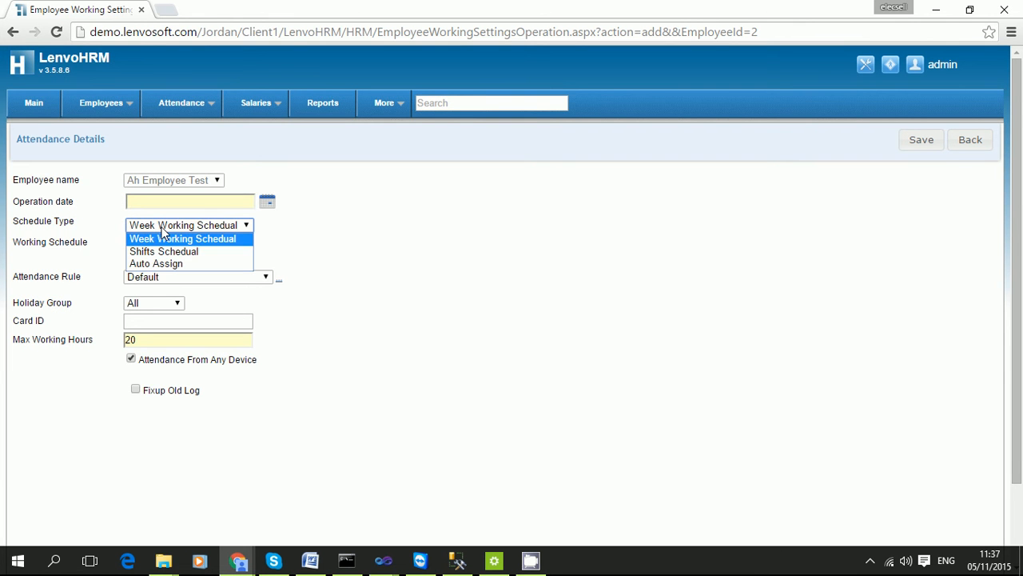
{"action": "left_click", "coordinate": [182, 239]}
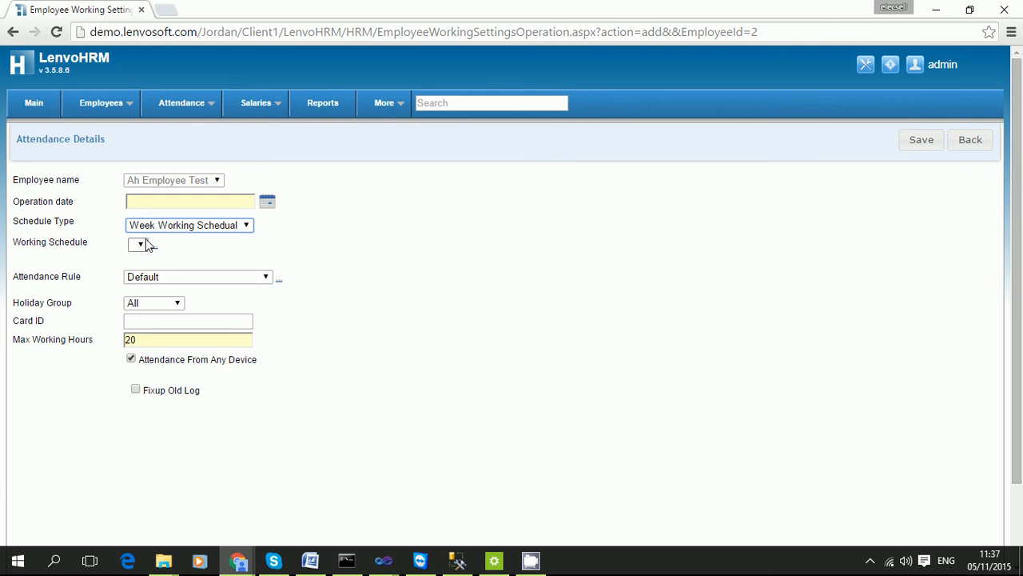
{"action": "left_click", "coordinate": [142, 247]}
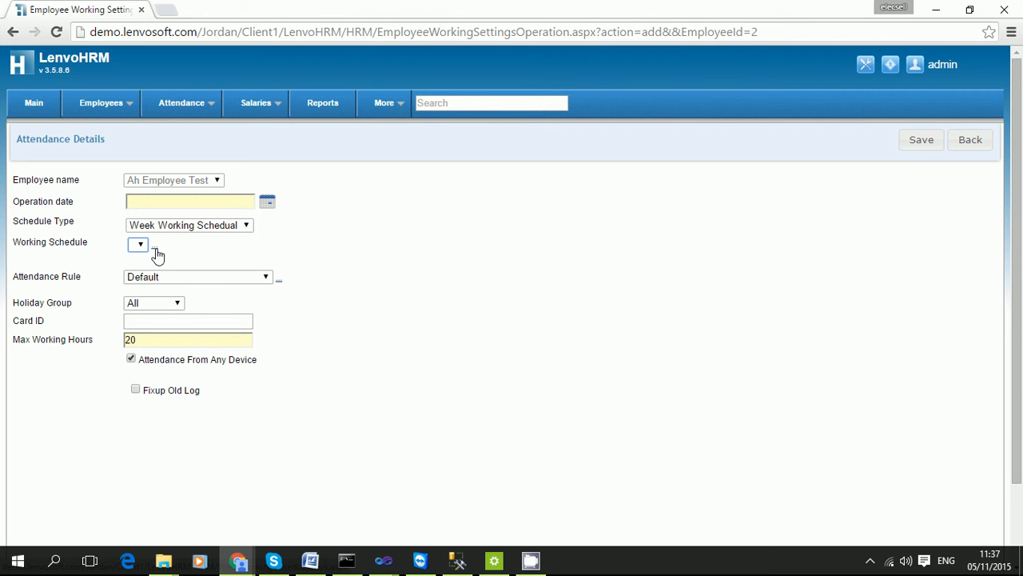
{"action": "left_click", "coordinate": [202, 278]}
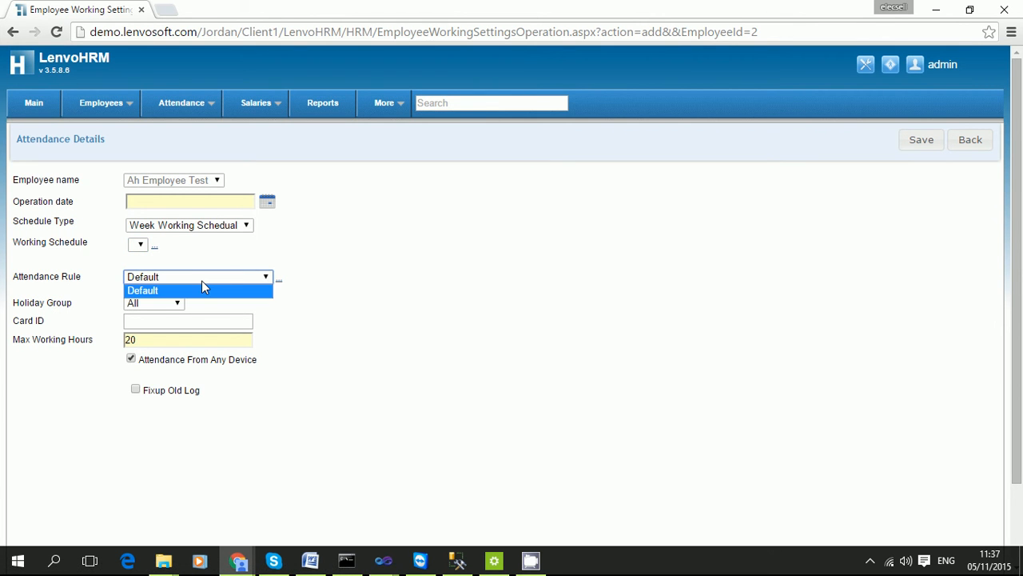
{"action": "left_click", "coordinate": [411, 317]}
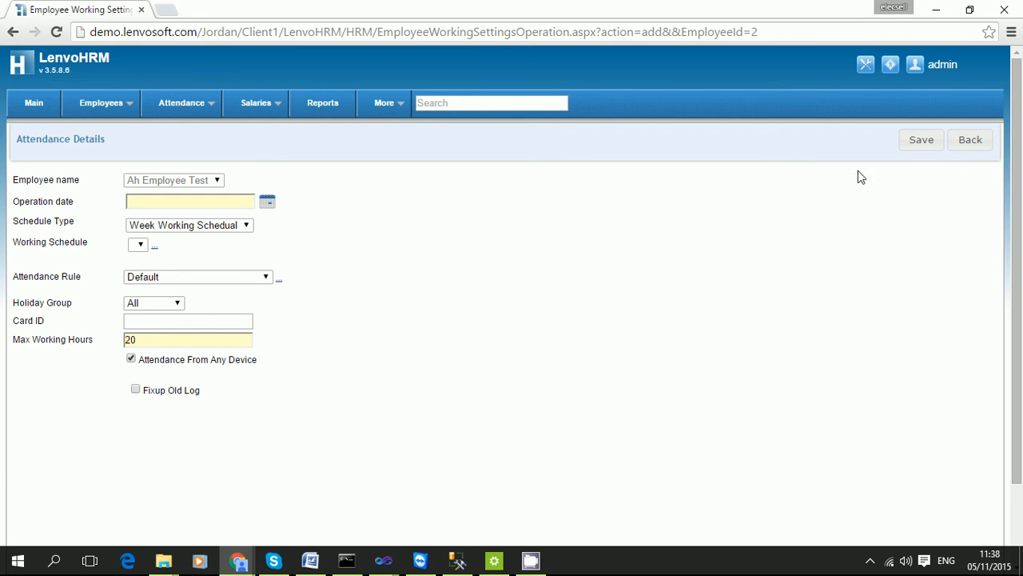
{"action": "left_click", "coordinate": [969, 142]}
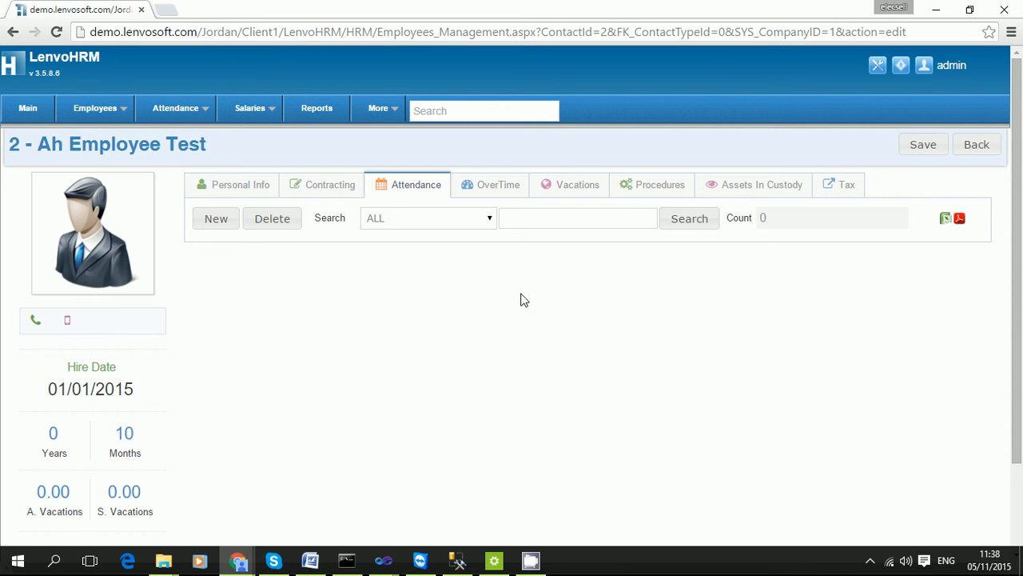
Show the employee's OverTime tab, which lists 0 records.
{"action": "left_click", "coordinate": [482, 181]}
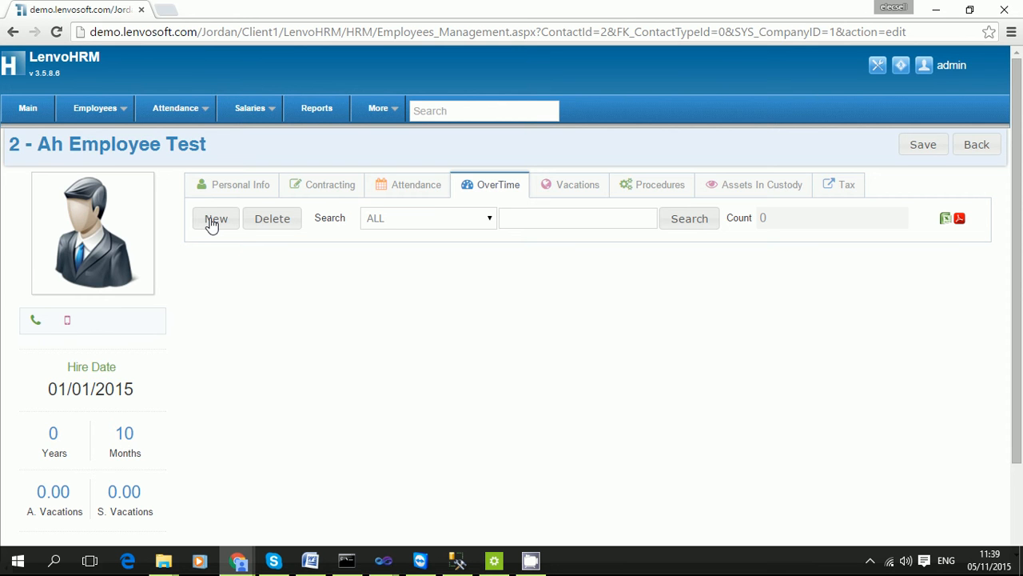
Save a 2-hour Regular Overtime entry for 05/11/2015, then view the empty Vacations list.
{"action": "left_click", "coordinate": [212, 221]}
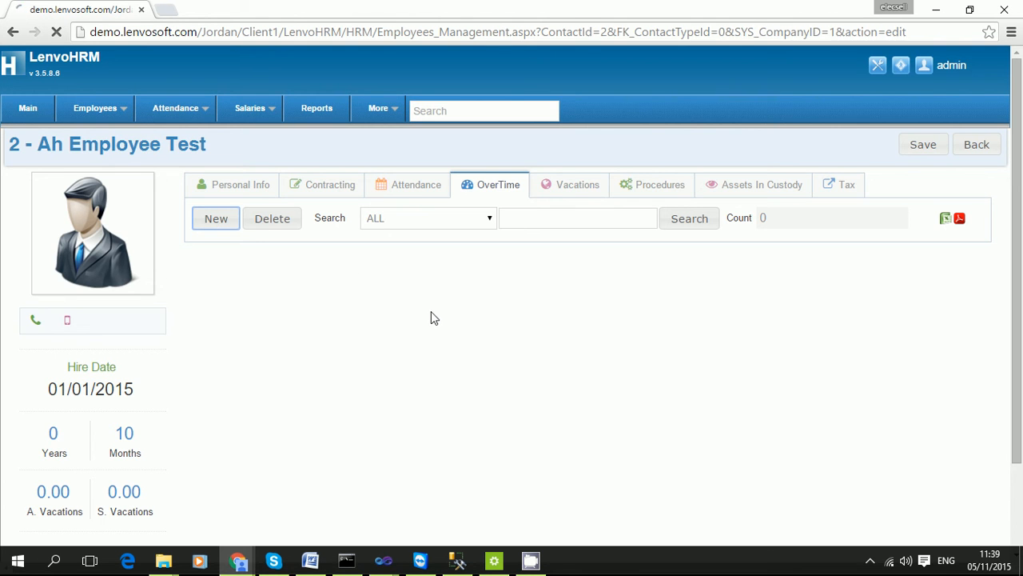
{"action": "left_click", "coordinate": [220, 222]}
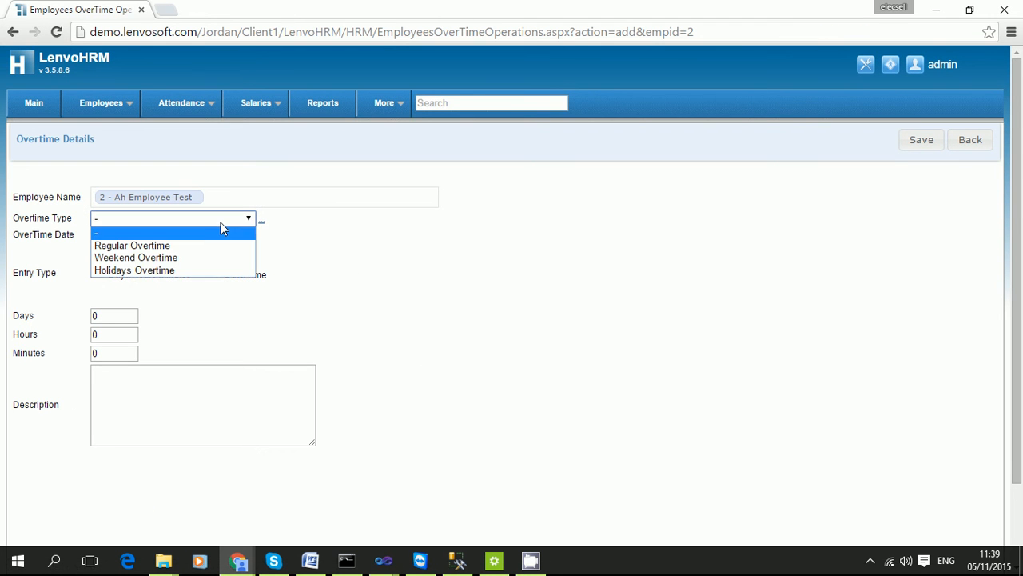
{"action": "left_click", "coordinate": [212, 242]}
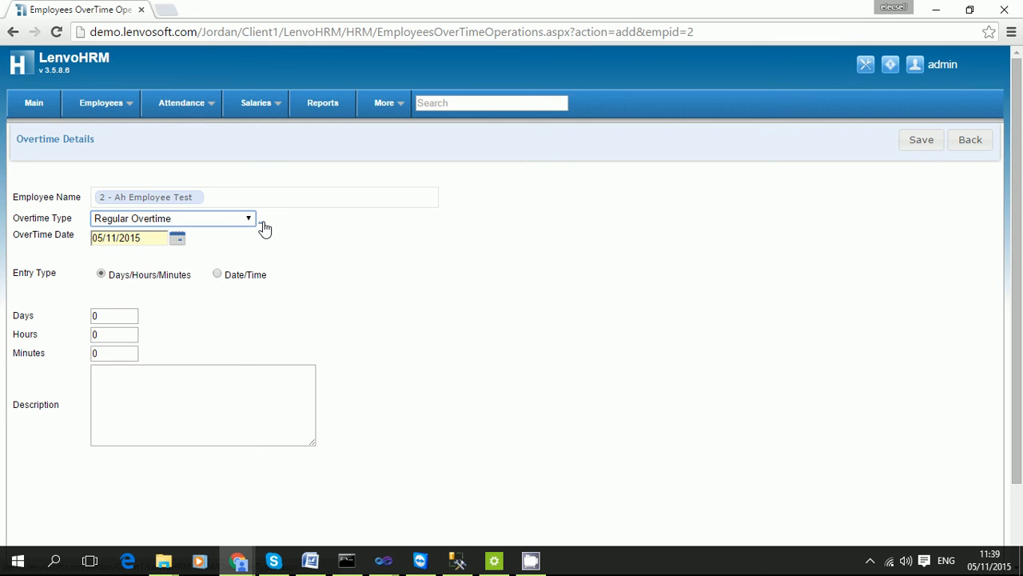
{"action": "left_click", "coordinate": [112, 334]}
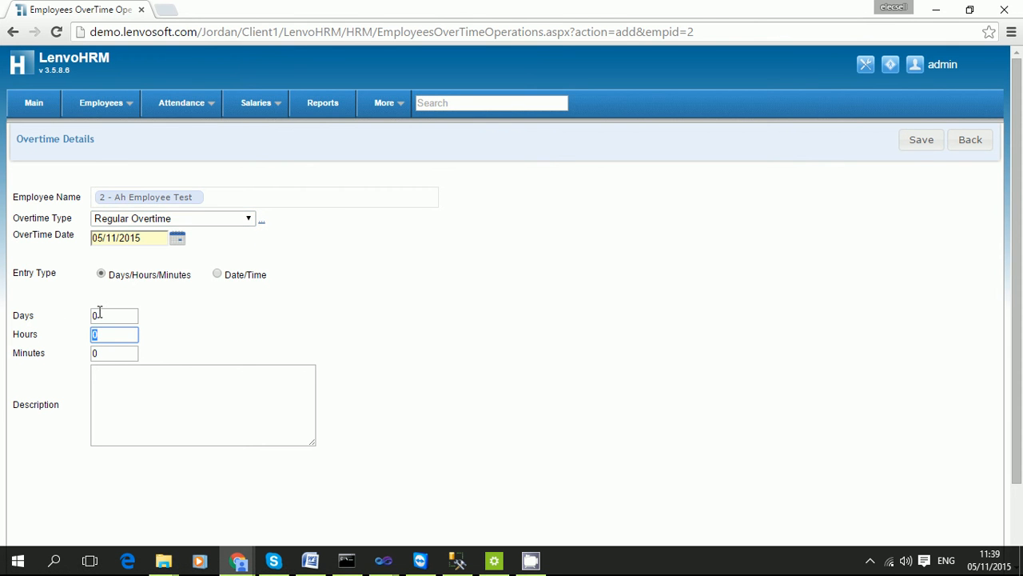
{"action": "left_click", "coordinate": [100, 313]}
{"action": "left_click", "coordinate": [104, 356]}
{"action": "left_click", "coordinate": [226, 276]}
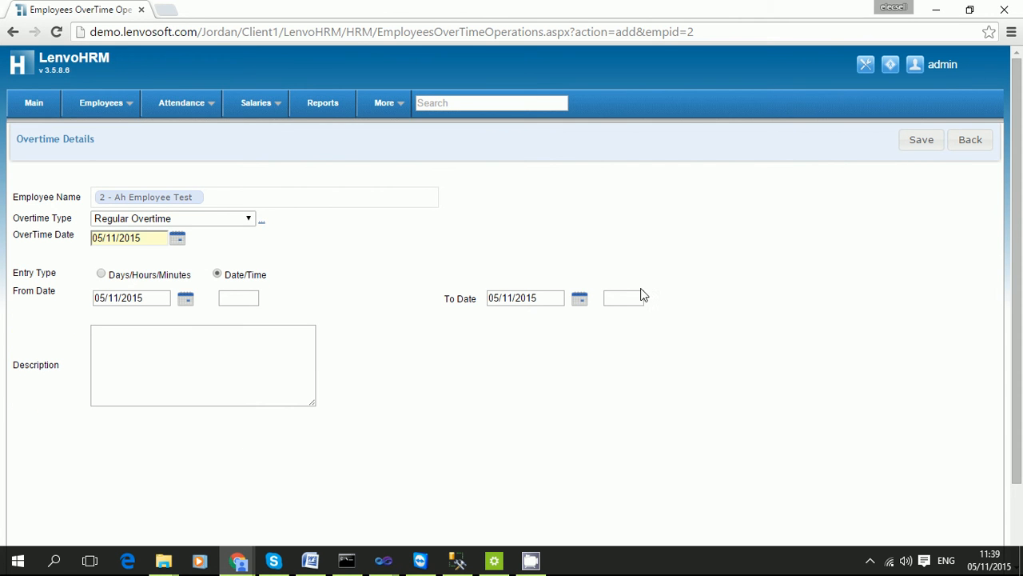
{"action": "left_click", "coordinate": [102, 275]}
{"action": "left_click", "coordinate": [96, 334]}
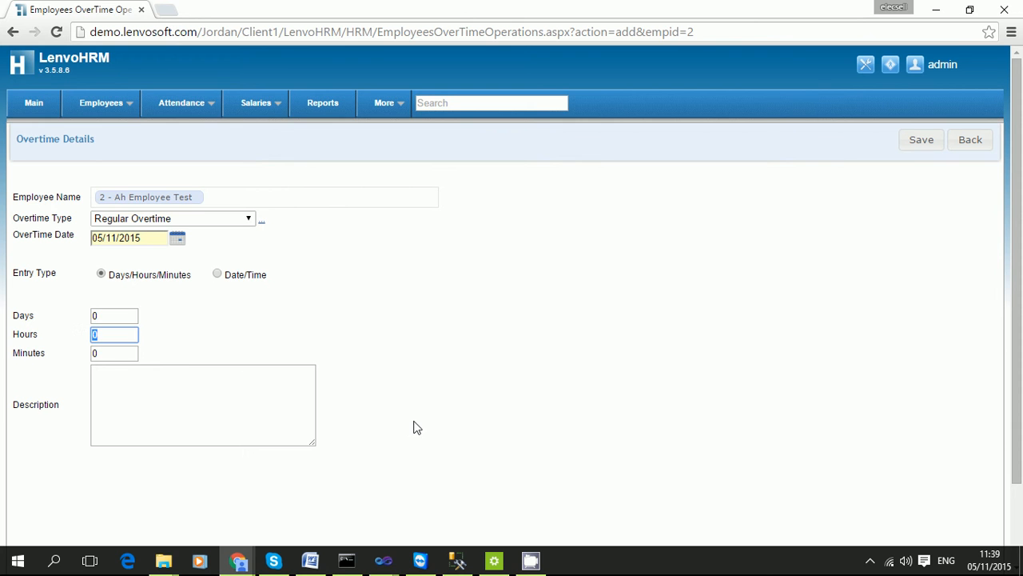
{"action": "type", "text": "2"}
{"action": "left_click", "coordinate": [127, 411]}
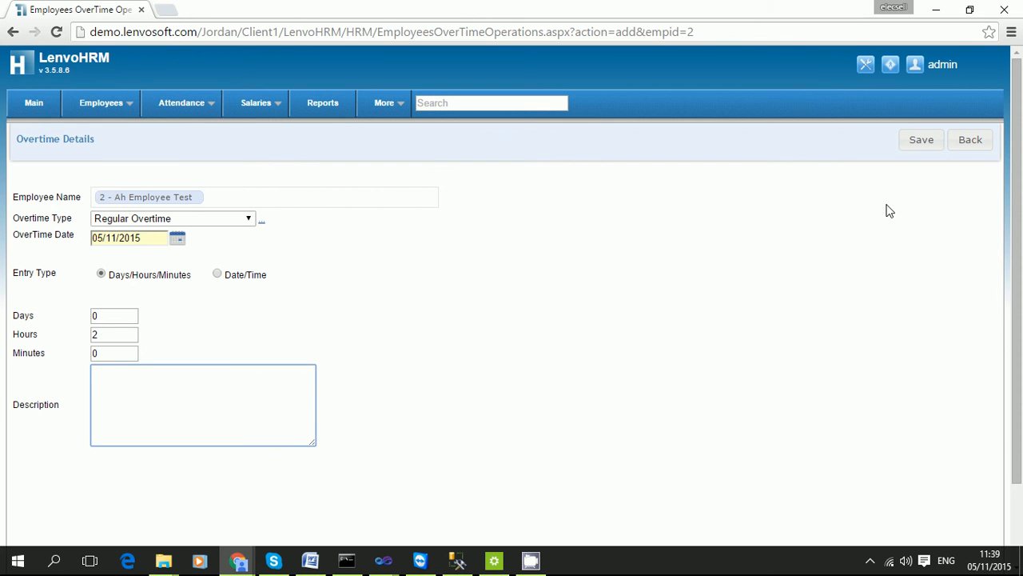
{"action": "left_click", "coordinate": [930, 142]}
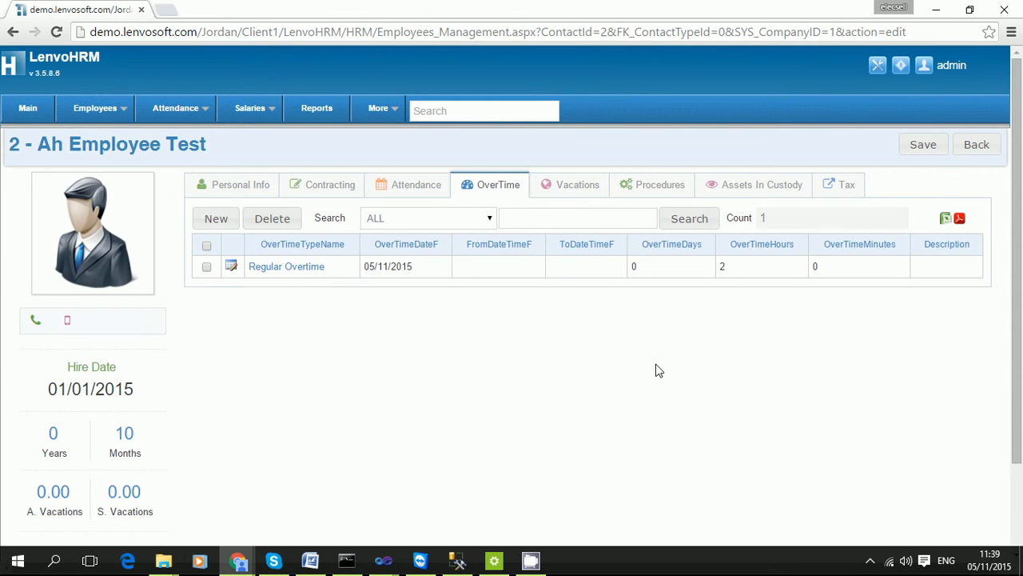
{"action": "left_click", "coordinate": [577, 185]}
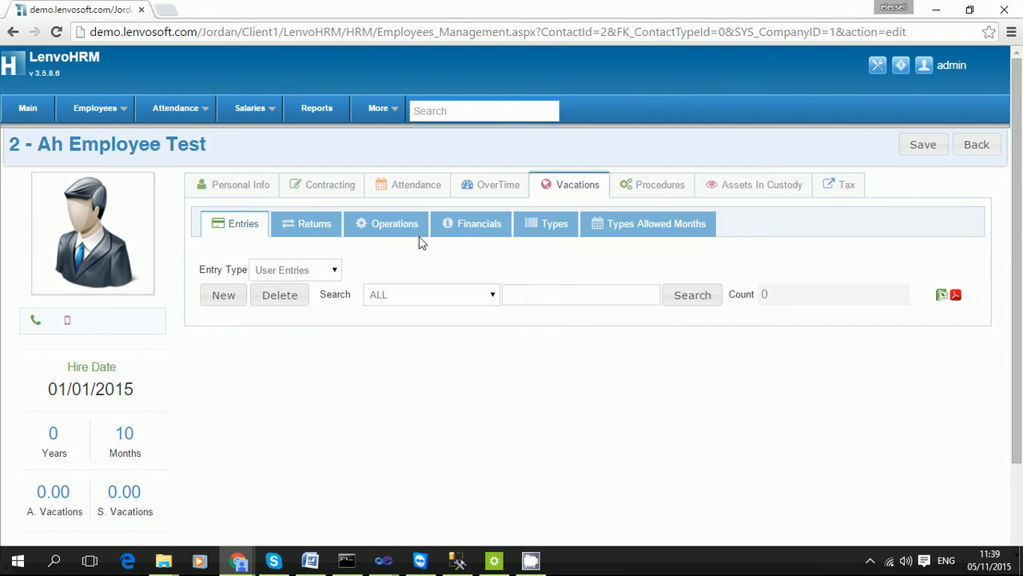
Start a new vacation entry and look over the vacation types, keeping Annual Vacation.
{"action": "left_click", "coordinate": [223, 296]}
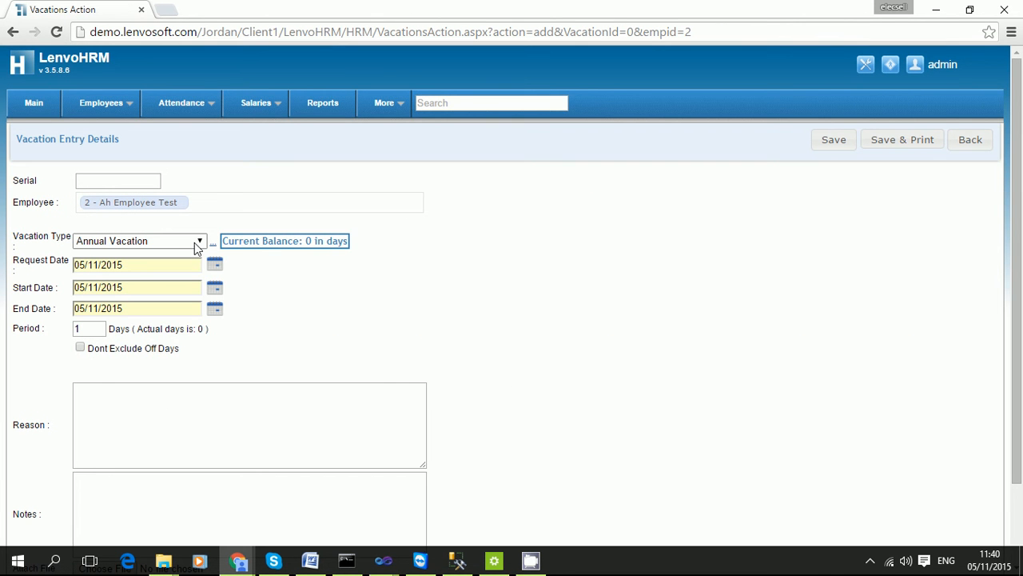
{"action": "left_click", "coordinate": [199, 244]}
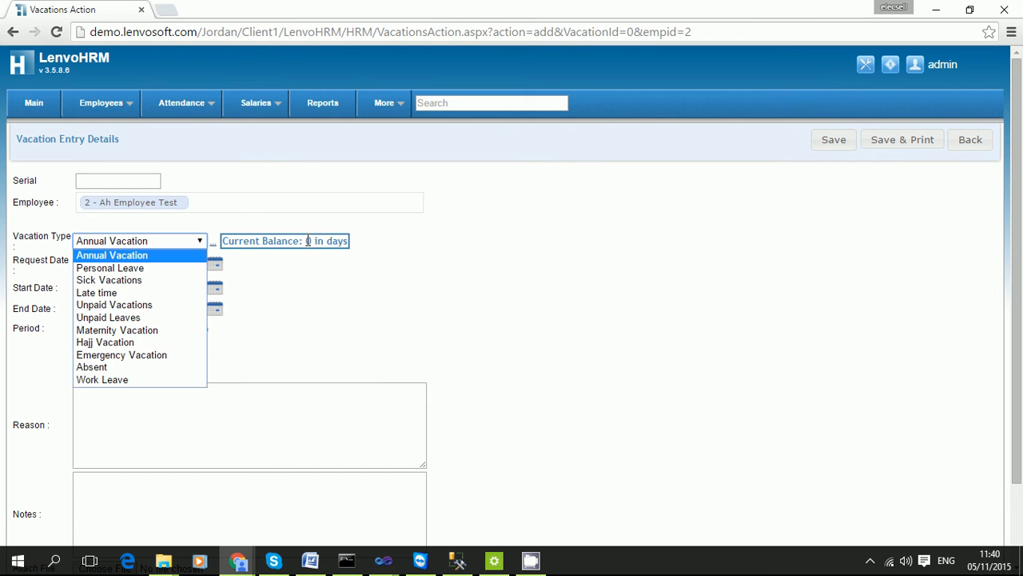
{"action": "left_click_drag", "start_coordinate": [307, 241], "coordinate": [328, 241]}
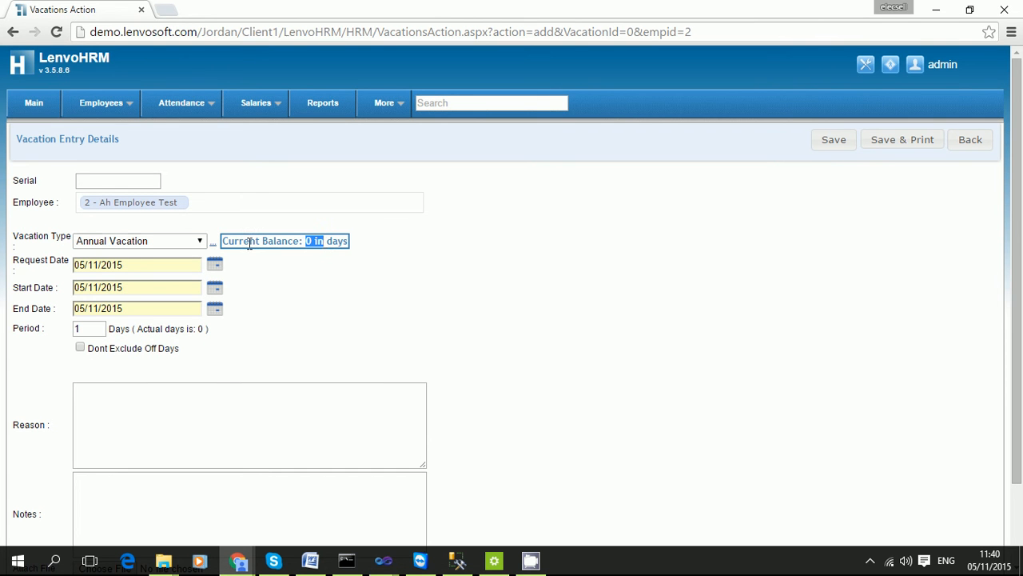
{"action": "left_click", "coordinate": [200, 242]}
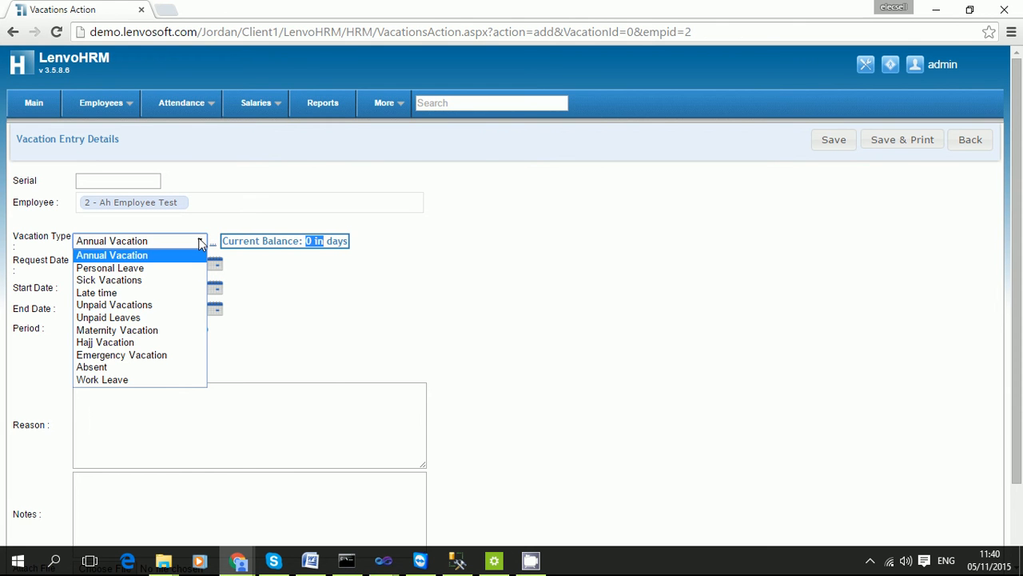
{"action": "left_click", "coordinate": [160, 255]}
Step through the request, start and end dates, discard the entry, and show the Returns sub-tab.
{"action": "left_click", "coordinate": [126, 264]}
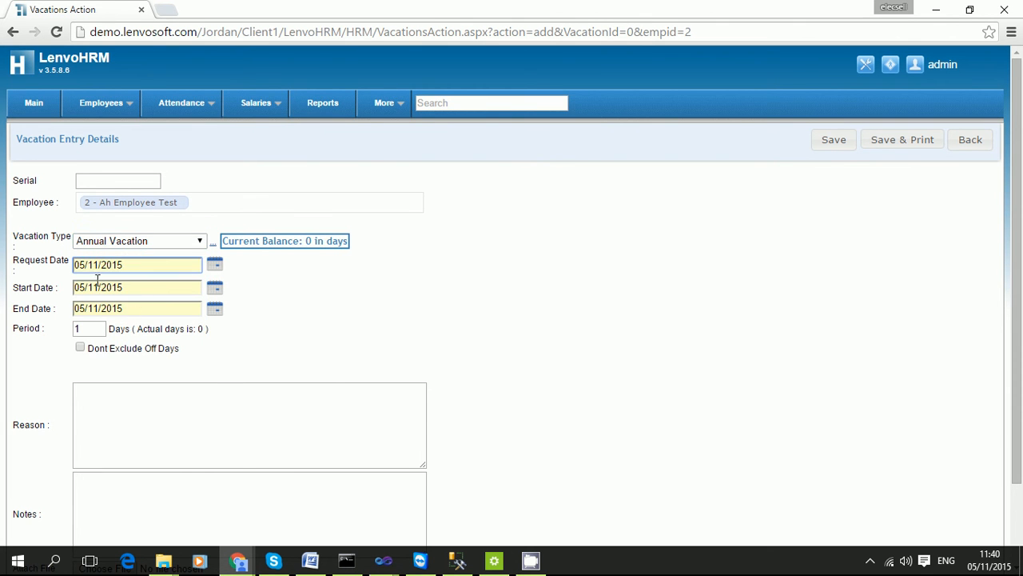
{"action": "left_click", "coordinate": [122, 287]}
{"action": "left_click", "coordinate": [123, 308]}
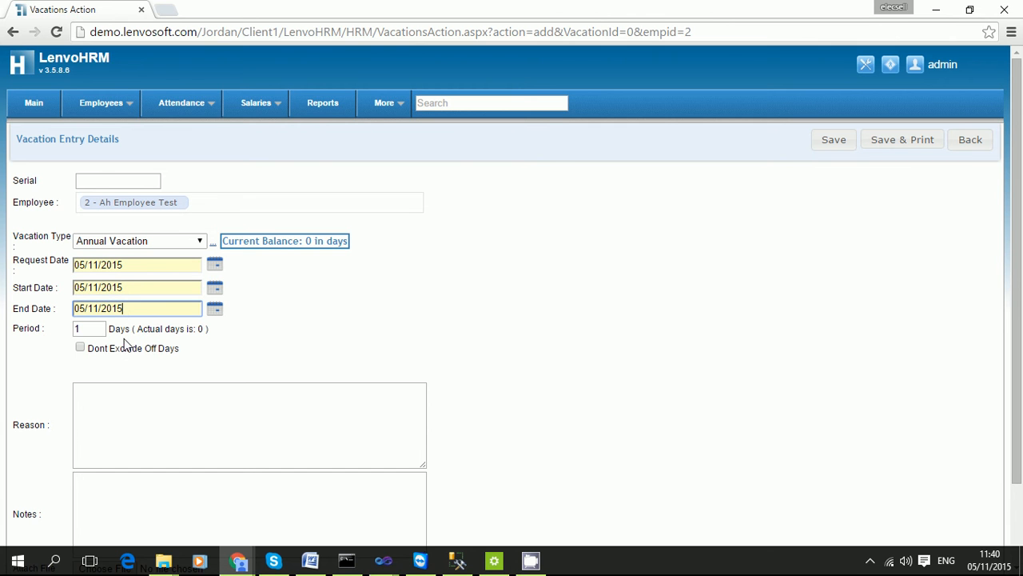
{"action": "double_click", "coordinate": [87, 329]}
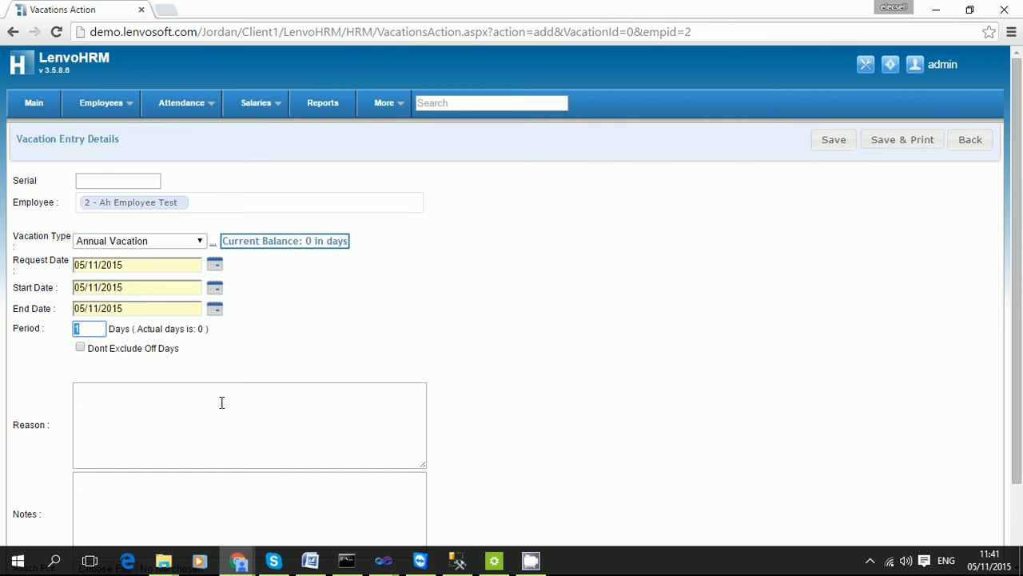
{"action": "left_click", "coordinate": [956, 142]}
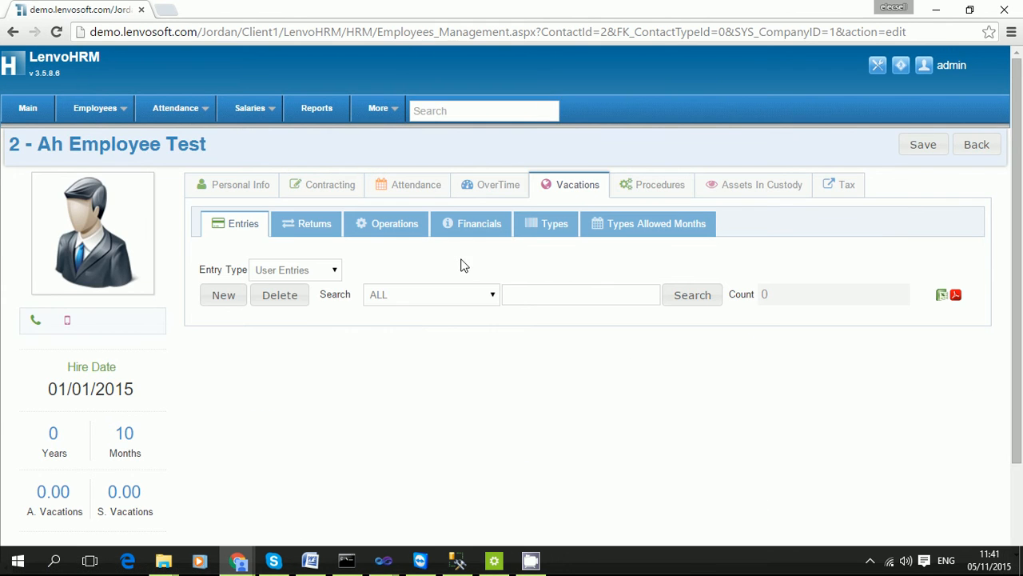
{"action": "left_click", "coordinate": [290, 233]}
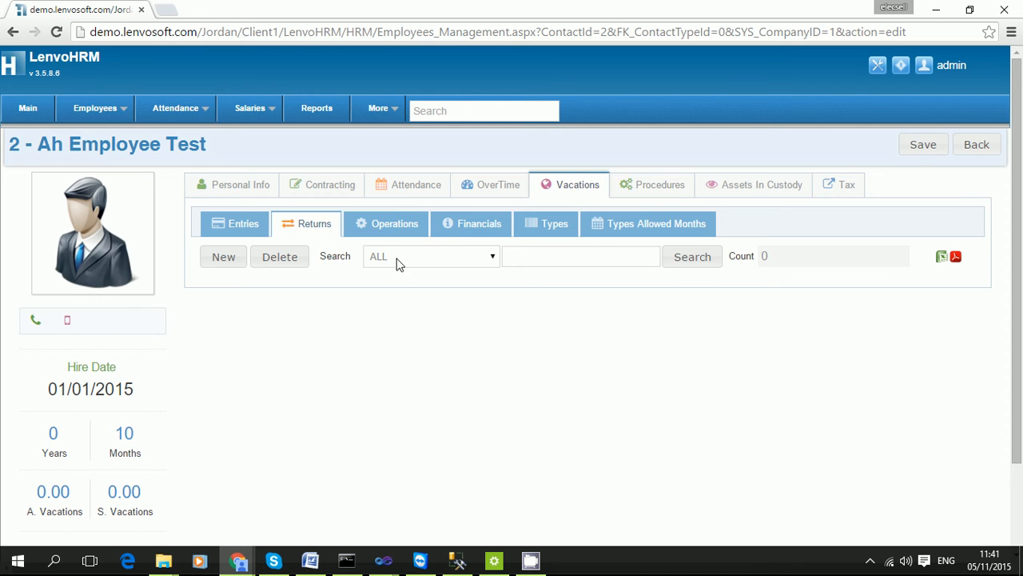
Review the employee's vacation Operations, Financials and Types sub-tabs with their balances.
{"action": "left_click", "coordinate": [397, 225]}
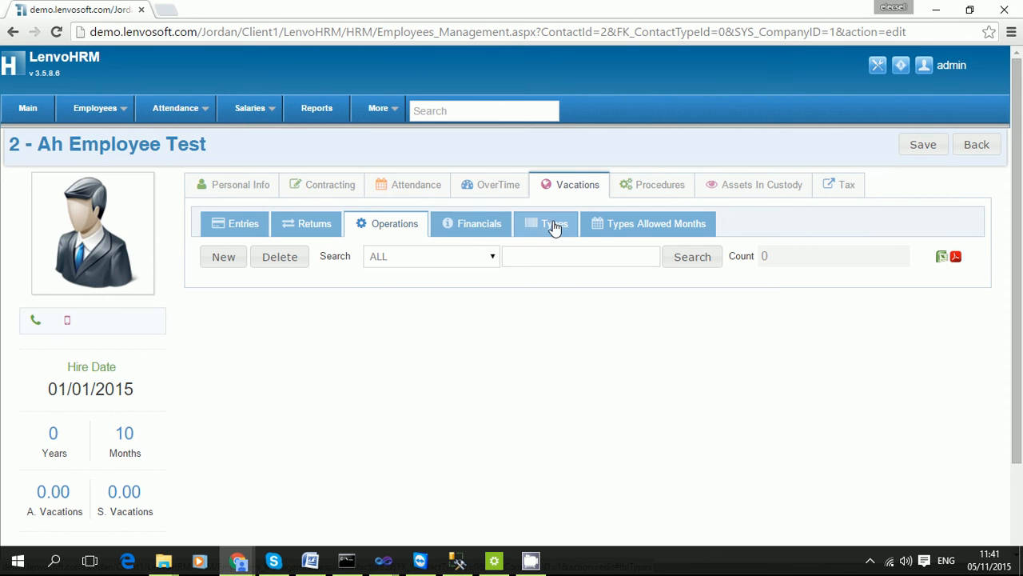
{"action": "left_click", "coordinate": [502, 228]}
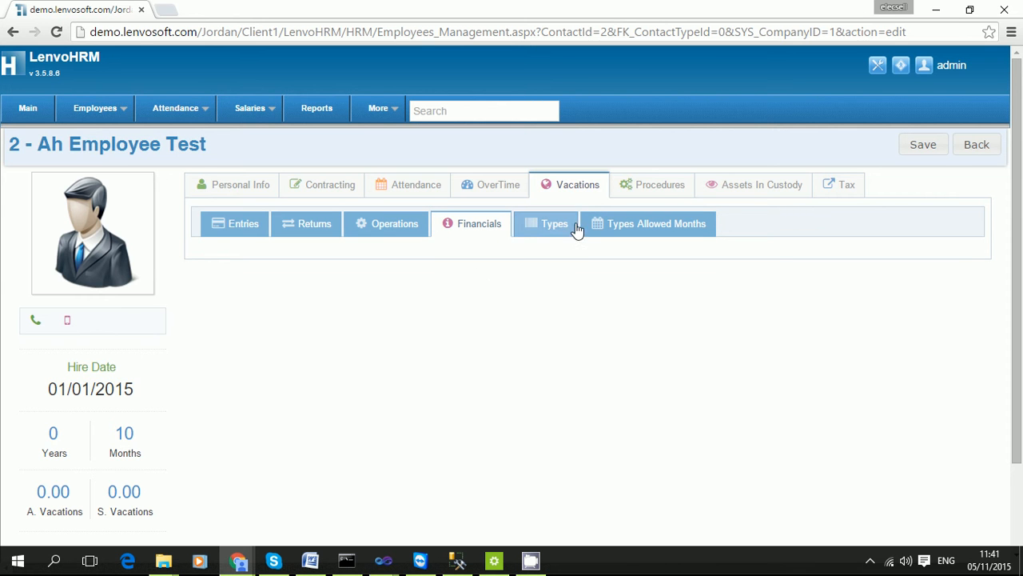
{"action": "left_click", "coordinate": [552, 226]}
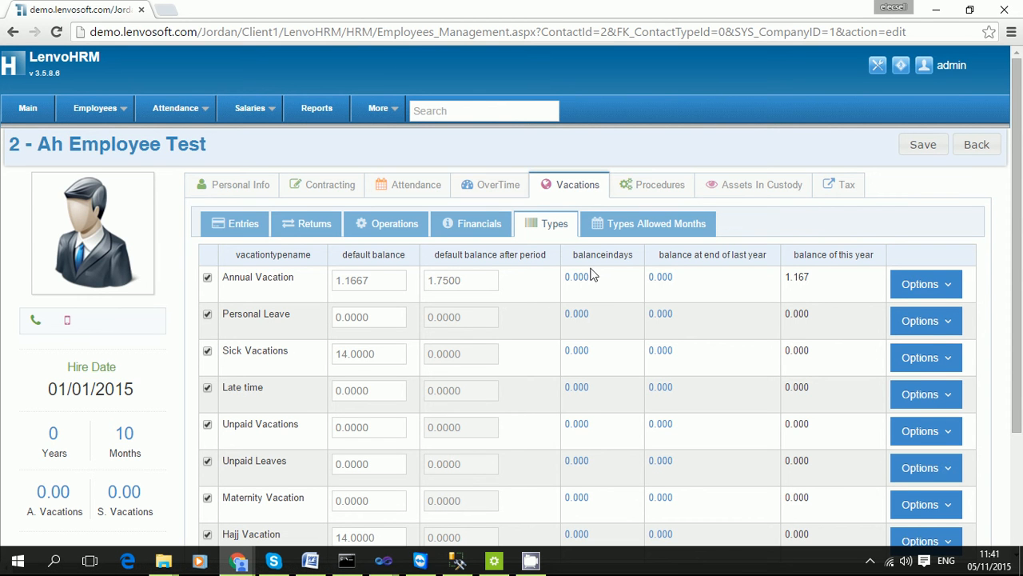
{"action": "left_click_drag", "start_coordinate": [594, 276], "coordinate": [565, 276]}
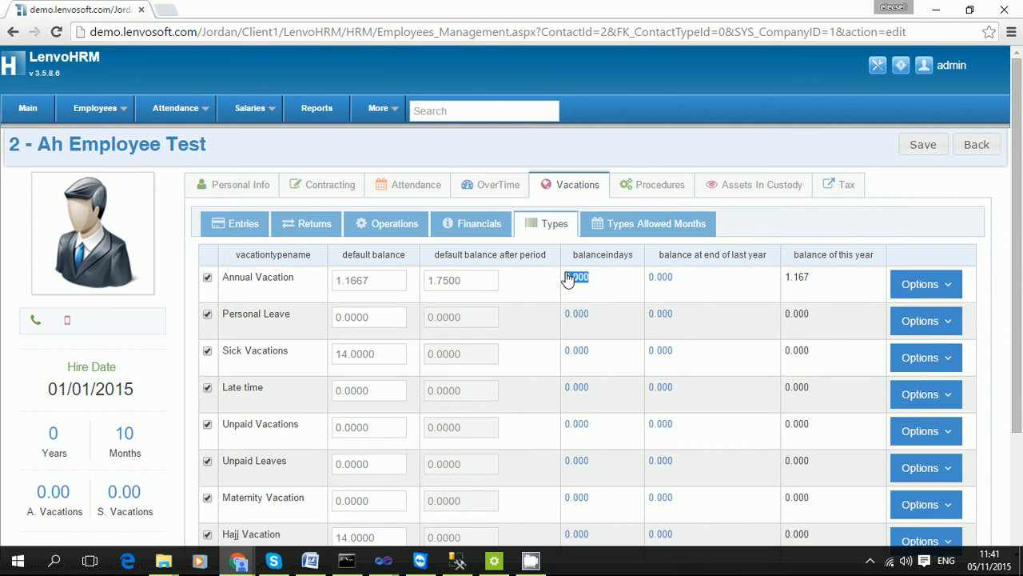
{"action": "left_click", "coordinate": [693, 283]}
{"action": "left_click_drag", "start_coordinate": [692, 282], "coordinate": [647, 280]}
Open the Annual Vacation balance statement, close it, then switch to the Procedures tab.
{"action": "left_click", "coordinate": [577, 278]}
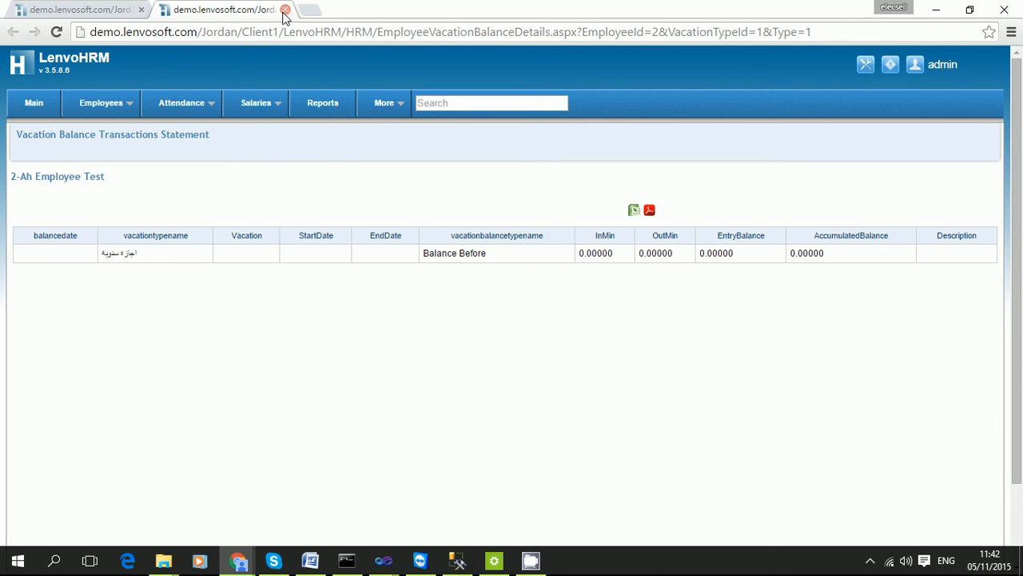
{"action": "left_click", "coordinate": [285, 10]}
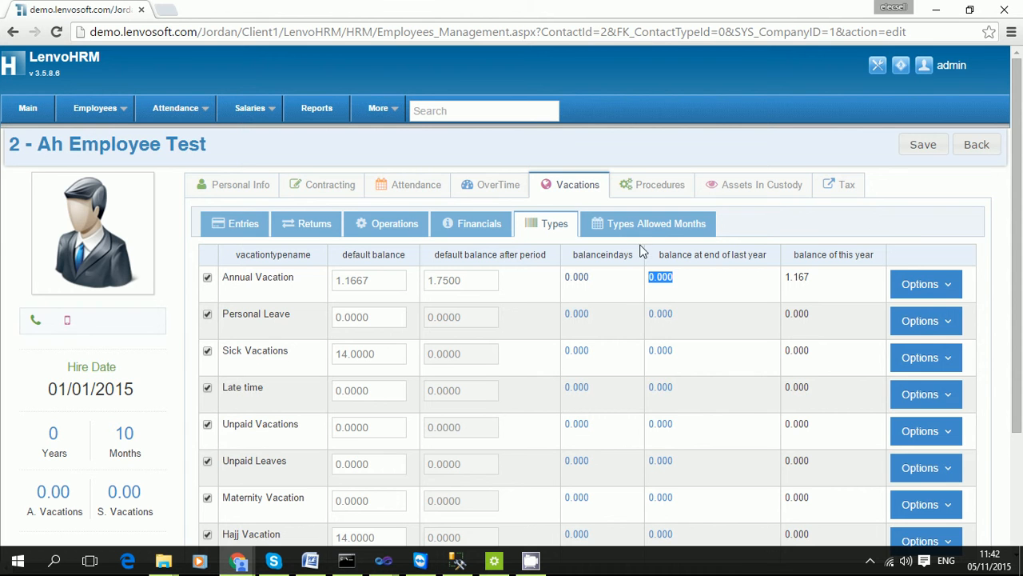
{"action": "left_click", "coordinate": [652, 192]}
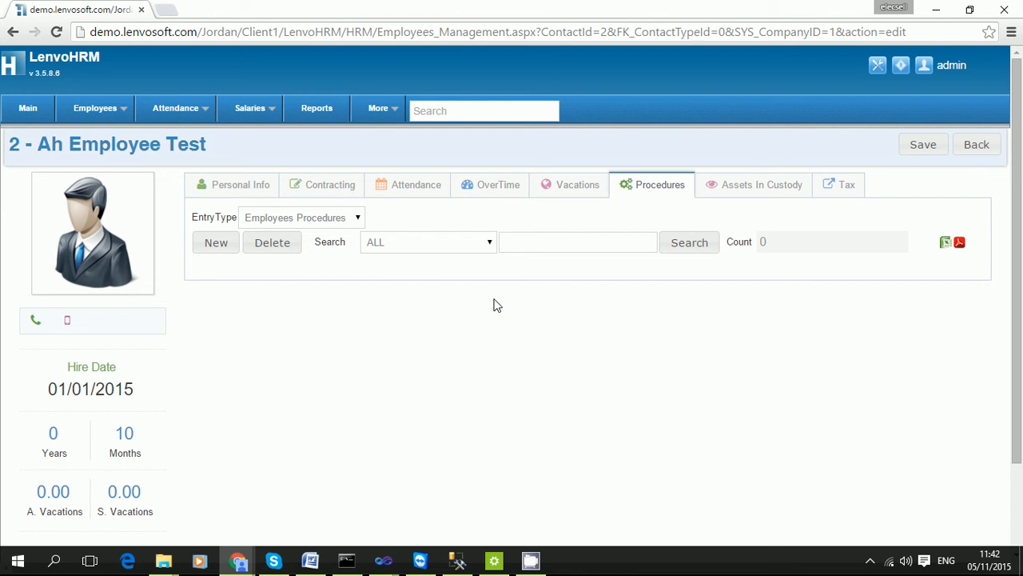
Start a new procedure entry and check the procedure types settings, keeping Transportation.
{"action": "left_click", "coordinate": [211, 249]}
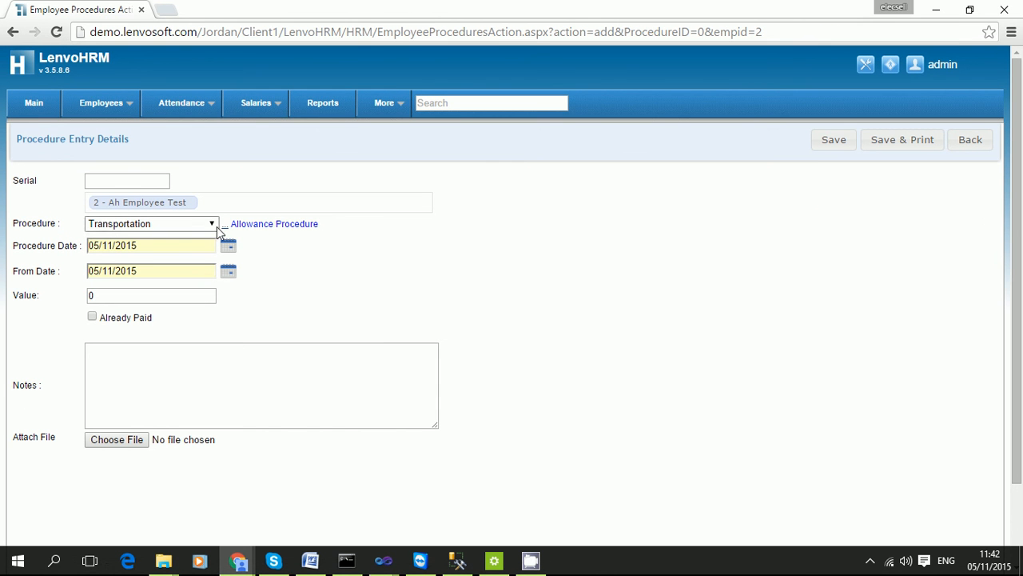
{"action": "left_click_drag", "start_coordinate": [324, 226], "coordinate": [229, 223]}
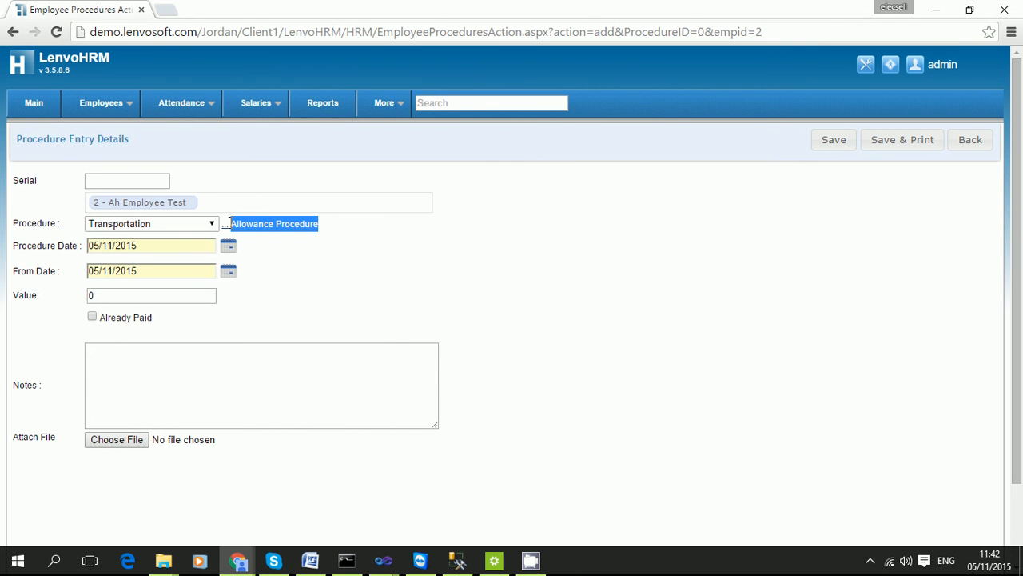
{"action": "left_click", "coordinate": [324, 276]}
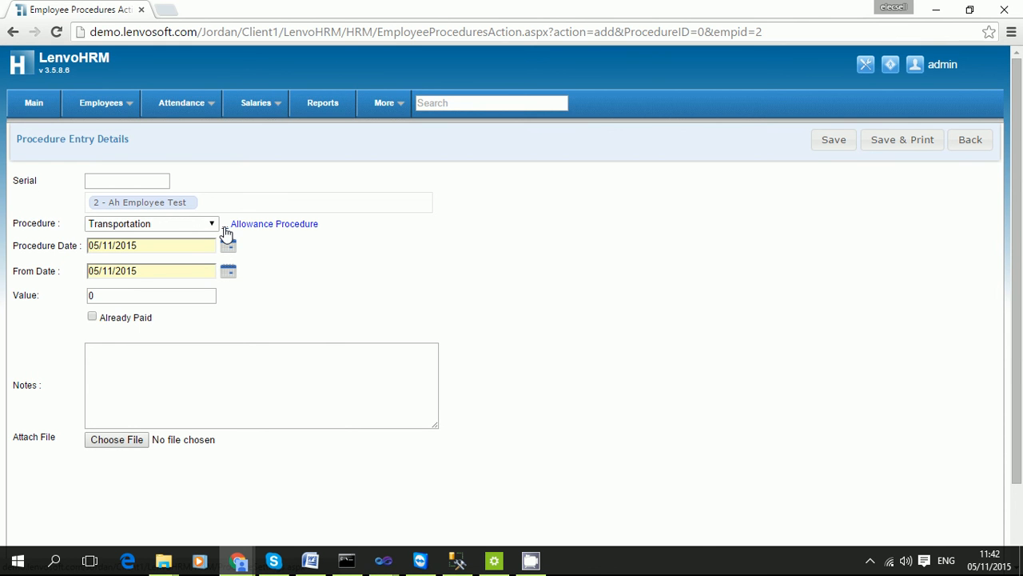
{"action": "left_click", "coordinate": [227, 228]}
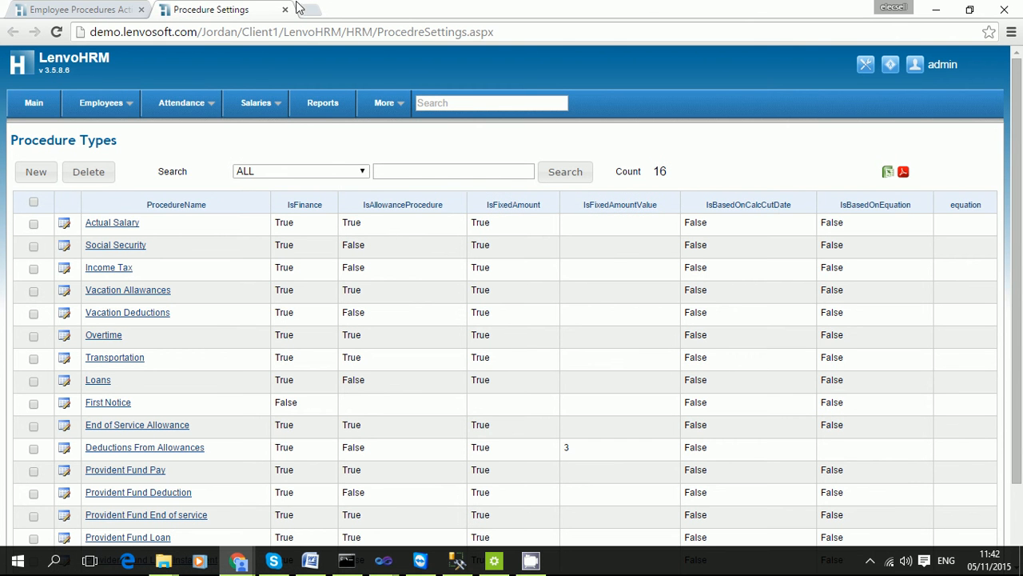
{"action": "scroll", "coordinate": [298, 331], "scroll_direction": "down", "scroll_amount": 1}
{"action": "scroll", "coordinate": [298, 334], "scroll_direction": "up", "scroll_amount": 1}
{"action": "left_click", "coordinate": [285, 10]}
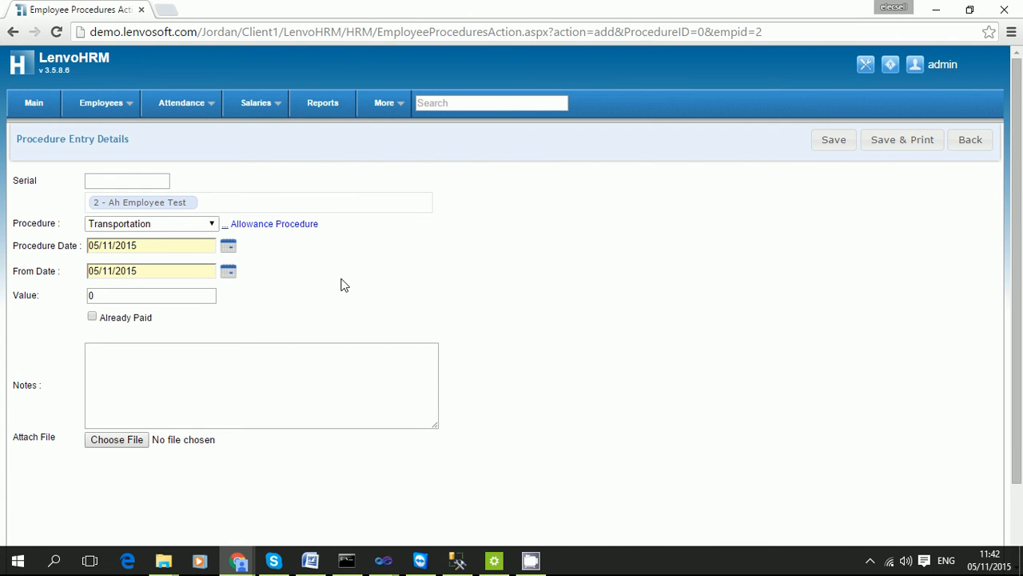
Set the Transportation procedure's Value to 200 and save it.
{"action": "left_click", "coordinate": [147, 294]}
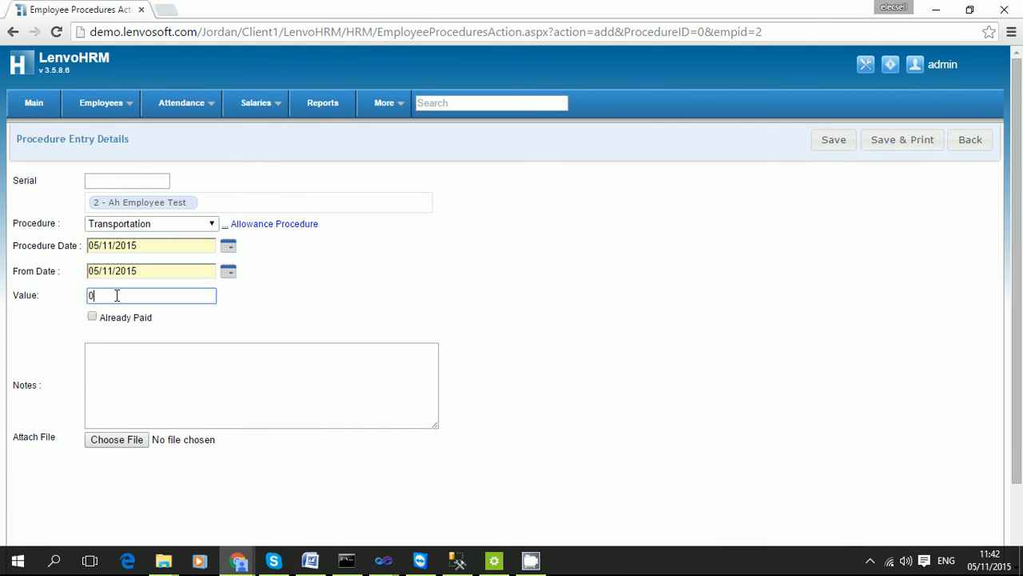
{"action": "double_click", "coordinate": [89, 296]}
{"action": "left_click", "coordinate": [183, 295]}
{"action": "left_click_drag", "start_coordinate": [130, 295], "coordinate": [35, 304]}
{"action": "type", "text": "200"}
{"action": "left_click", "coordinate": [419, 304]}
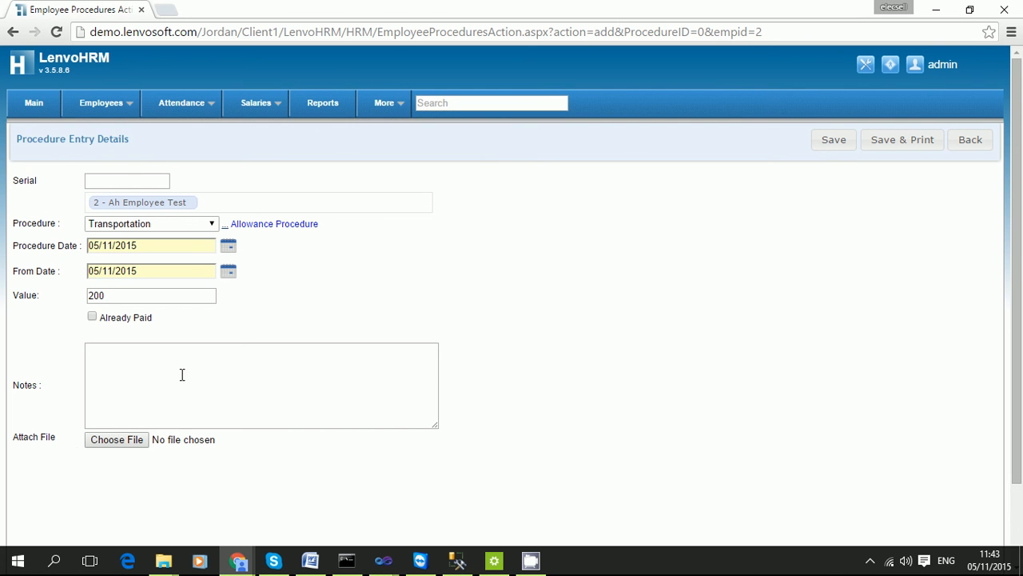
{"action": "left_click", "coordinate": [837, 140]}
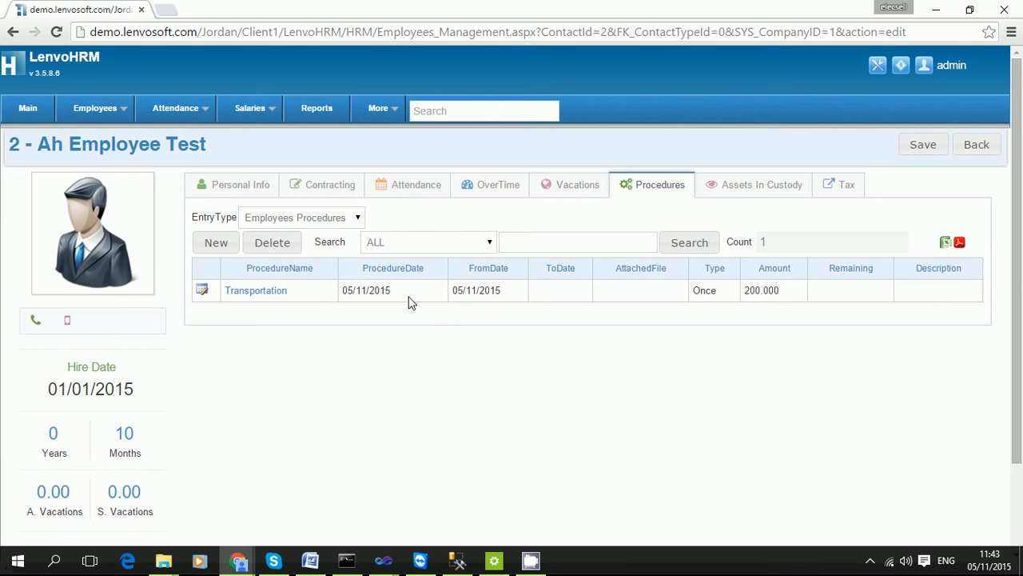
Start a new Loans procedure over 3 months with a total value of 300.
{"action": "left_click", "coordinate": [216, 245]}
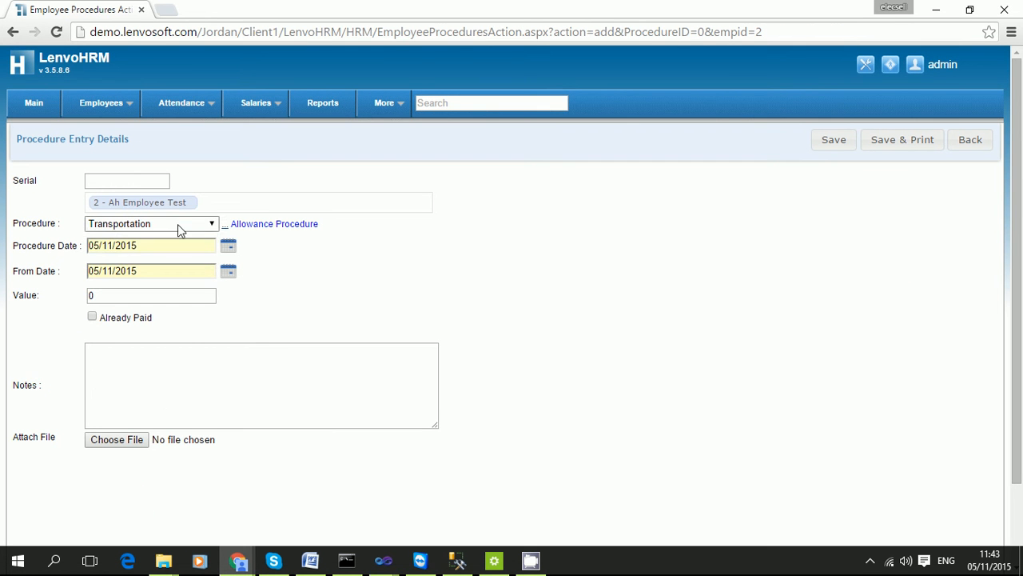
{"action": "left_click", "coordinate": [178, 224]}
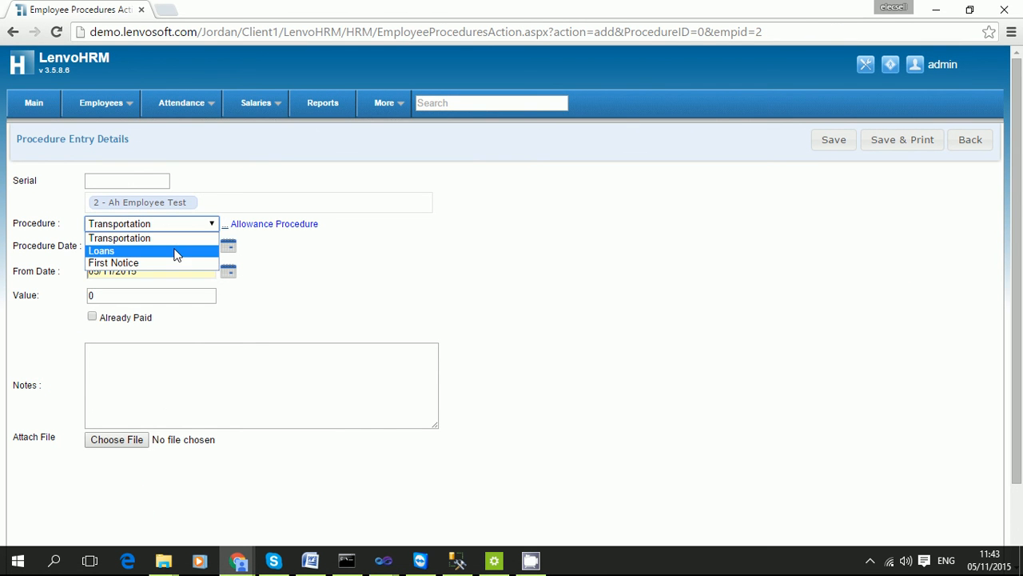
{"action": "left_click", "coordinate": [175, 255]}
{"action": "double_click", "coordinate": [149, 296]}
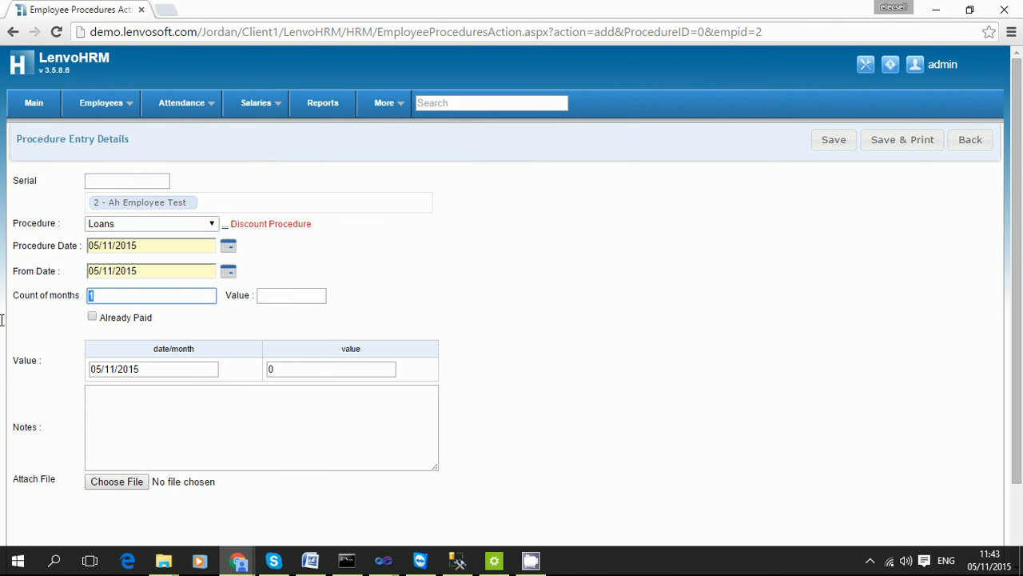
{"action": "type", "text": "3"}
{"action": "left_click", "coordinate": [299, 295]}
{"action": "left_click", "coordinate": [612, 150]}
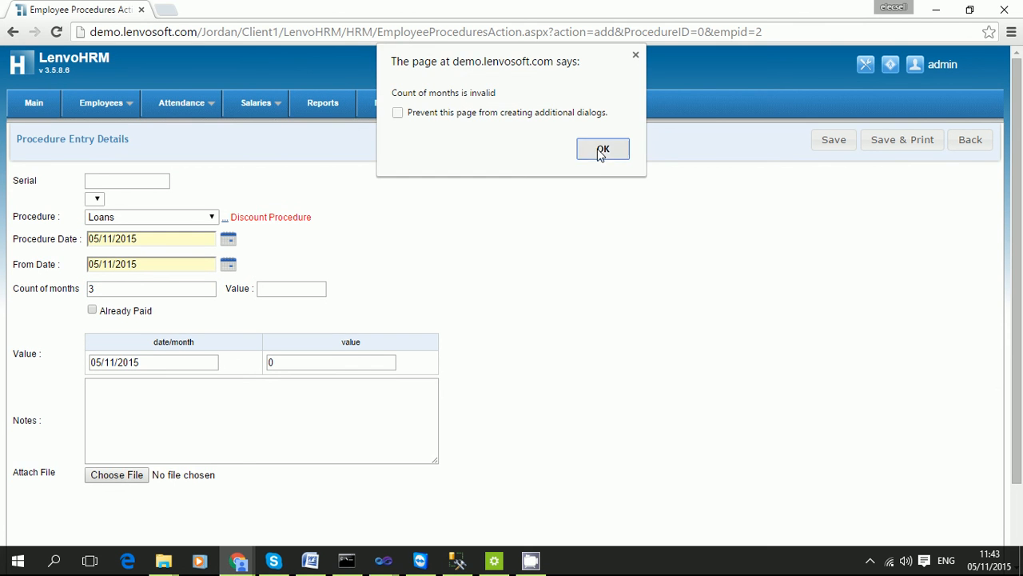
{"action": "left_click", "coordinate": [181, 295]}
{"action": "left_click", "coordinate": [277, 293]}
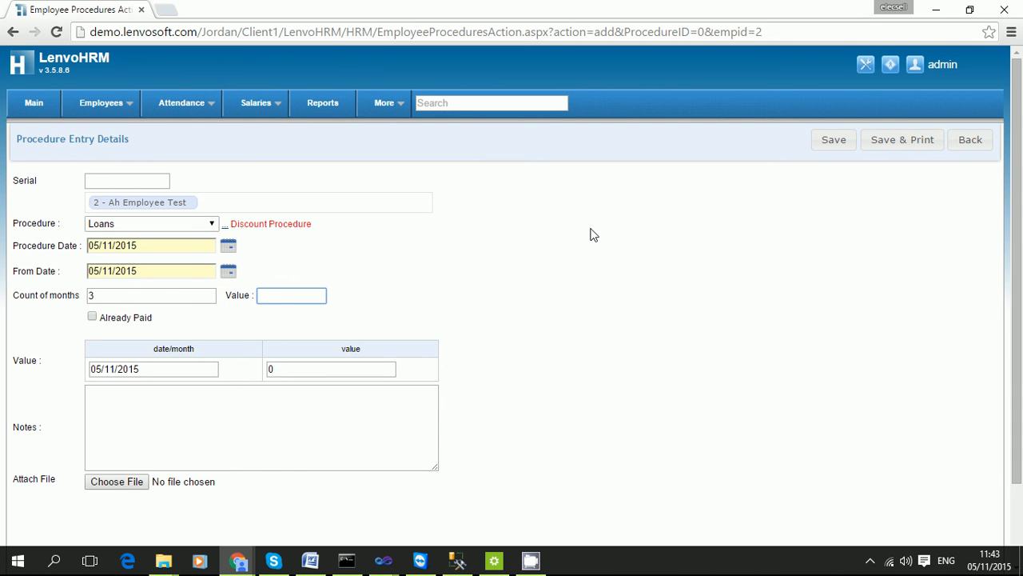
{"action": "type", "text": "300"}
{"action": "key", "text": "Tab"}
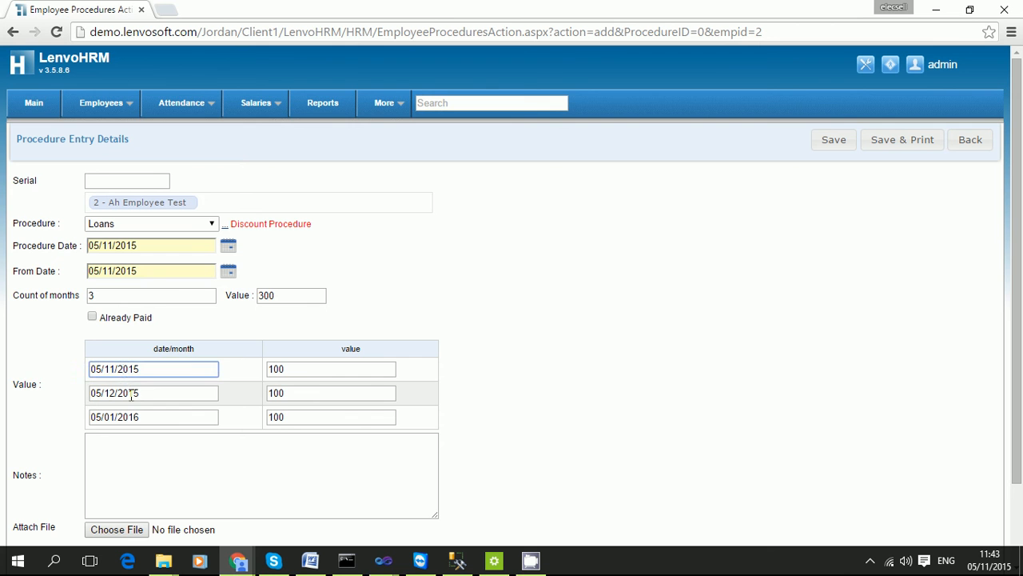
Change the monthly loan amounts to 100, 50 and 150, save, and show Assets In Custody.
{"action": "left_click_drag", "start_coordinate": [306, 372], "coordinate": [247, 370]}
{"action": "left_click", "coordinate": [305, 390]}
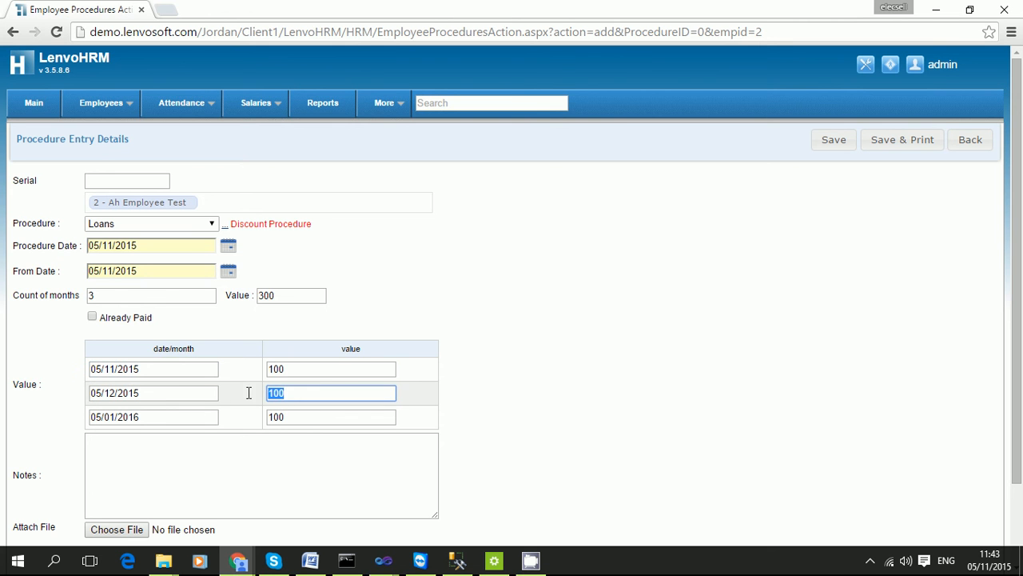
{"action": "left_click", "coordinate": [313, 415]}
{"action": "left_click", "coordinate": [307, 395]}
{"action": "type", "text": "50"}
{"action": "left_click", "coordinate": [293, 417]}
{"action": "double_click", "coordinate": [274, 416]}
{"action": "type", "text": "150"}
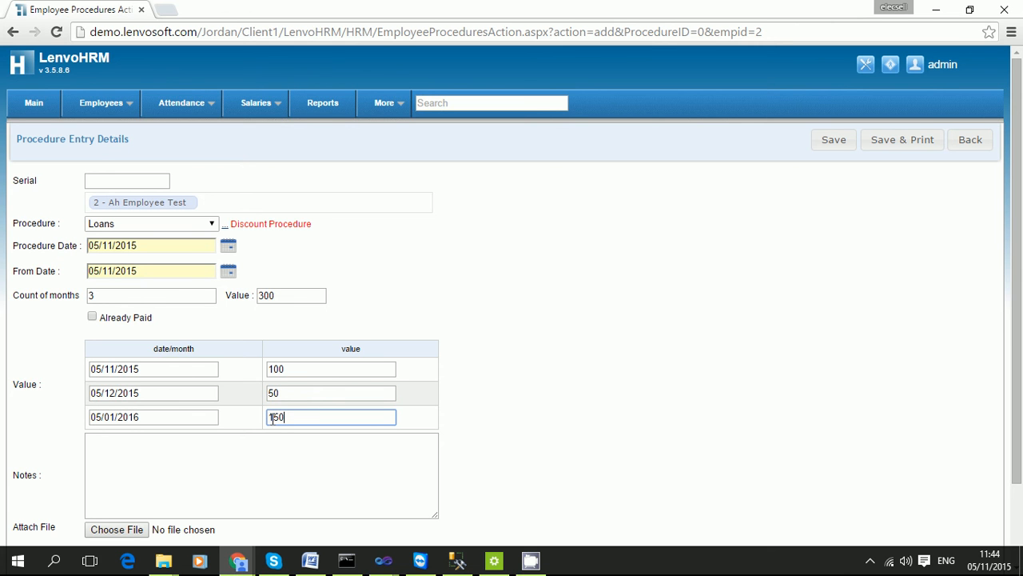
{"action": "left_click", "coordinate": [255, 456]}
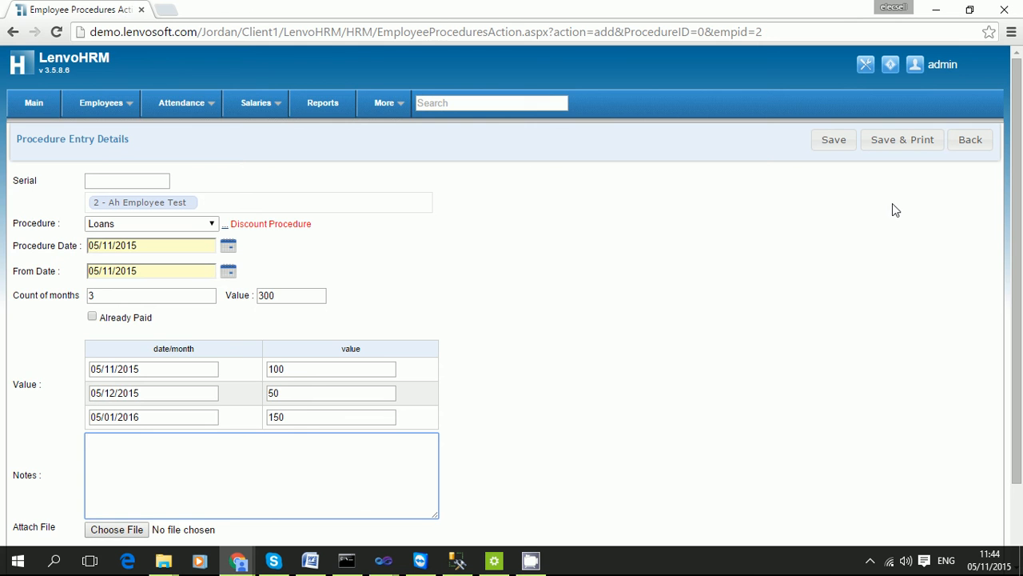
{"action": "left_click", "coordinate": [828, 140]}
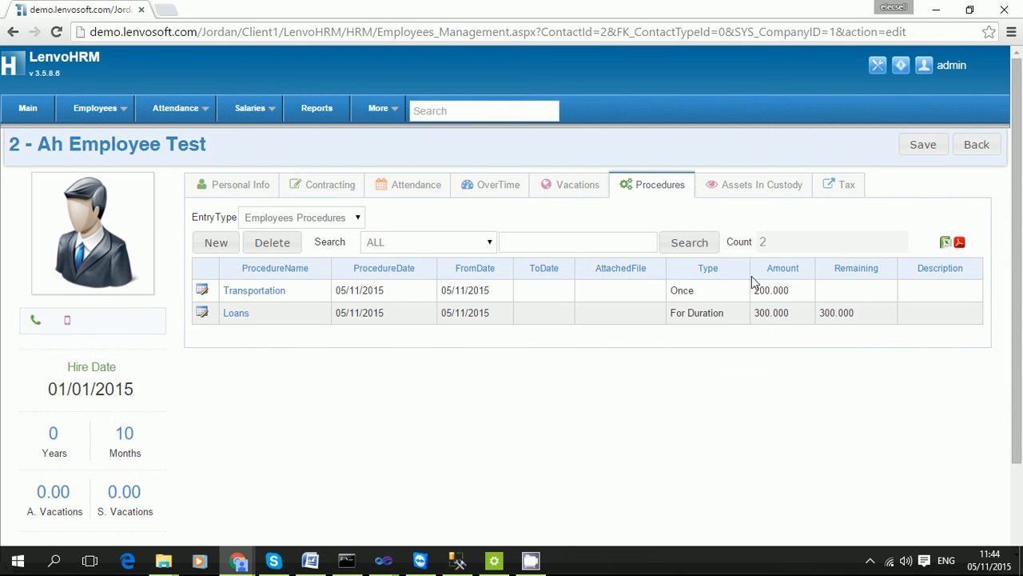
{"action": "left_click", "coordinate": [760, 186]}
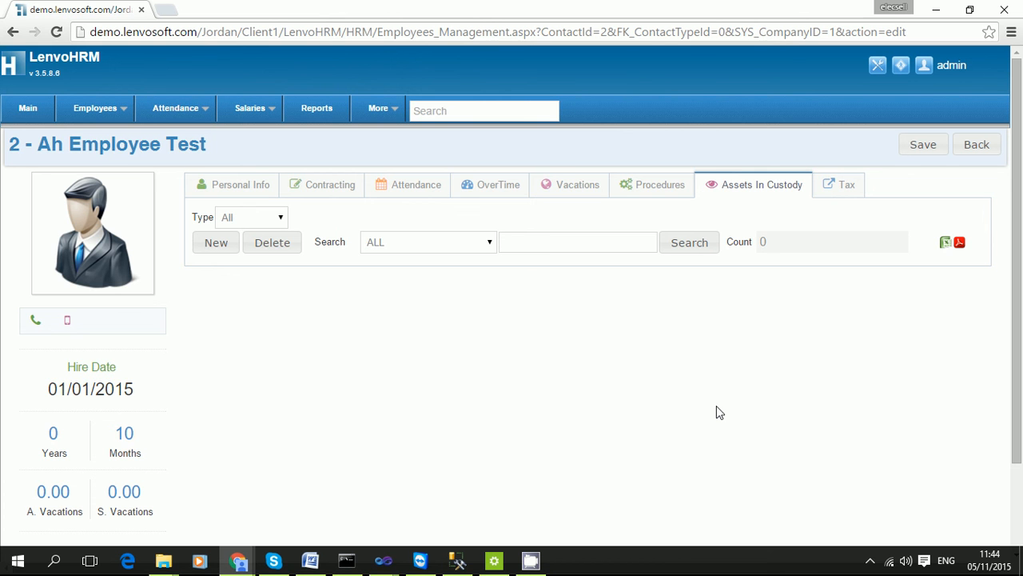
Start an asset entry, step through its end date and notes, then leave it unsaved.
{"action": "left_click", "coordinate": [224, 242]}
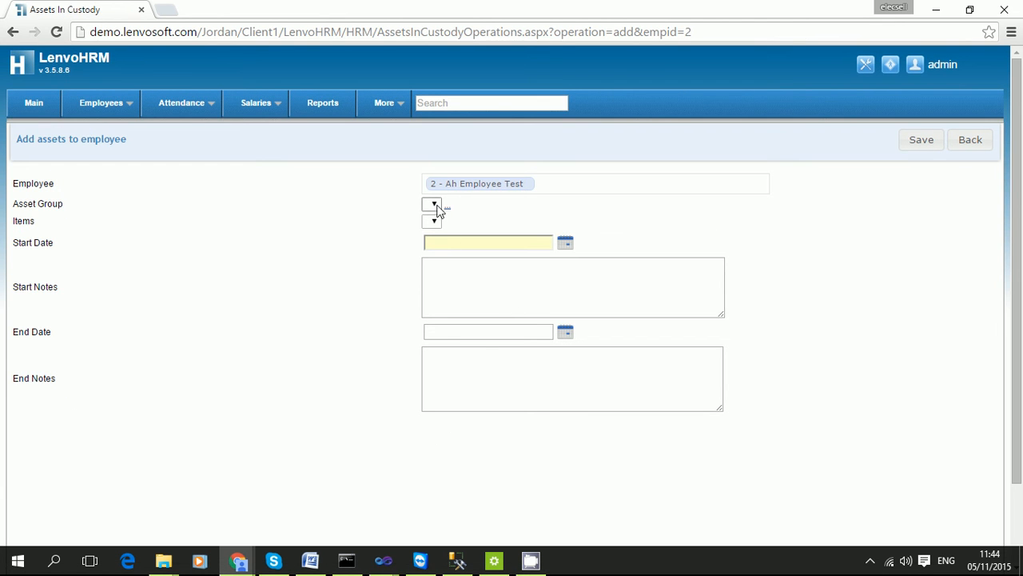
{"action": "left_click_drag", "start_coordinate": [46, 204], "coordinate": [273, 225]}
{"action": "left_click", "coordinate": [273, 227]}
{"action": "left_click", "coordinate": [507, 330]}
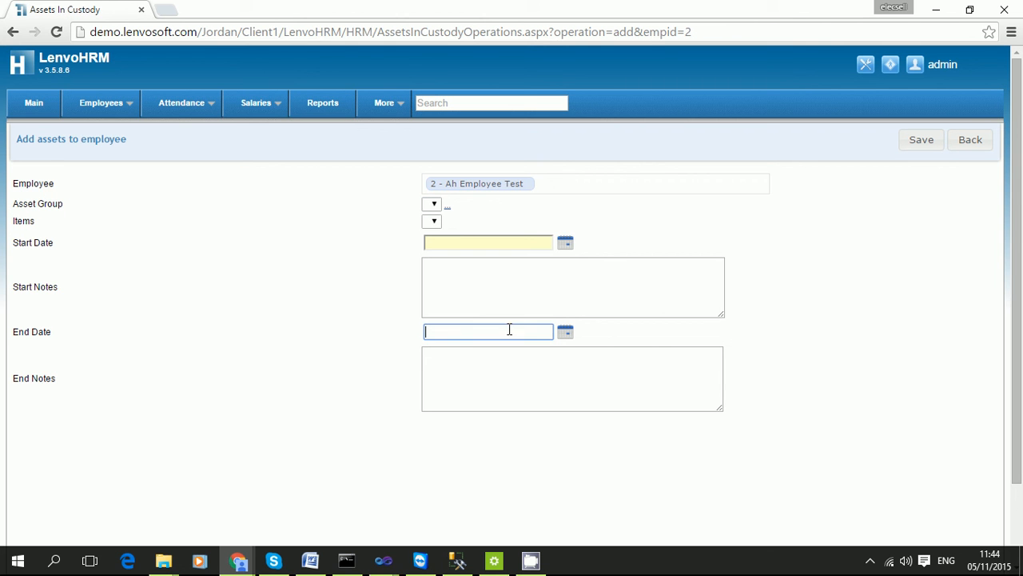
{"action": "left_click", "coordinate": [509, 393]}
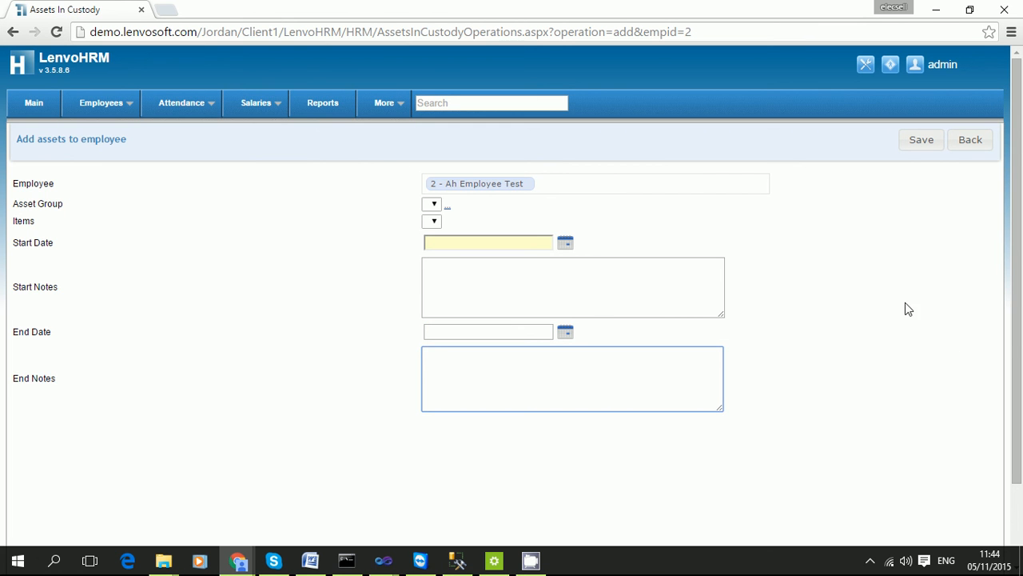
{"action": "left_click", "coordinate": [931, 296]}
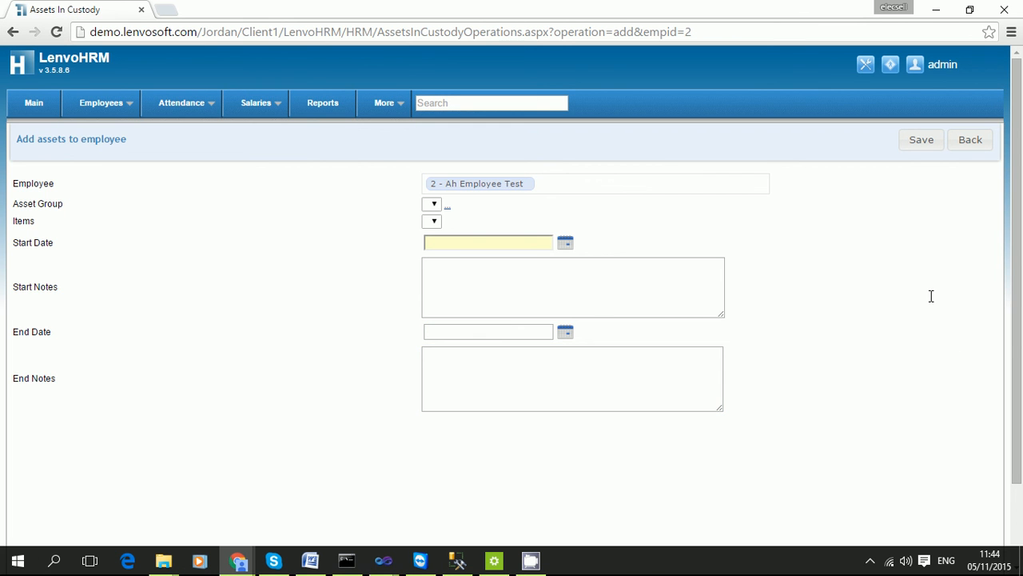
{"action": "left_click", "coordinate": [970, 149]}
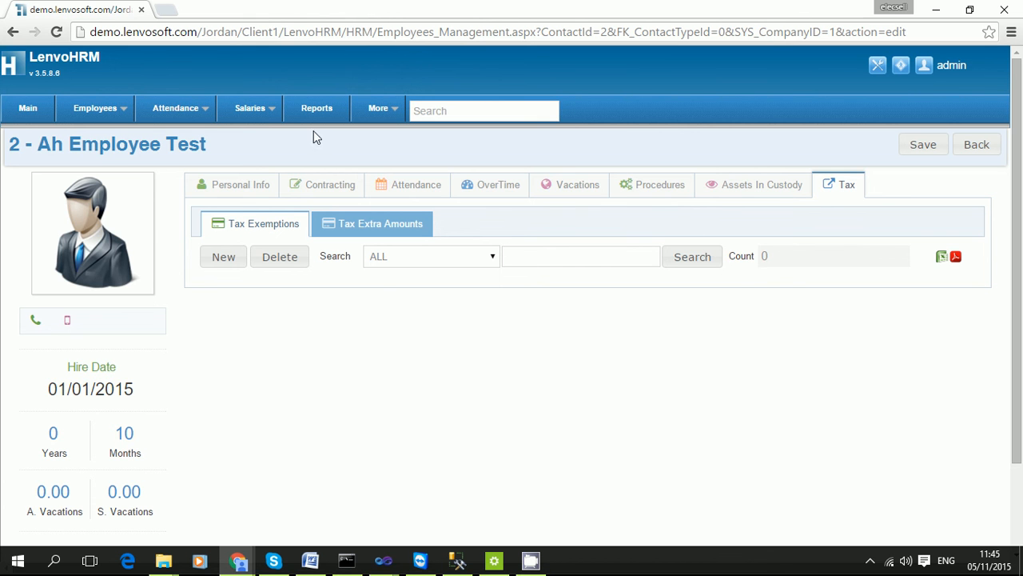
{"action": "mouse_move", "coordinate": [89, 118]}
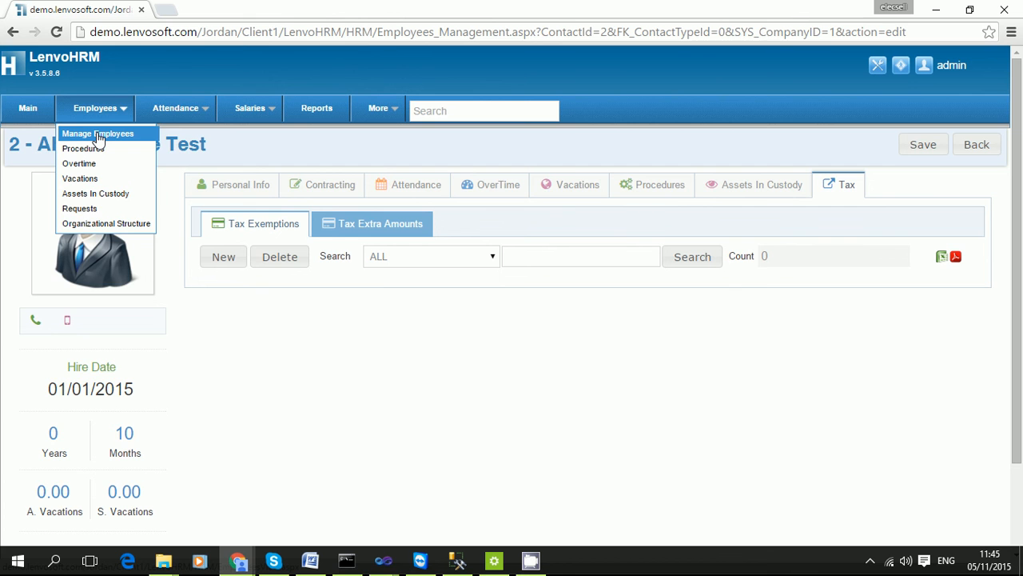
Open Manage Employees, then view the Organizational Structure chart.
{"action": "left_click", "coordinate": [98, 134]}
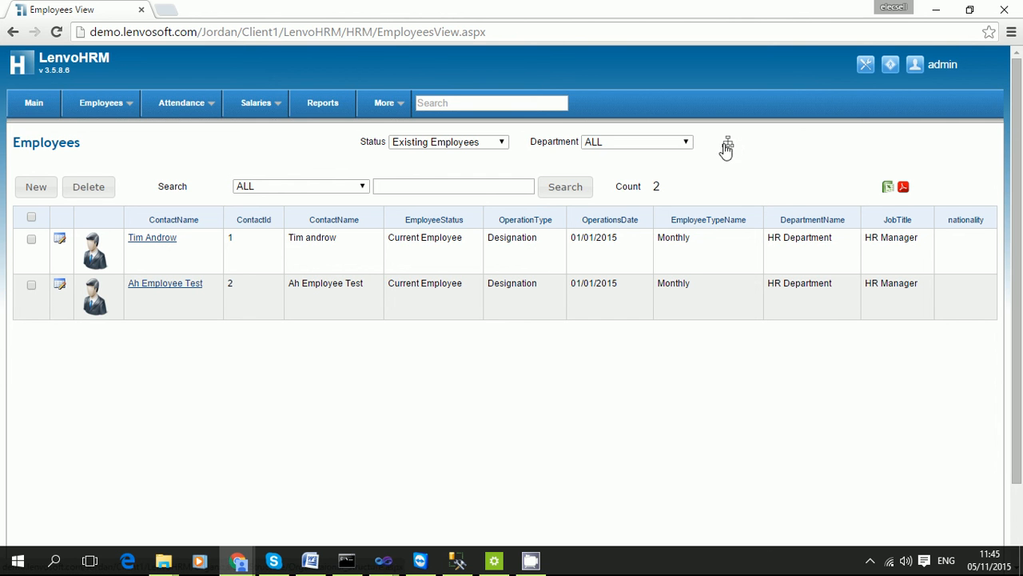
{"action": "mouse_move", "coordinate": [97, 107]}
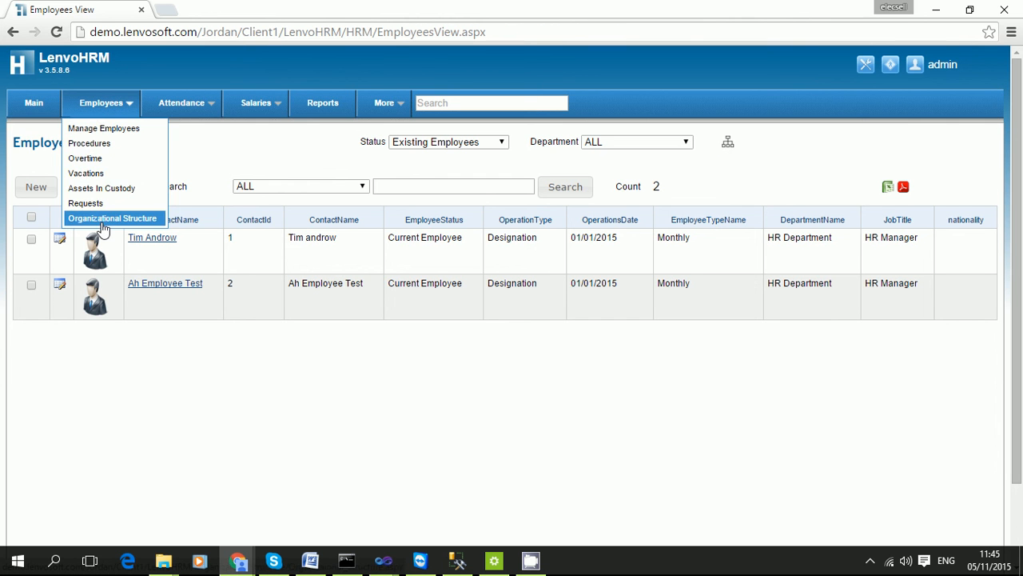
{"action": "left_click", "coordinate": [103, 228]}
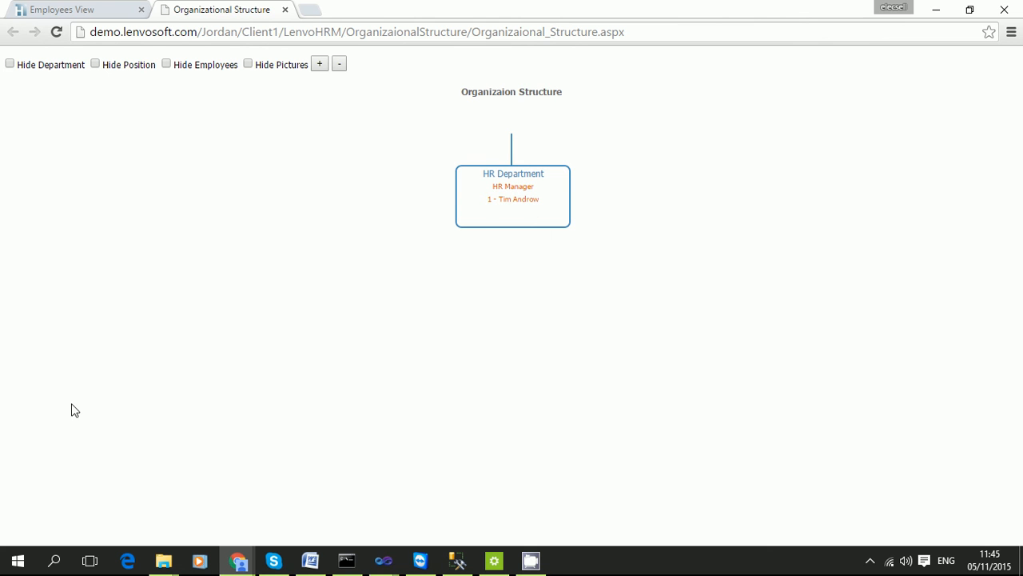
{"action": "right_click", "coordinate": [541, 563]}
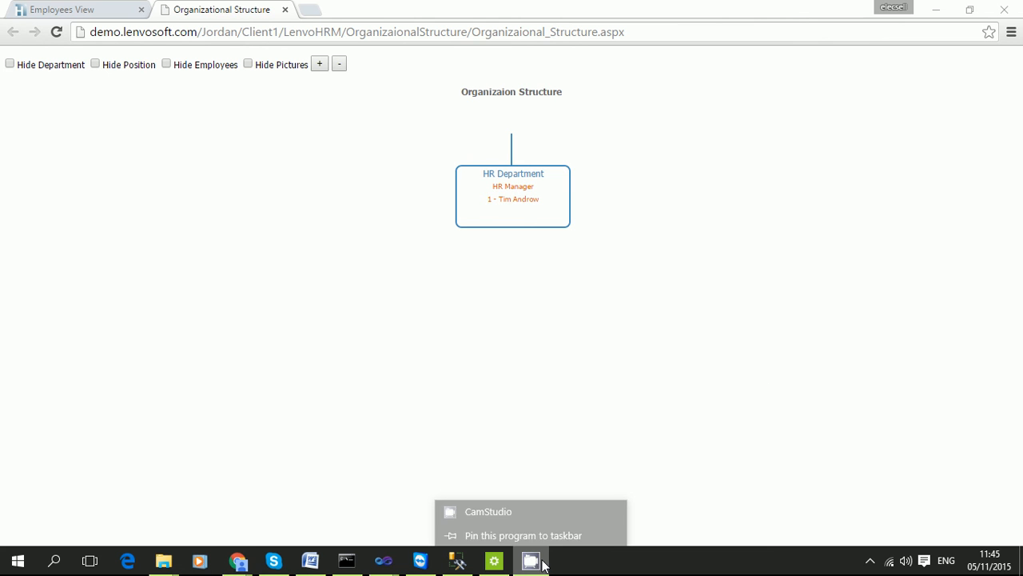
{"action": "left_click", "coordinate": [507, 484]}
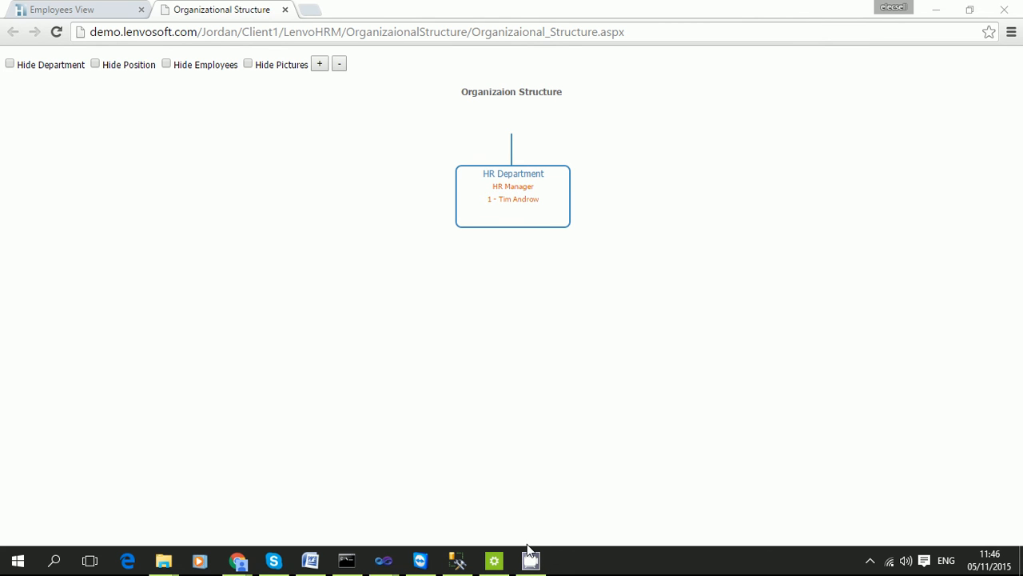
{"action": "mouse_move", "coordinate": [531, 561]}
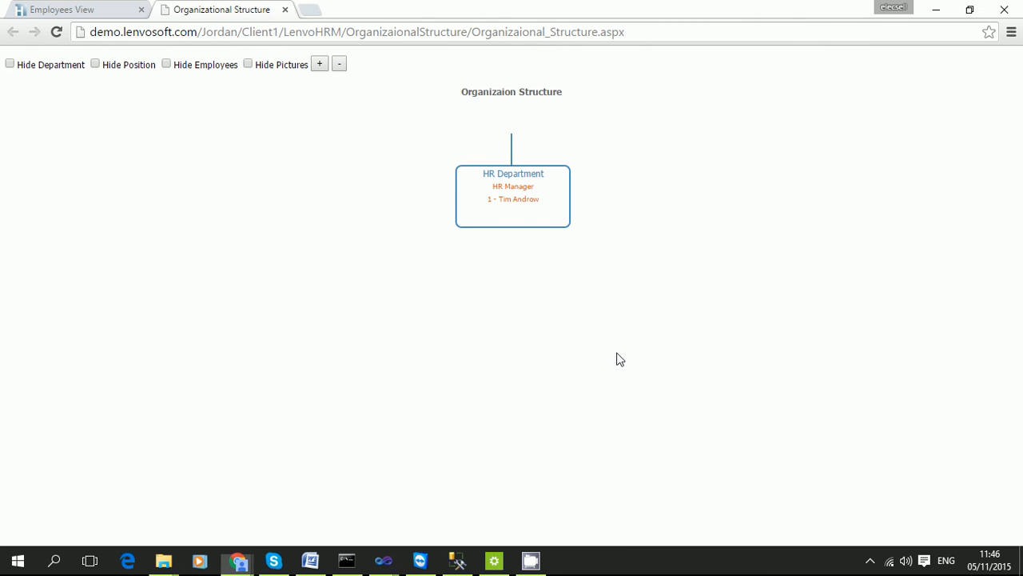
Return to the employees list, close the chart tab, and go to the Main dashboard.
{"action": "left_click", "coordinate": [108, 11]}
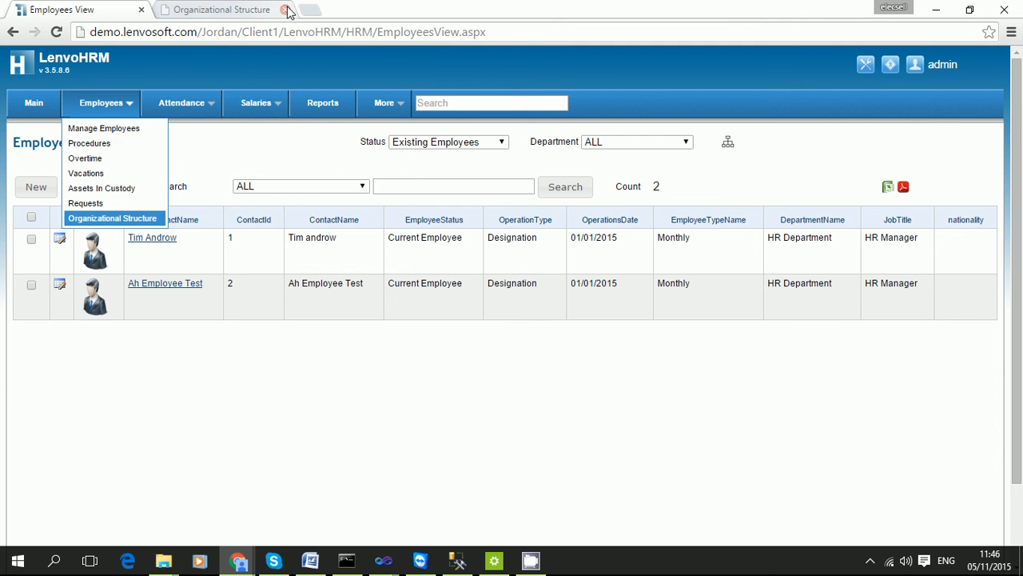
{"action": "left_click", "coordinate": [285, 9]}
{"action": "left_click", "coordinate": [29, 103]}
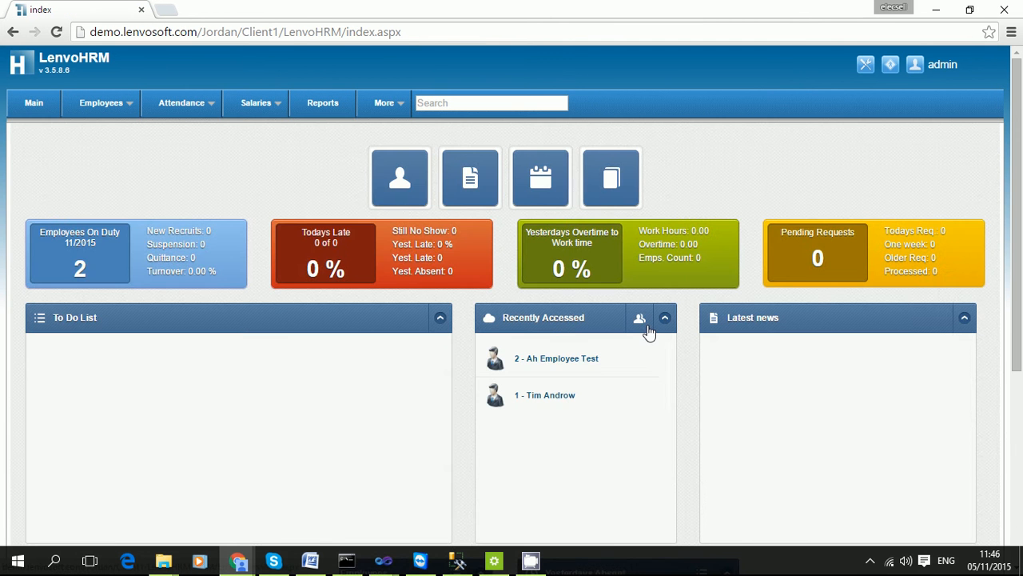
Open the Calculate Salaries page from Salaries > Salary Calculation.
{"action": "left_click_drag", "start_coordinate": [66, 255], "coordinate": [90, 274]}
{"action": "left_click", "coordinate": [98, 272]}
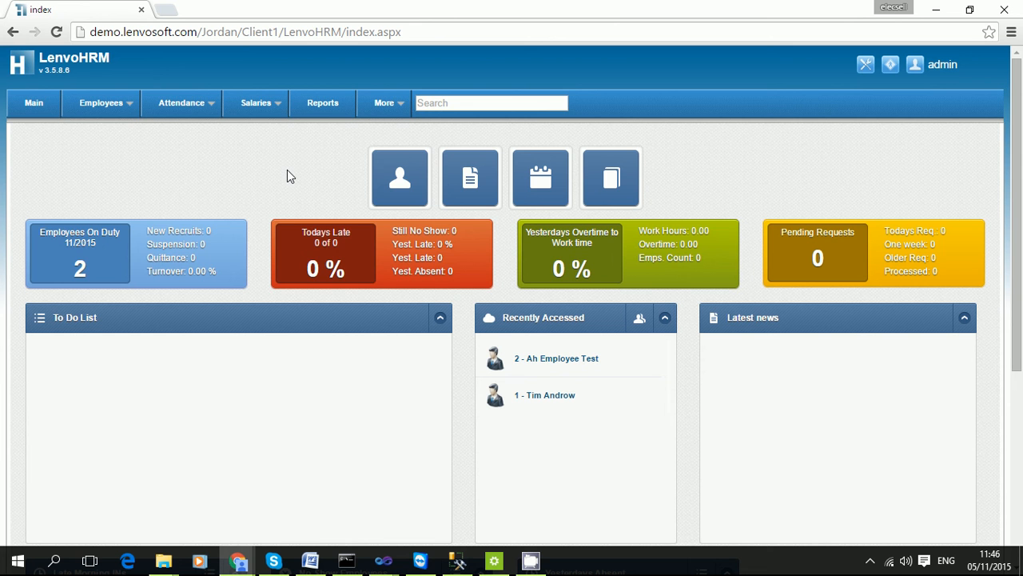
{"action": "left_click", "coordinate": [258, 105]}
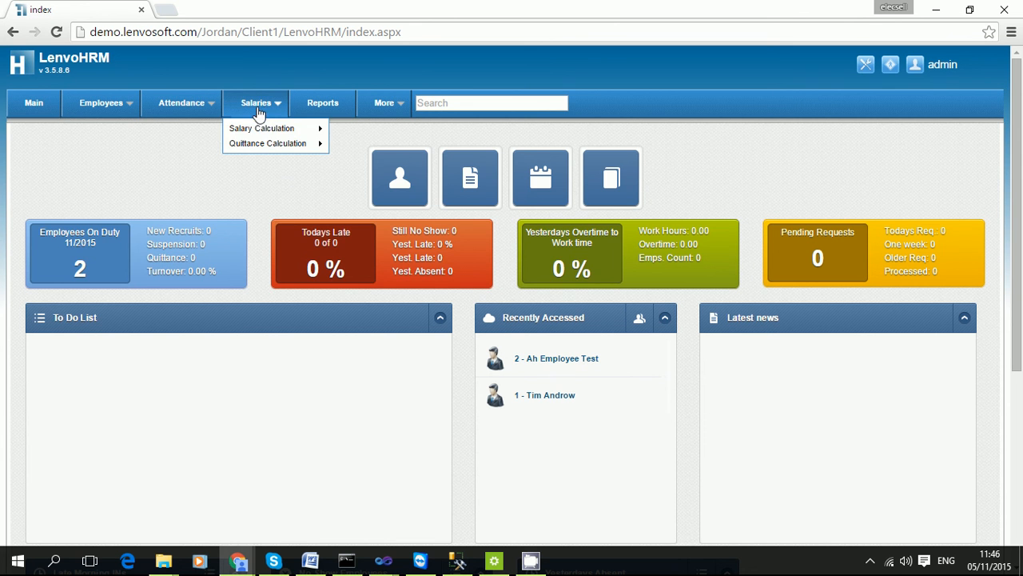
{"action": "mouse_move", "coordinate": [268, 132]}
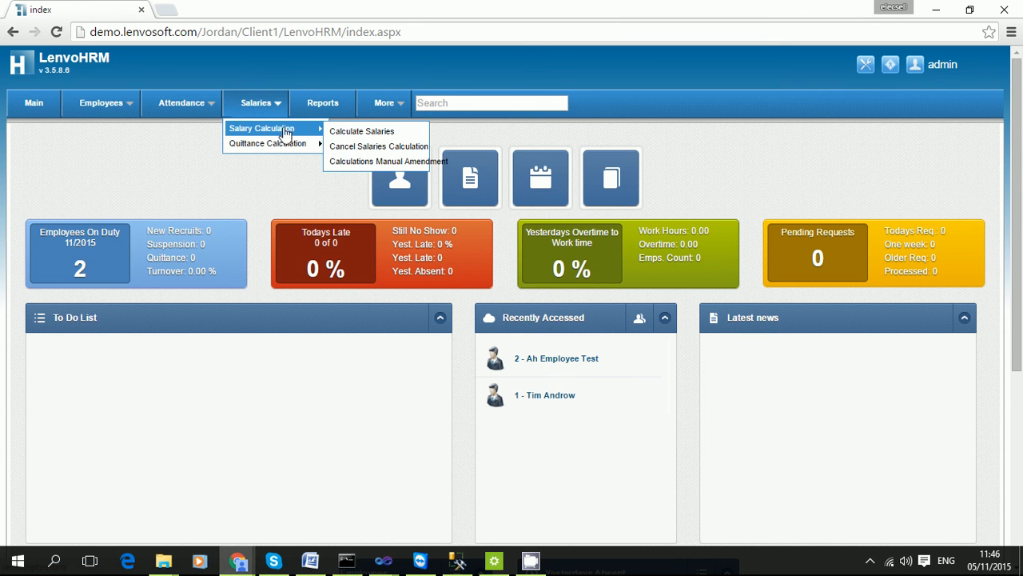
{"action": "left_click", "coordinate": [372, 133]}
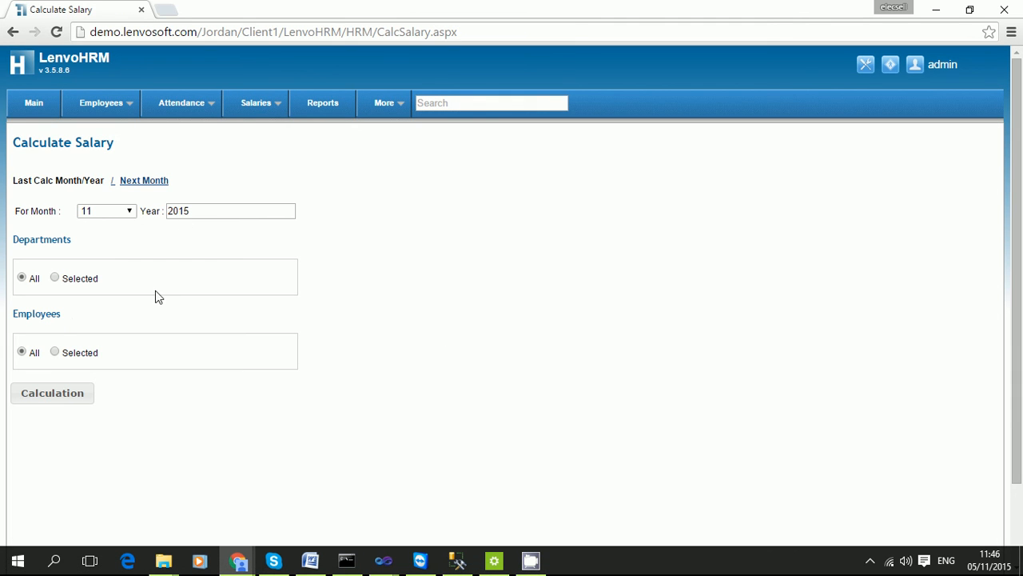
{"action": "left_click", "coordinate": [536, 564]}
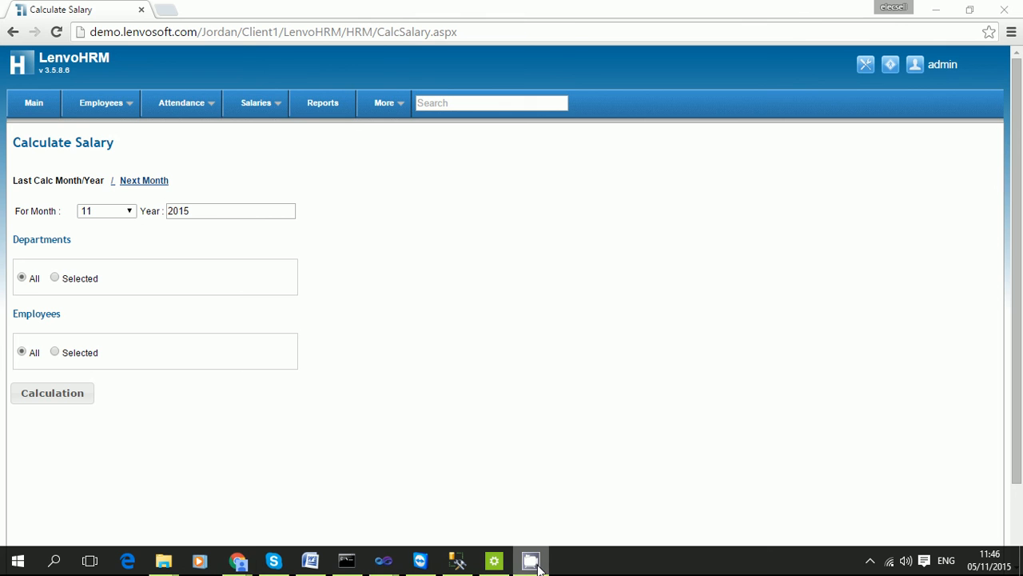
{"action": "left_click", "coordinate": [393, 271]}
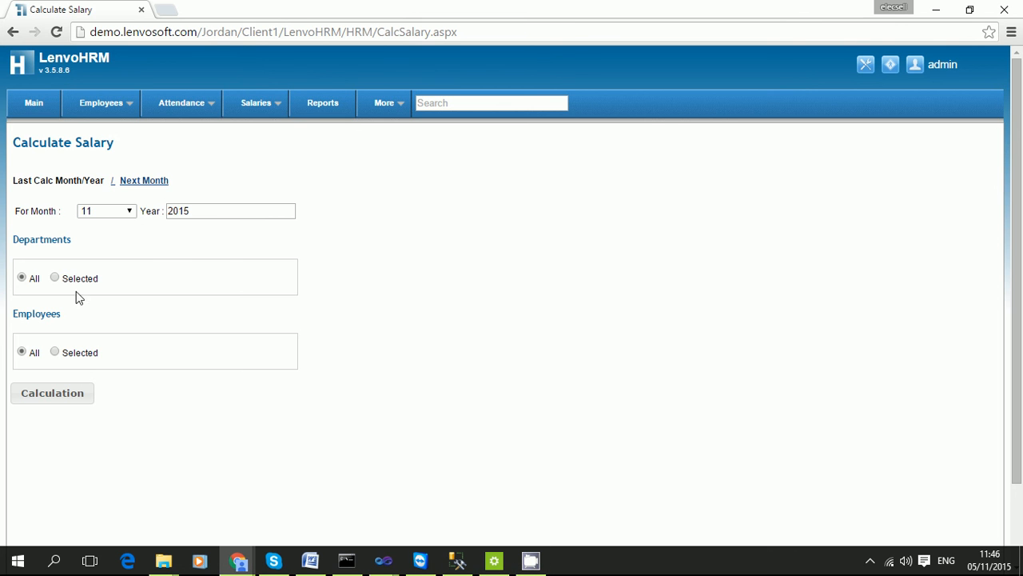
Limit the 11/2015 calculation to Ah Employee Test, run it, and open Reports.
{"action": "left_click", "coordinate": [55, 352]}
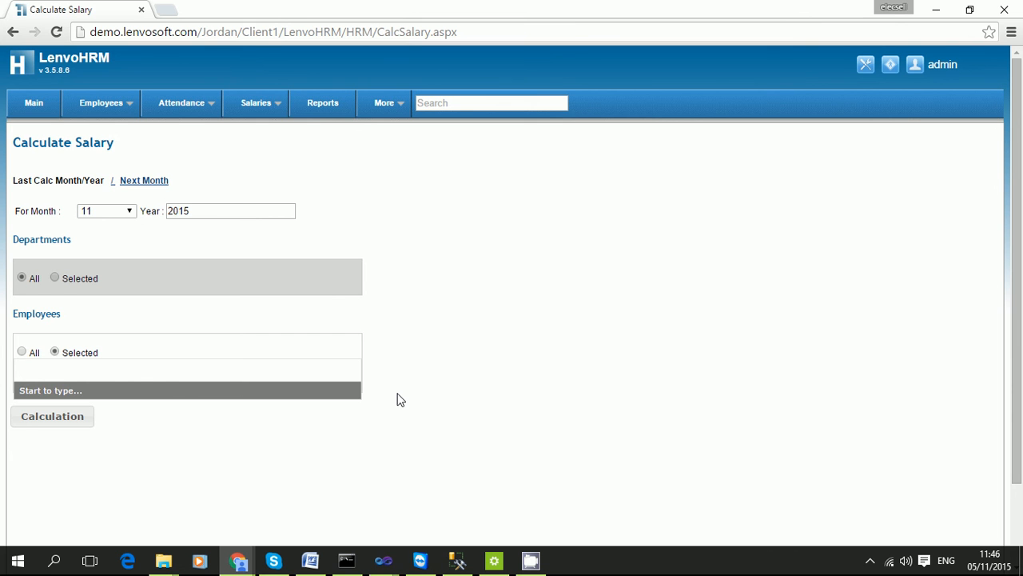
{"action": "type", "text": "ah"}
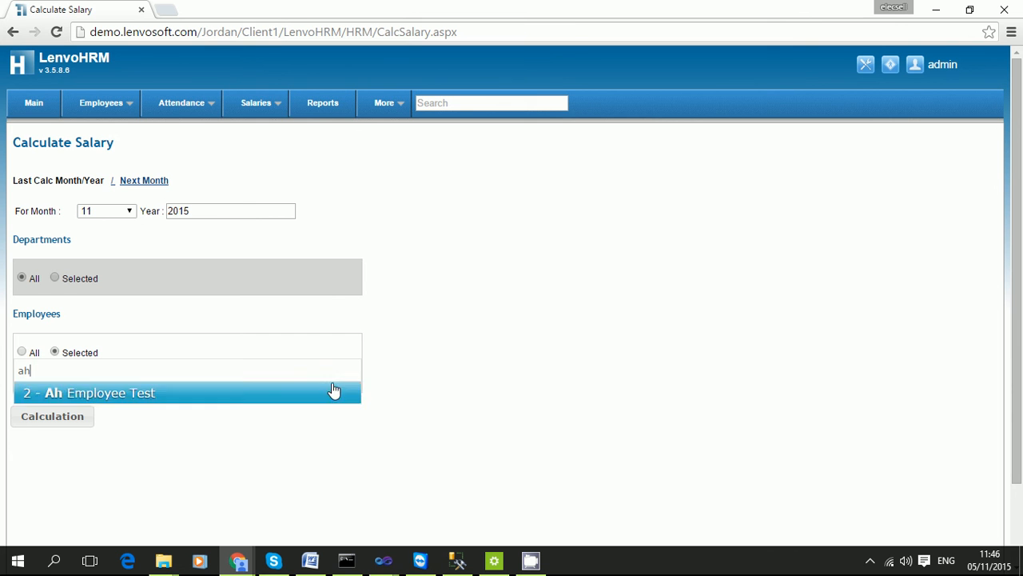
{"action": "left_click", "coordinate": [192, 391]}
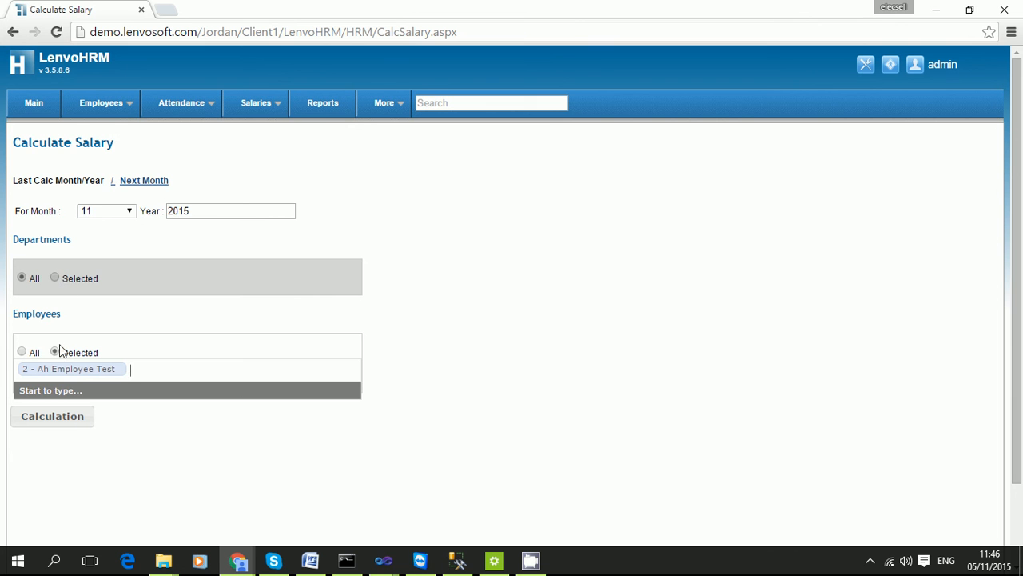
{"action": "left_click", "coordinate": [72, 425]}
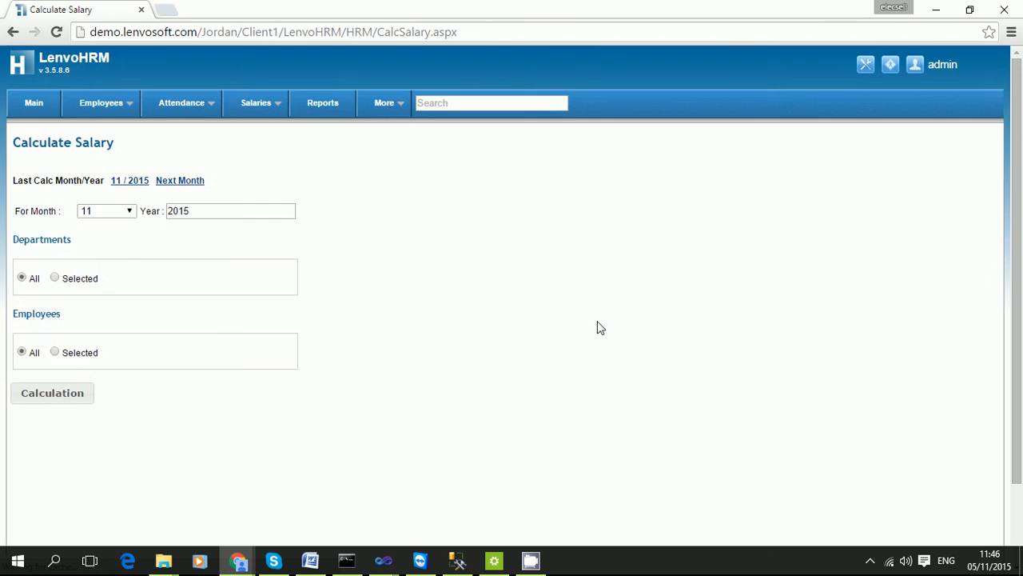
{"action": "left_click", "coordinate": [323, 105]}
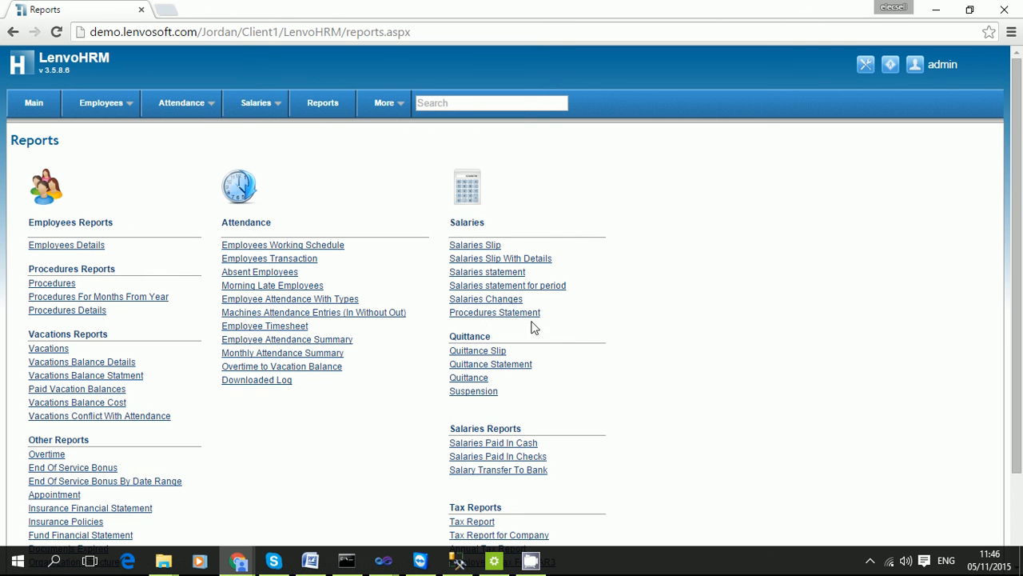
Look over the report sections and open Salaries Slip under the Salaries column.
{"action": "left_click_drag", "start_coordinate": [450, 166], "coordinate": [492, 337]}
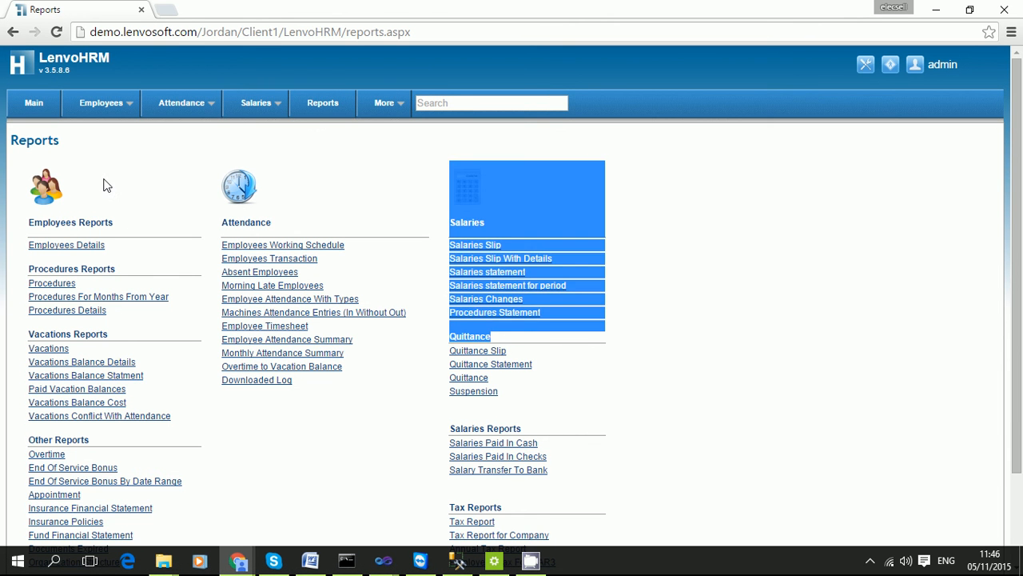
{"action": "left_click_drag", "start_coordinate": [181, 157], "coordinate": [237, 315]}
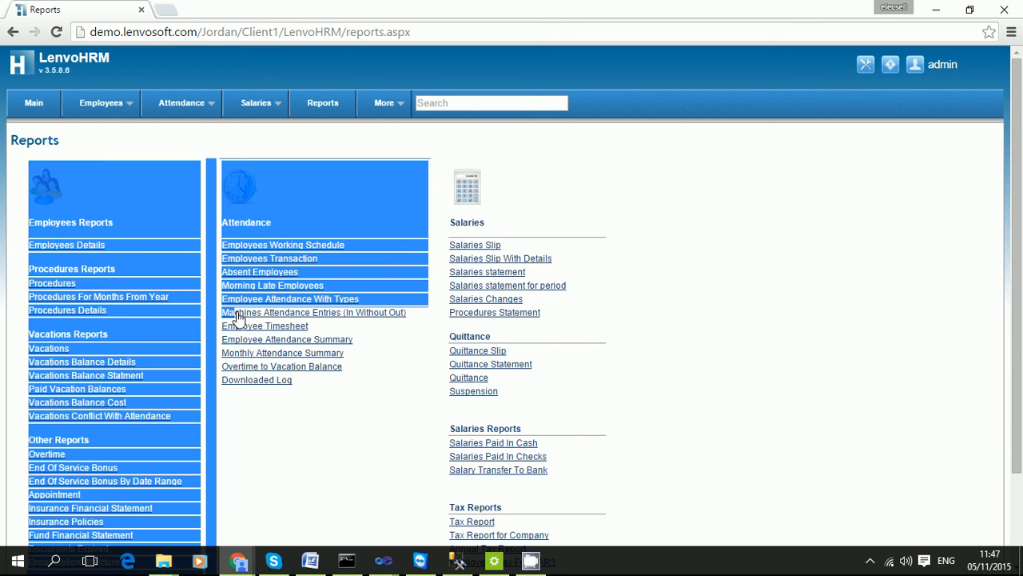
{"action": "left_click", "coordinate": [20, 177]}
{"action": "left_click_drag", "start_coordinate": [20, 178], "coordinate": [236, 452]}
{"action": "left_click", "coordinate": [236, 452]}
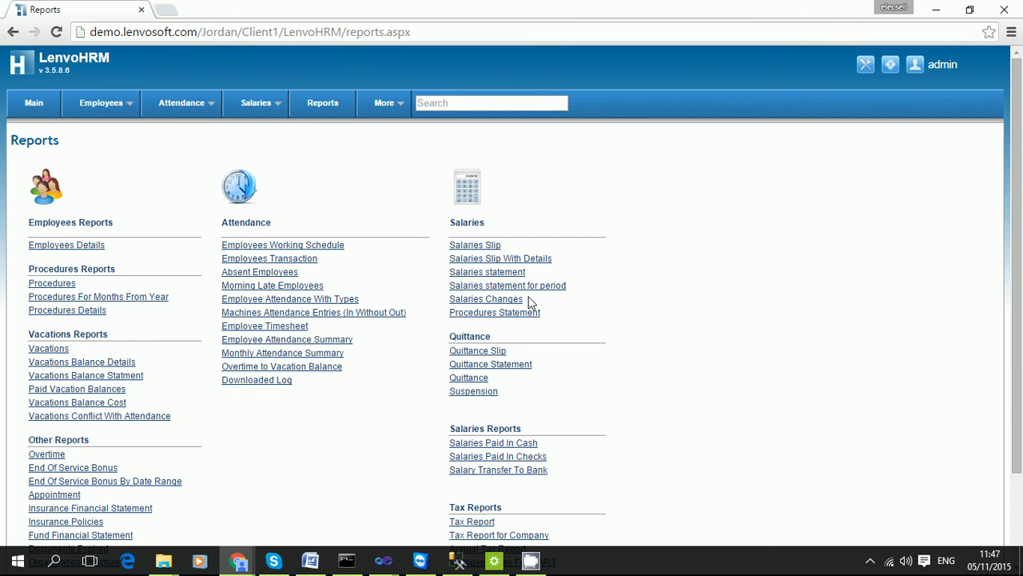
{"action": "left_click", "coordinate": [496, 248]}
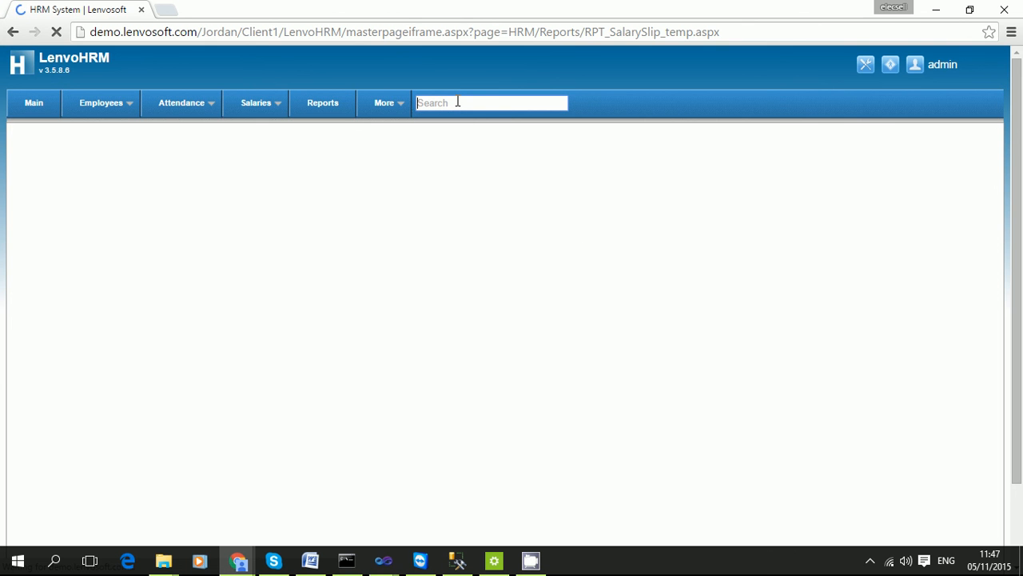
Open the dashboard in a new tab and run a system search for 'ah'.
{"action": "right_click", "coordinate": [19, 110]}
{"action": "left_click", "coordinate": [78, 119]}
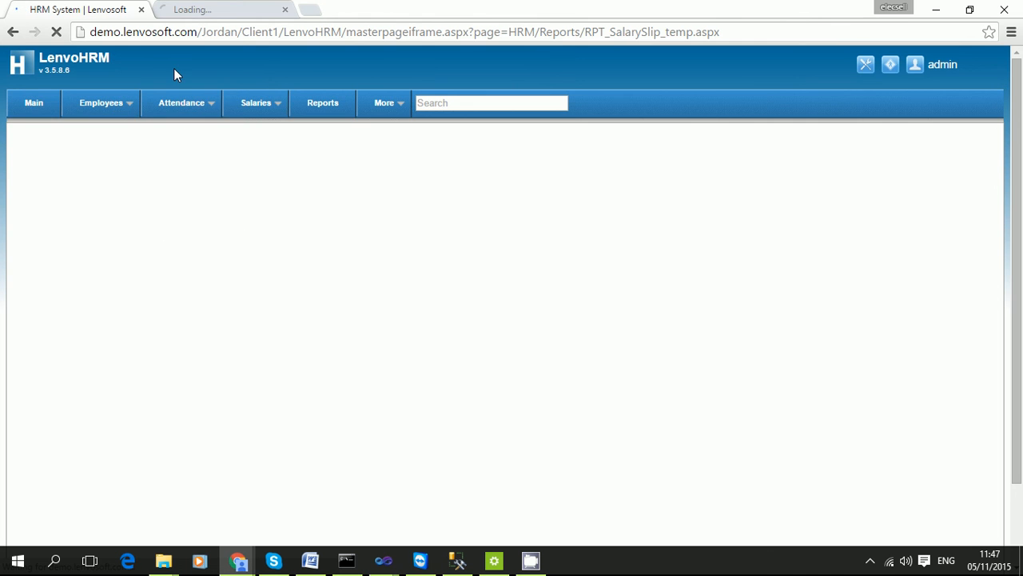
{"action": "key", "text": "ctrl+Tab"}
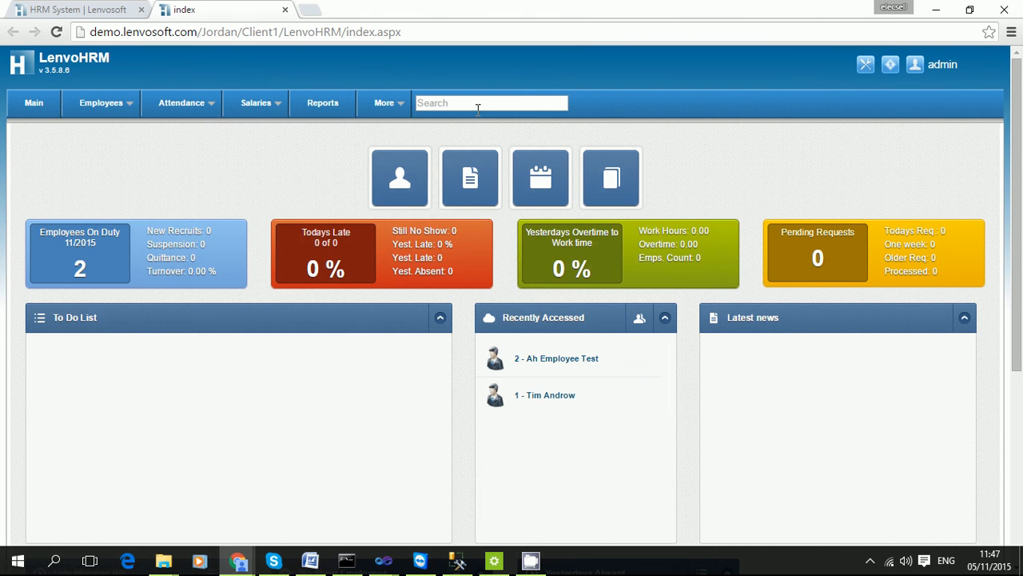
{"action": "left_click", "coordinate": [477, 106]}
{"action": "type", "text": "ah"}
{"action": "key", "text": "Return"}
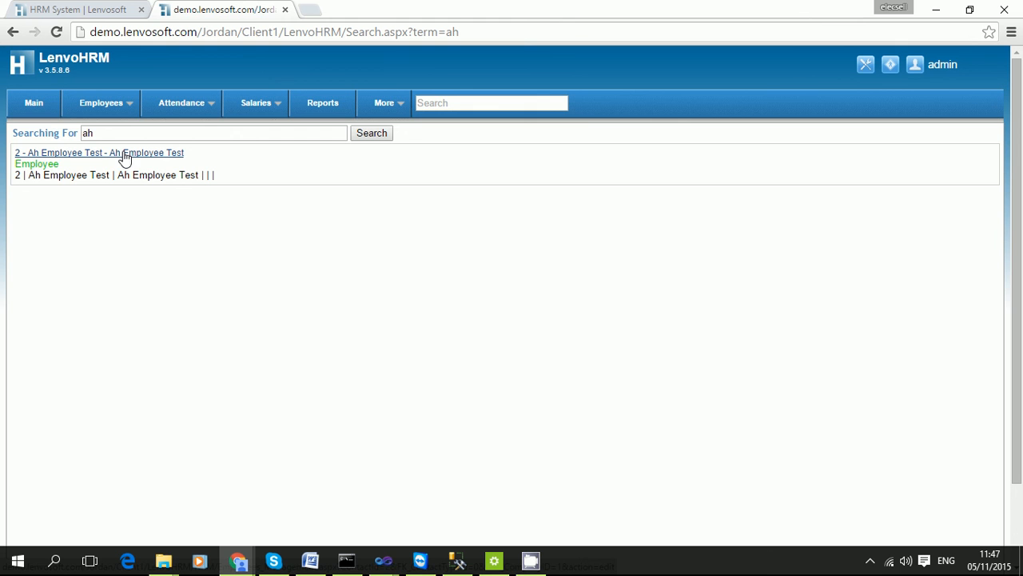
Look over the system Settings page, then close that tab to return to Salaries Slip.
{"action": "left_click", "coordinate": [511, 103]}
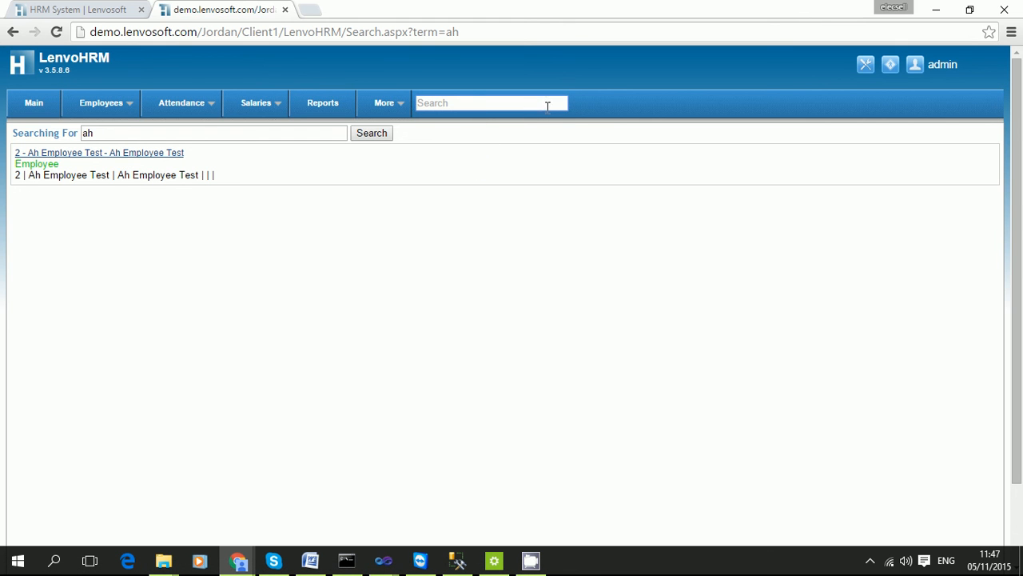
{"action": "left_click", "coordinate": [867, 66]}
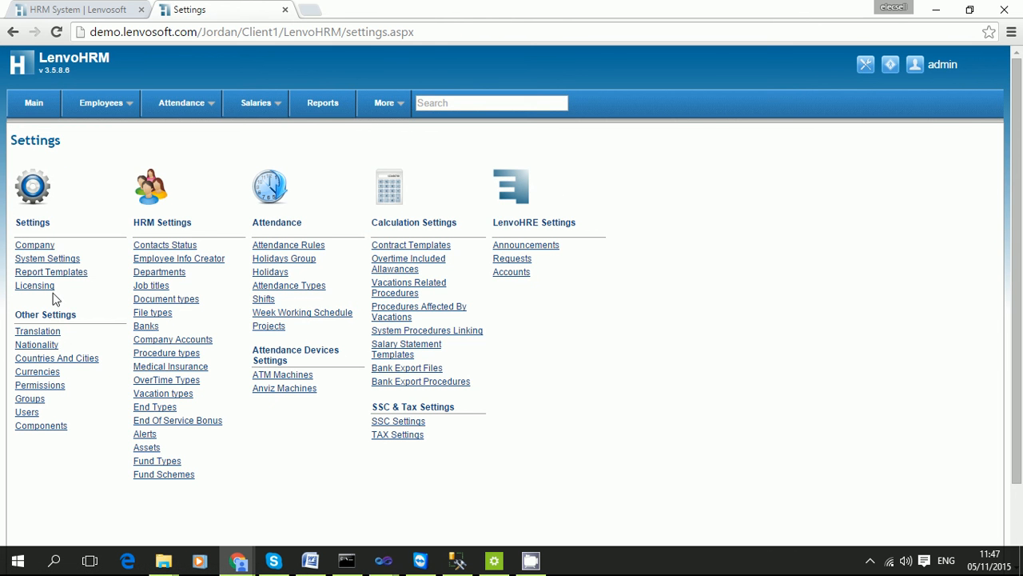
{"action": "left_click_drag", "start_coordinate": [67, 261], "coordinate": [641, 271]}
{"action": "left_click_drag", "start_coordinate": [707, 241], "coordinate": [30, 448]}
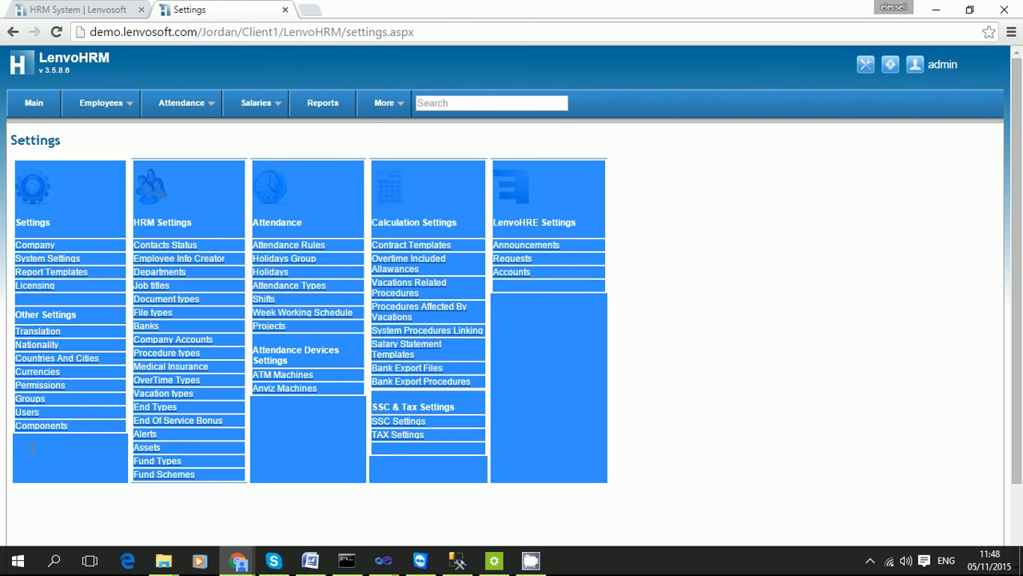
{"action": "left_click", "coordinate": [769, 308]}
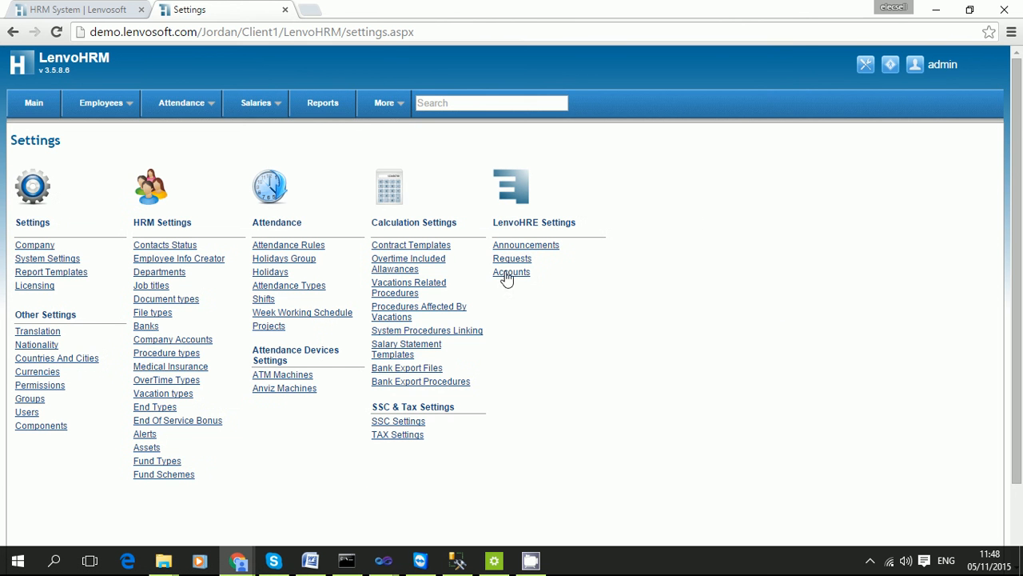
{"action": "left_click", "coordinate": [286, 10]}
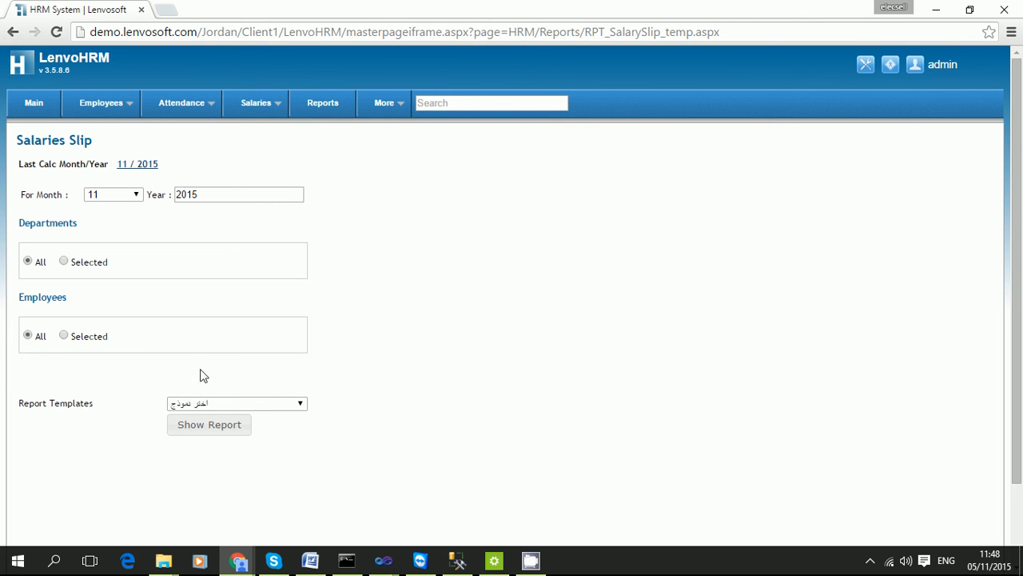
Generate the 11/2015 salary slip and maximize the report viewer to check the employee rows.
{"action": "left_click", "coordinate": [213, 427]}
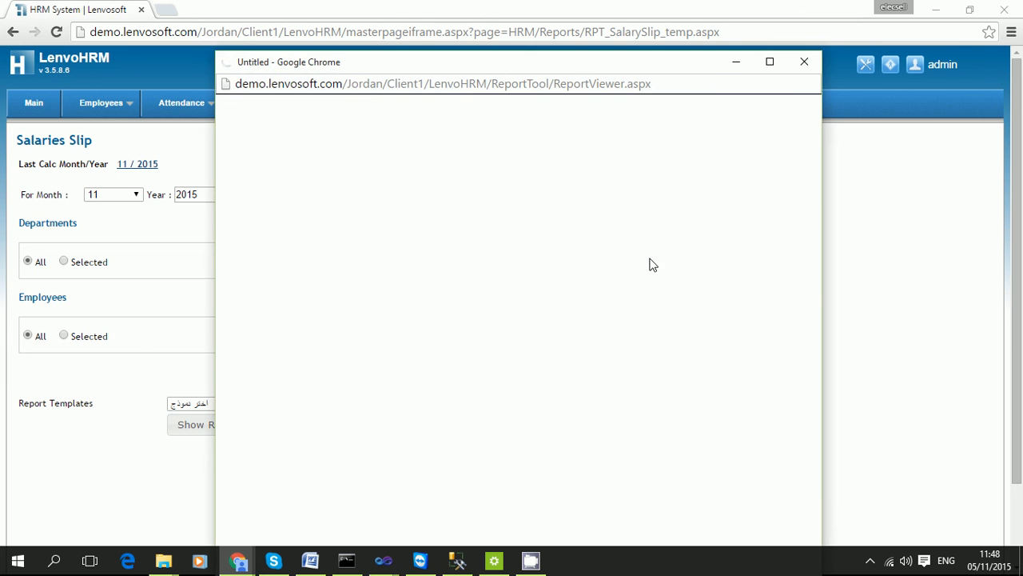
{"action": "left_click", "coordinate": [770, 62]}
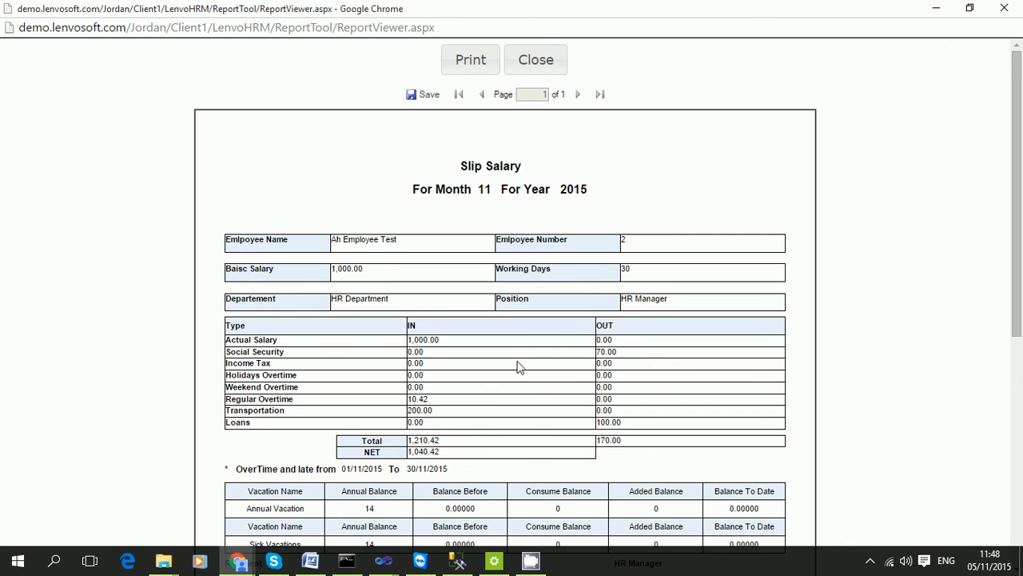
{"action": "left_click_drag", "start_coordinate": [333, 239], "coordinate": [390, 412]}
{"action": "left_click", "coordinate": [389, 277]}
{"action": "scroll", "coordinate": [360, 416], "scroll_direction": "down", "scroll_amount": 2}
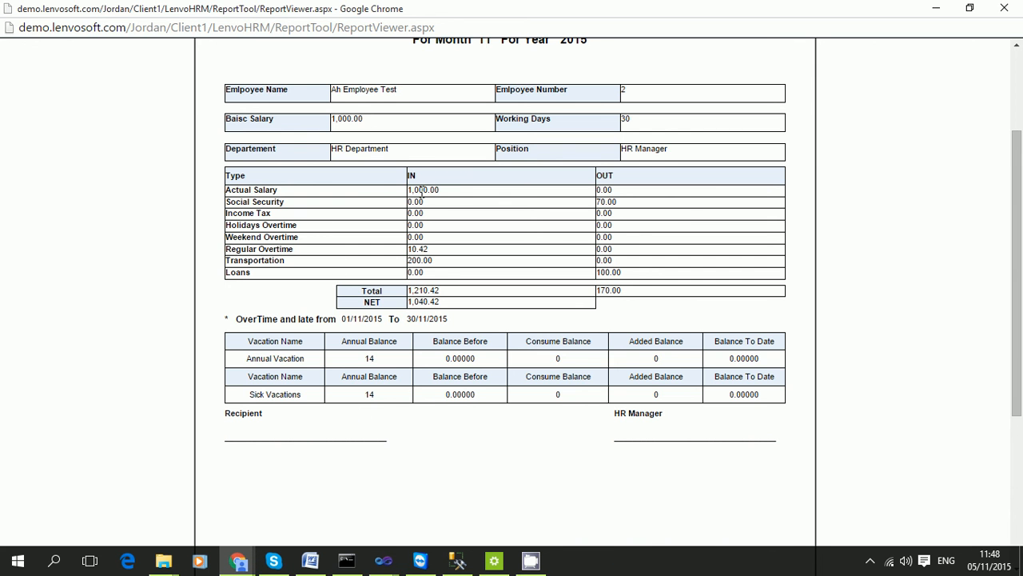
Review the salary, overtime, Transportation, Loans 100.00 and NET 1,040.42 rows, then list export formats.
{"action": "left_click_drag", "start_coordinate": [460, 187], "coordinate": [436, 192]}
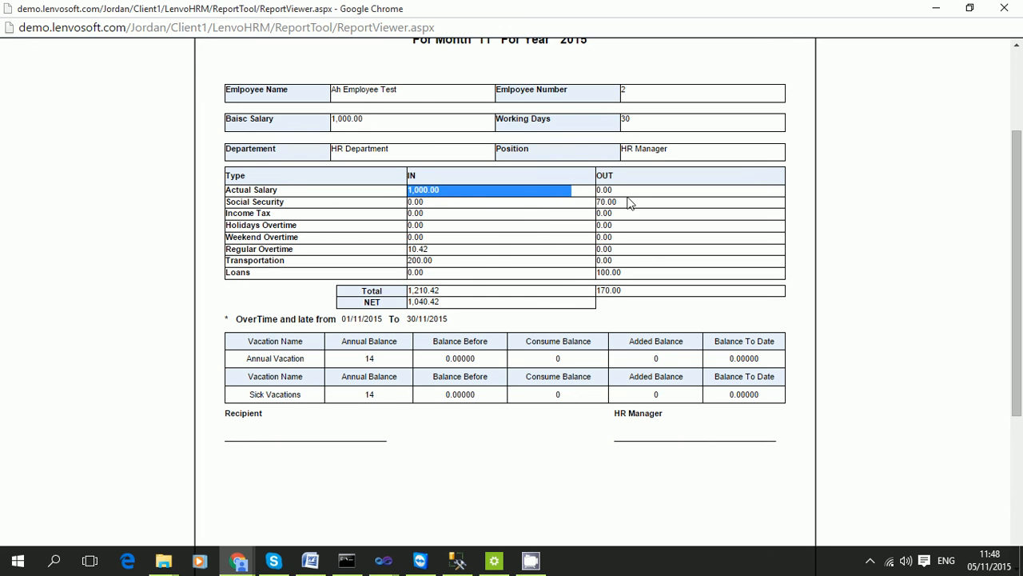
{"action": "left_click_drag", "start_coordinate": [628, 201], "coordinate": [439, 251]}
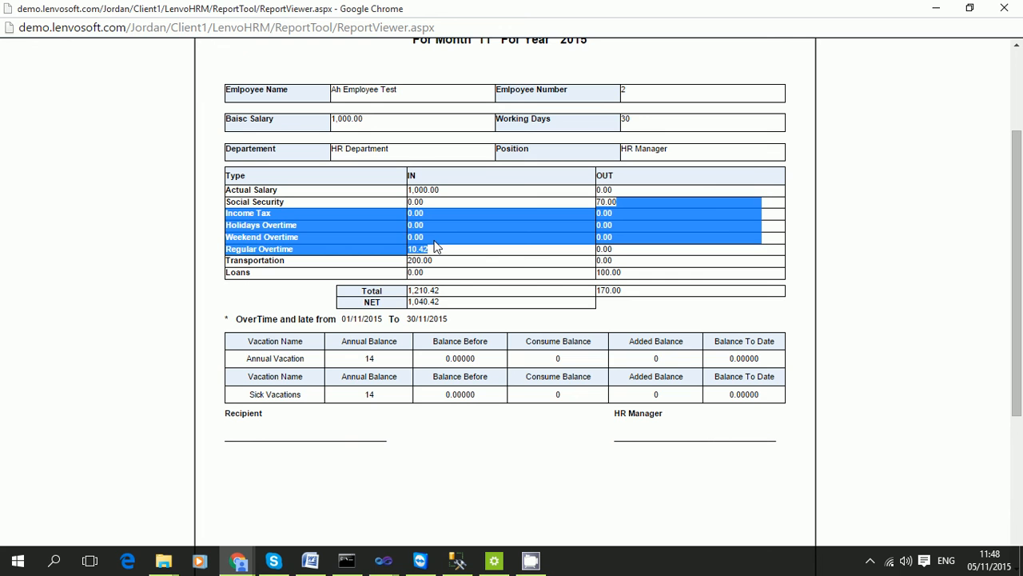
{"action": "left_click_drag", "start_coordinate": [434, 246], "coordinate": [383, 251]}
{"action": "left_click", "coordinate": [459, 267]}
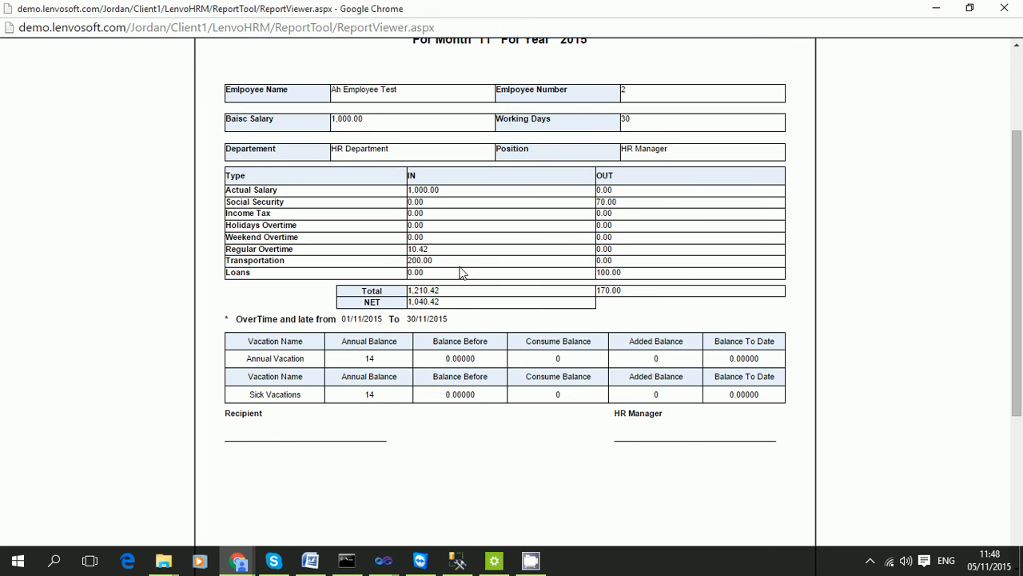
{"action": "left_click_drag", "start_coordinate": [467, 262], "coordinate": [394, 261]}
{"action": "left_click", "coordinate": [610, 272]}
{"action": "left_click_drag", "start_coordinate": [643, 271], "coordinate": [530, 280]}
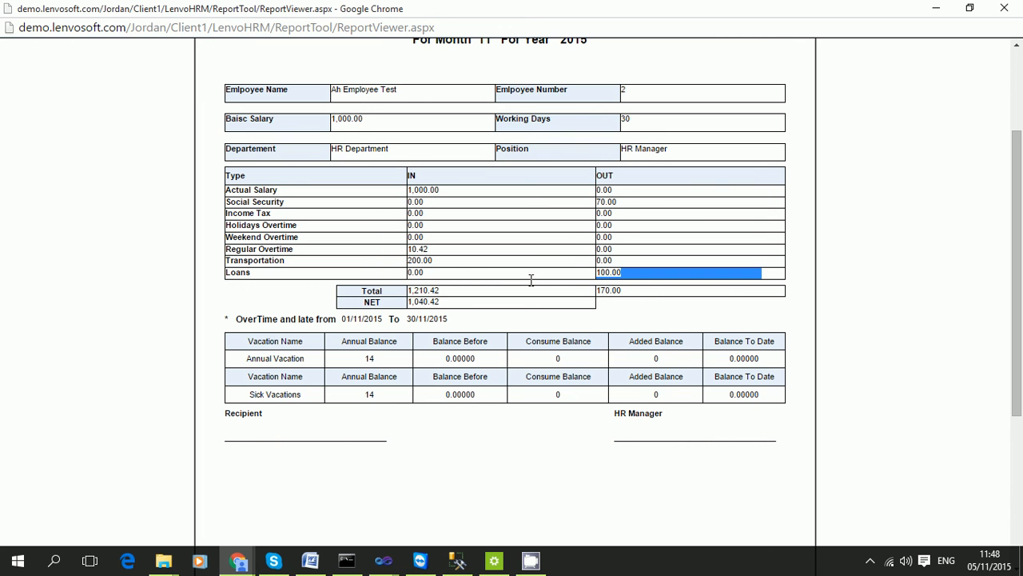
{"action": "left_click_drag", "start_coordinate": [410, 286], "coordinate": [626, 299]}
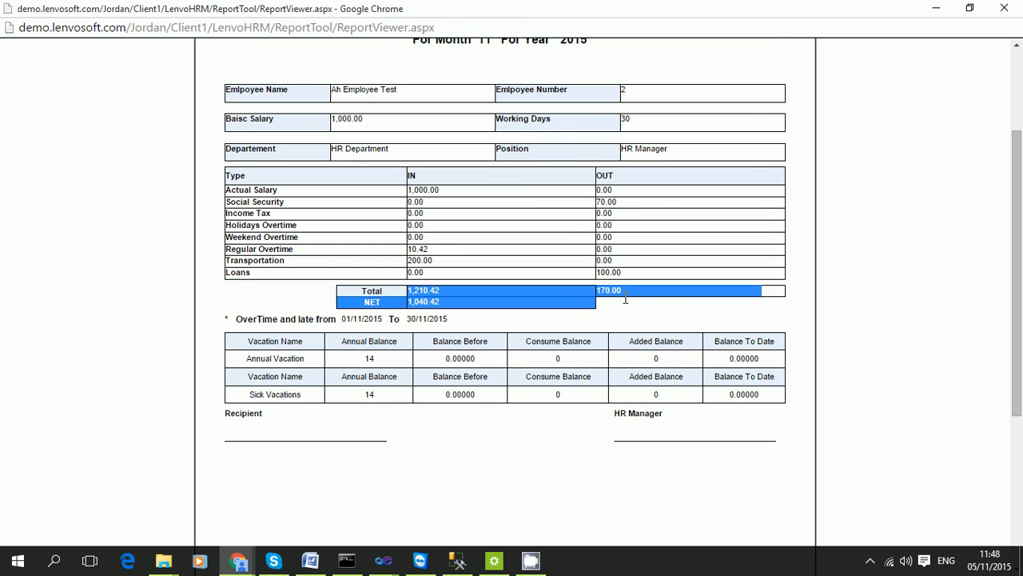
{"action": "left_click", "coordinate": [468, 356]}
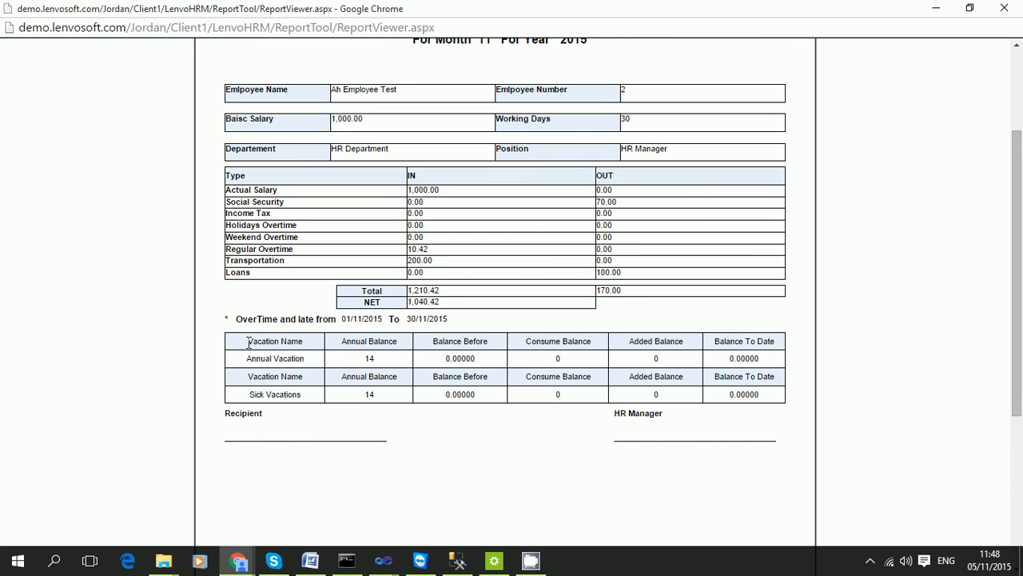
{"action": "left_click_drag", "start_coordinate": [248, 342], "coordinate": [761, 394]}
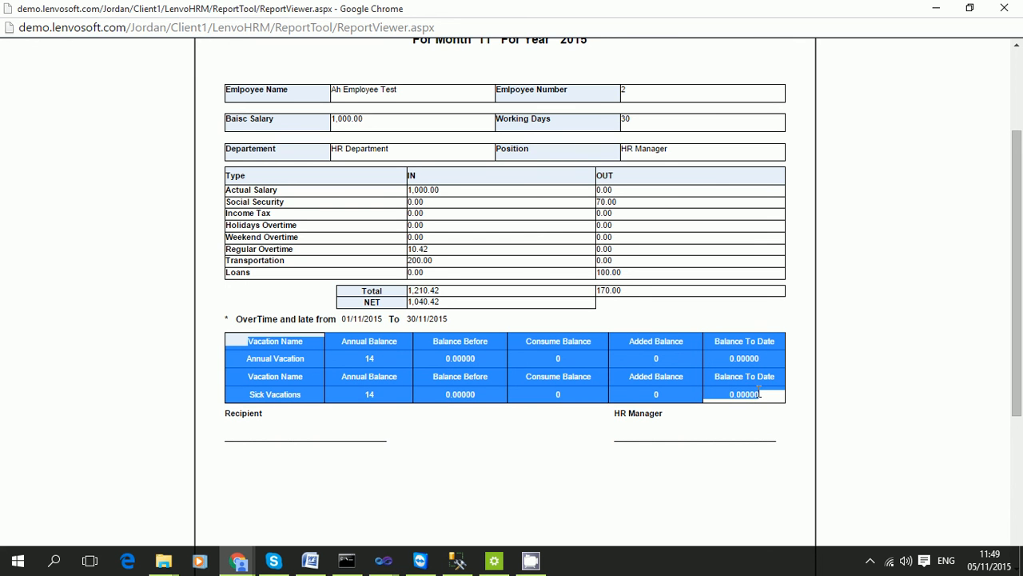
{"action": "scroll", "coordinate": [512, 410], "scroll_direction": "down", "scroll_amount": 3}
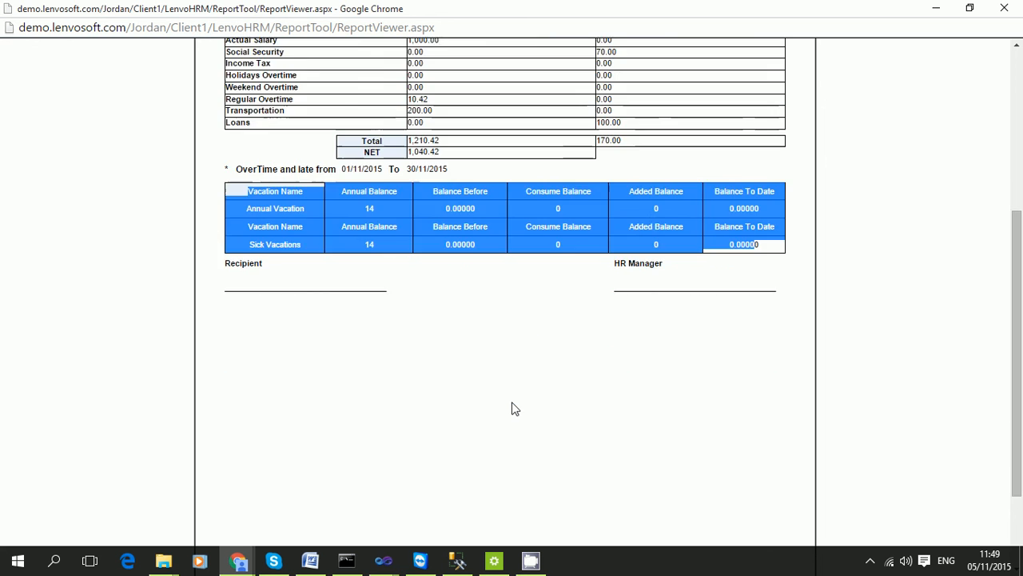
{"action": "scroll", "coordinate": [579, 408], "scroll_direction": "up", "scroll_amount": 4}
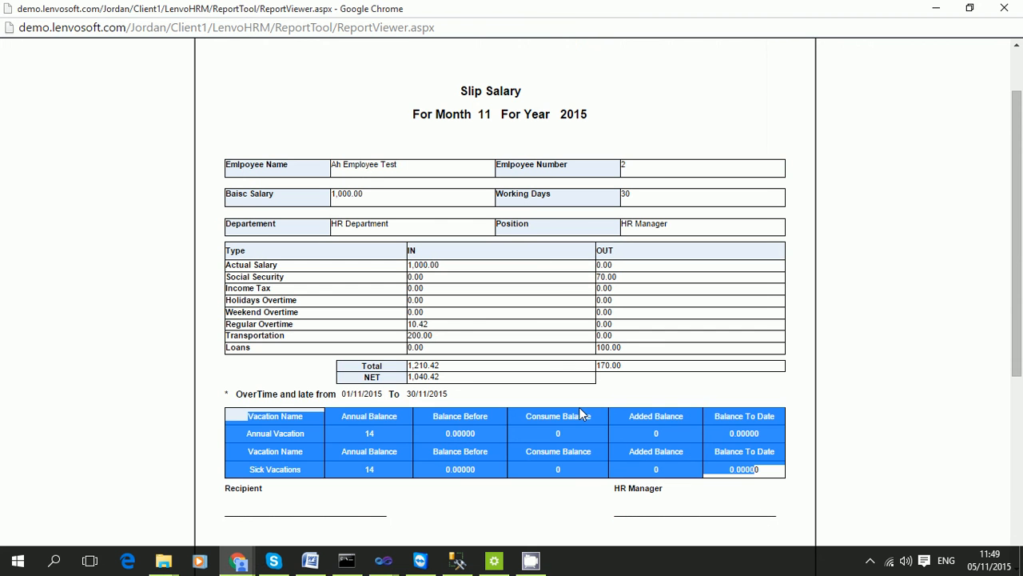
{"action": "left_click", "coordinate": [538, 302]}
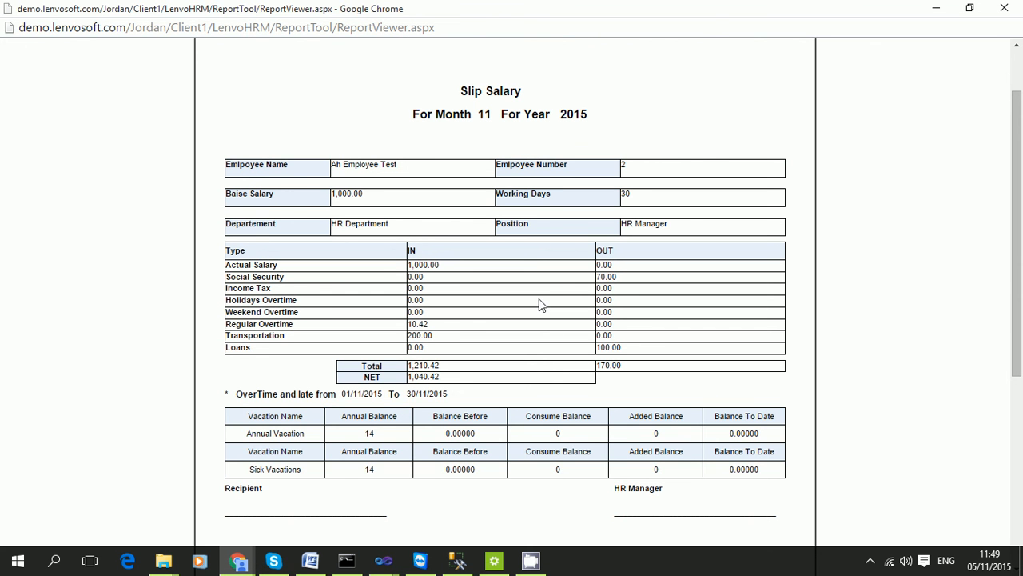
{"action": "scroll", "coordinate": [539, 304], "scroll_direction": "down", "scroll_amount": 3}
{"action": "scroll", "coordinate": [727, 440], "scroll_direction": "up", "scroll_amount": 4}
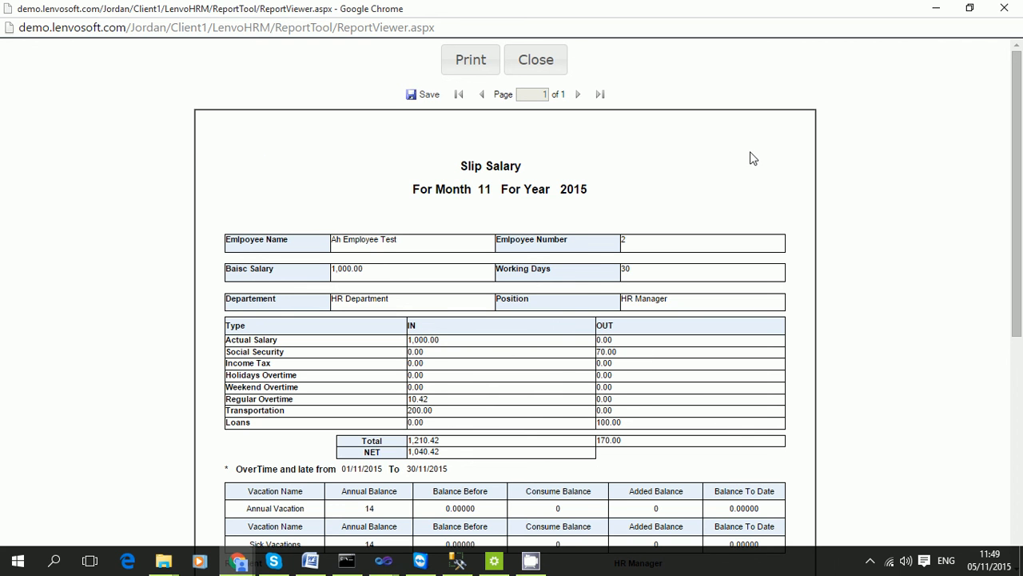
{"action": "left_click", "coordinate": [424, 95]}
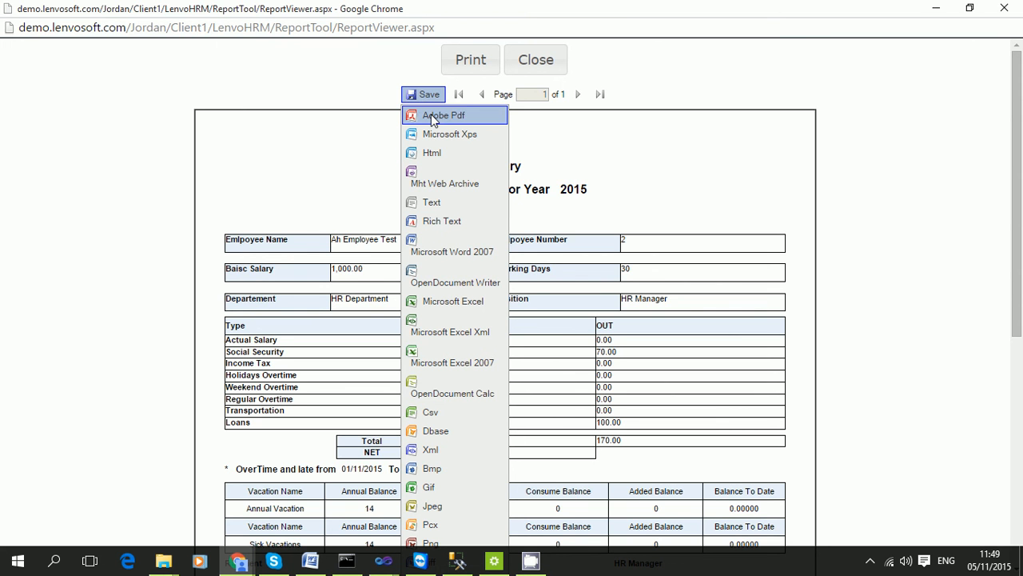
Export the salary slip to Adobe PDF, review it, then close it and go back to Main.
{"action": "left_click", "coordinate": [432, 116]}
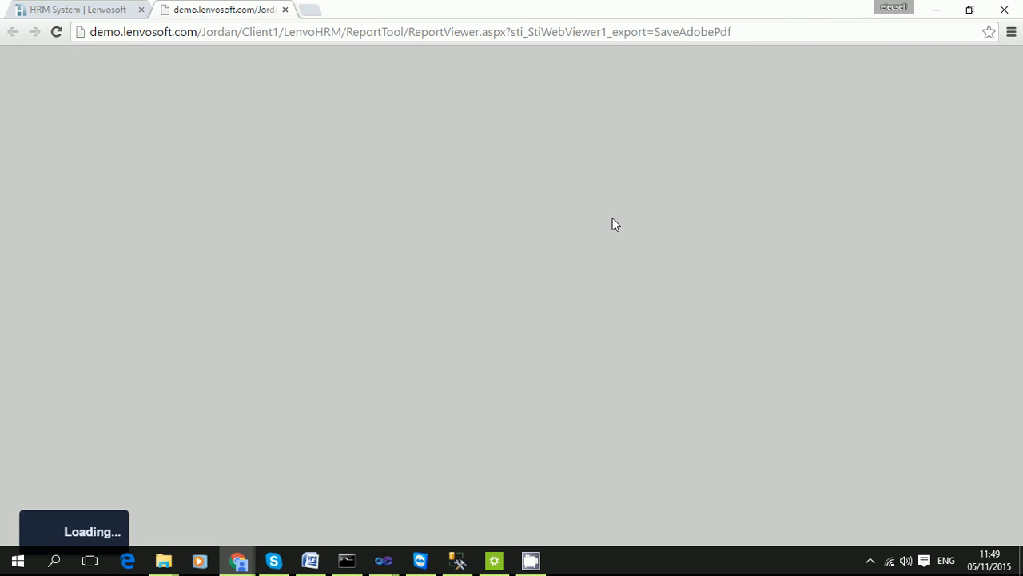
{"action": "scroll", "coordinate": [631, 294], "scroll_direction": "down", "scroll_amount": 5}
{"action": "scroll", "coordinate": [631, 294], "scroll_direction": "up", "scroll_amount": 5}
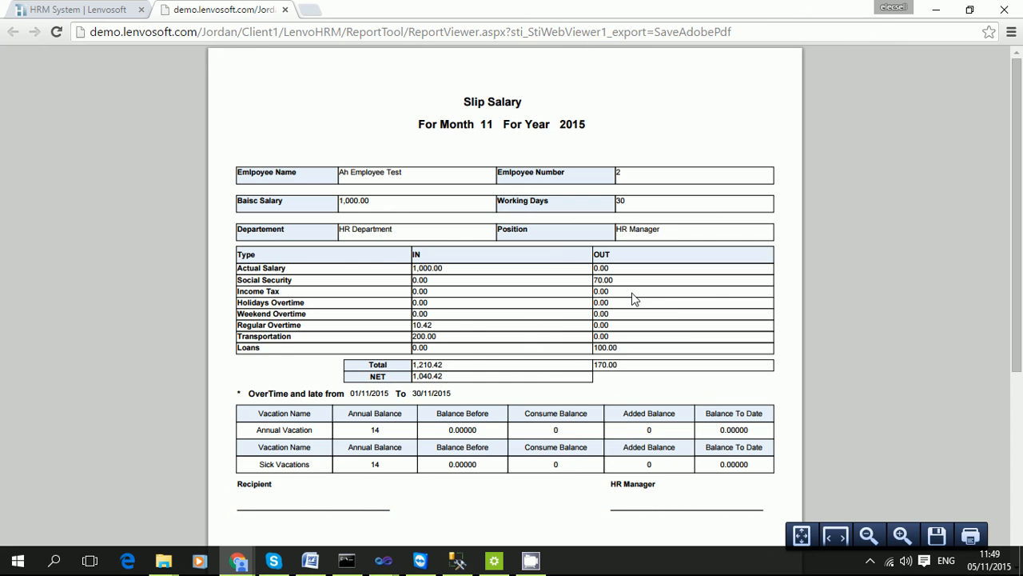
{"action": "left_click", "coordinate": [285, 11]}
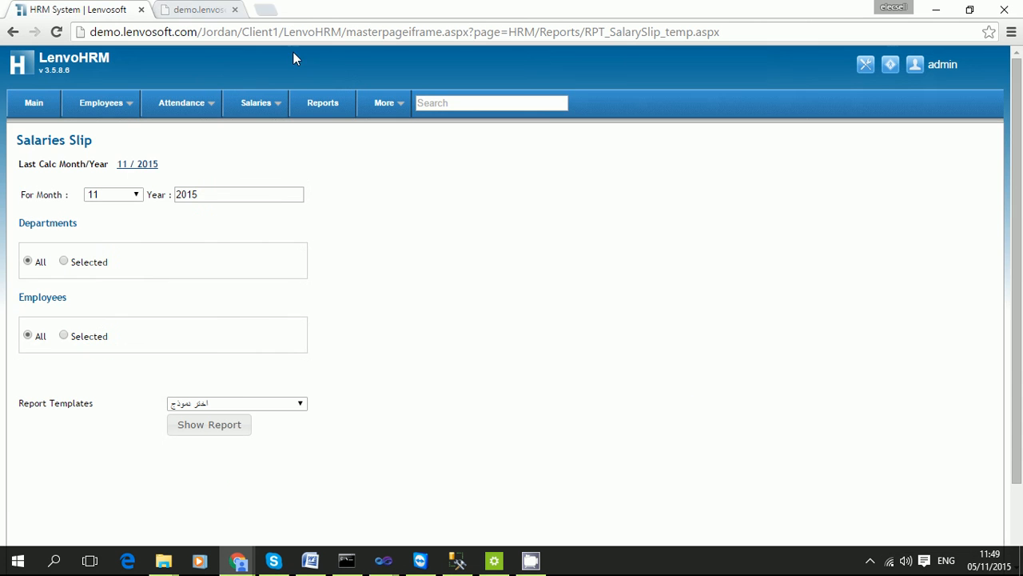
{"action": "left_click", "coordinate": [34, 105]}
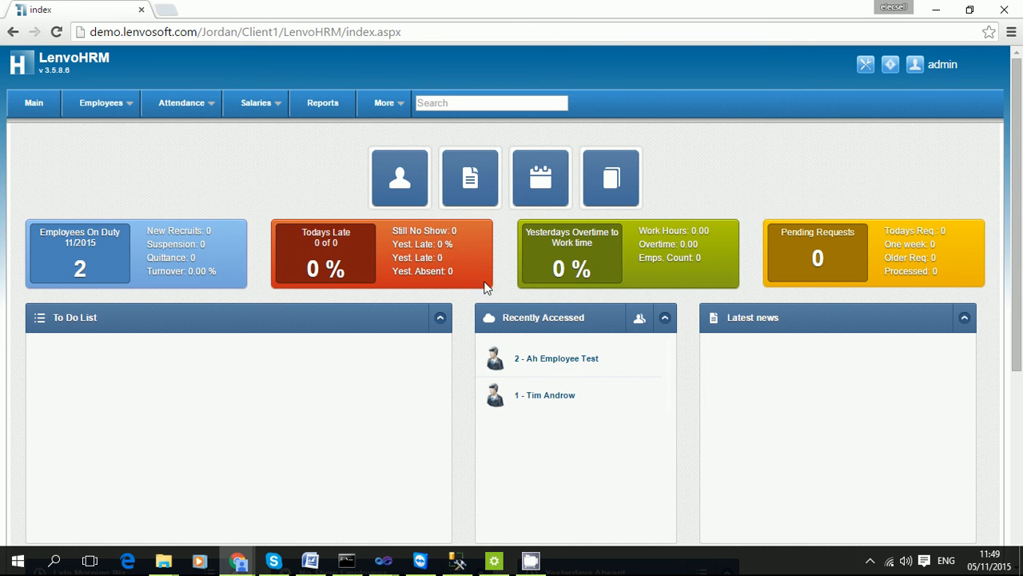
Bring up the Reports page with employee, attendance, salary, quittance and tax reports.
{"action": "left_click", "coordinate": [331, 112]}
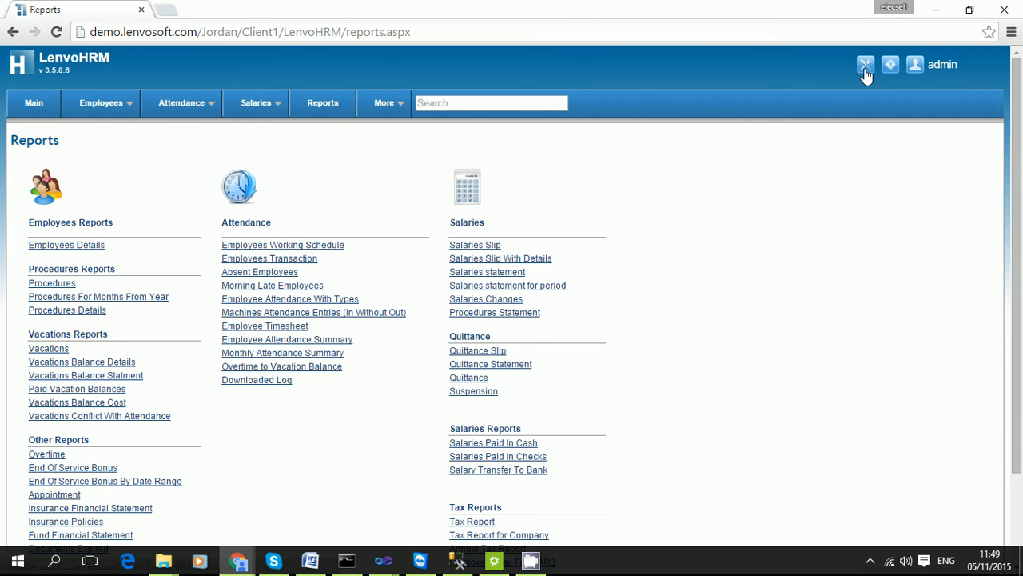
{"action": "left_click", "coordinate": [531, 555]}
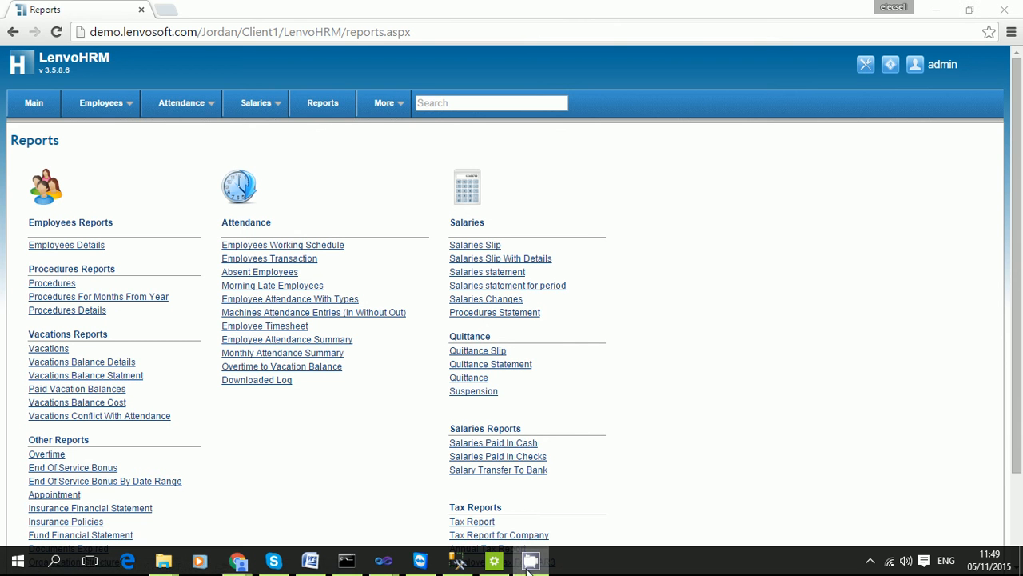
{"action": "left_click", "coordinate": [870, 562]}
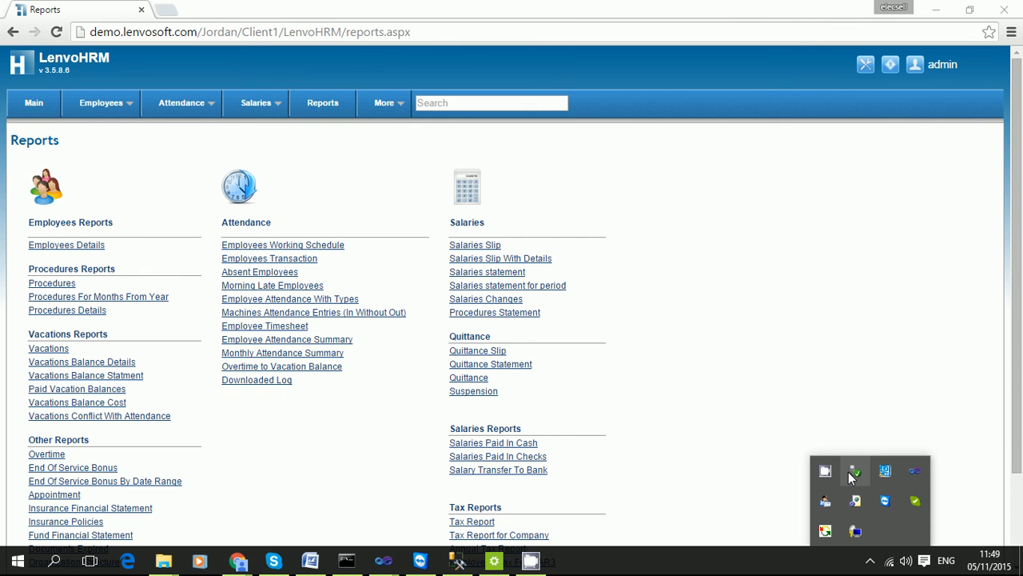
{"action": "right_click", "coordinate": [850, 471]}
{"action": "left_click", "coordinate": [864, 441]}
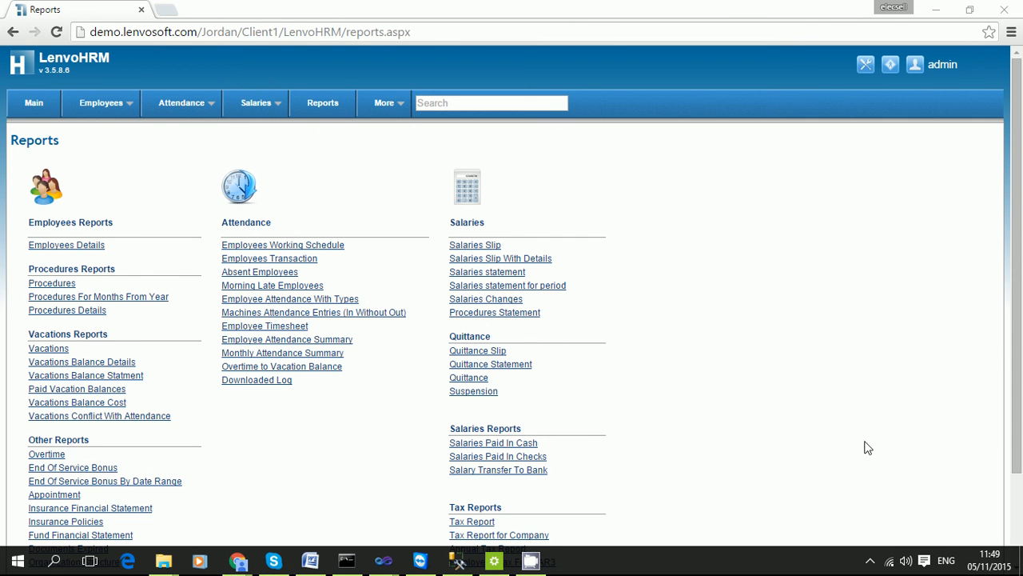